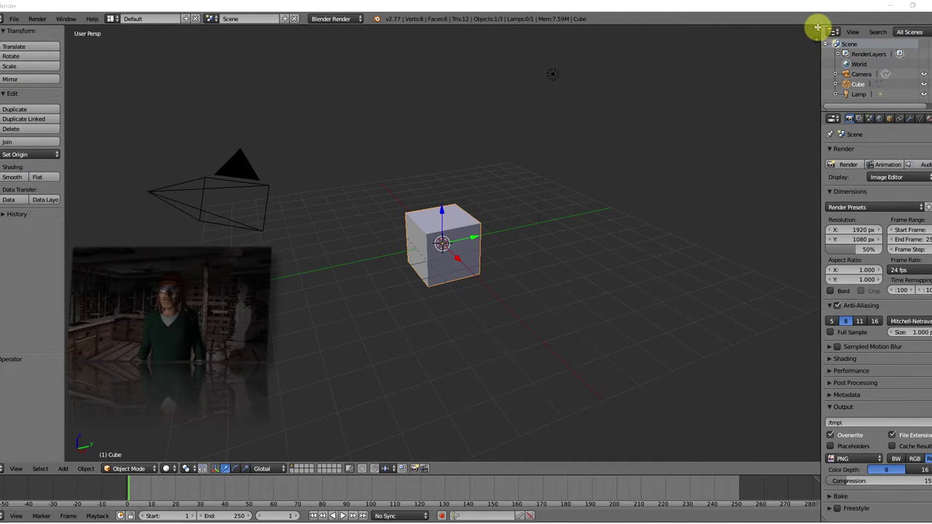
# Step: Split the 3D view into two stacked areas and make the upper one a Text Editor
pyautogui.moveTo(818, 27); pyautogui.dragTo(924, 272)
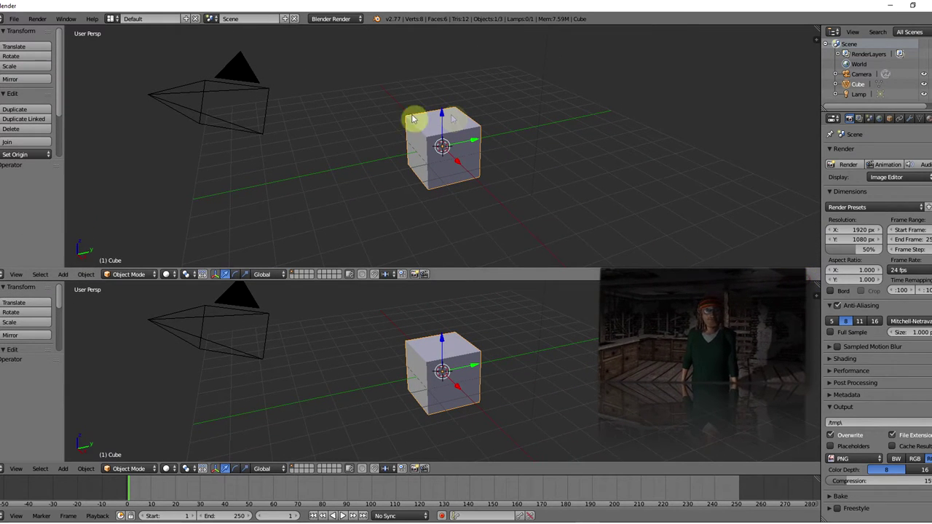
pyautogui.click(3, 274)
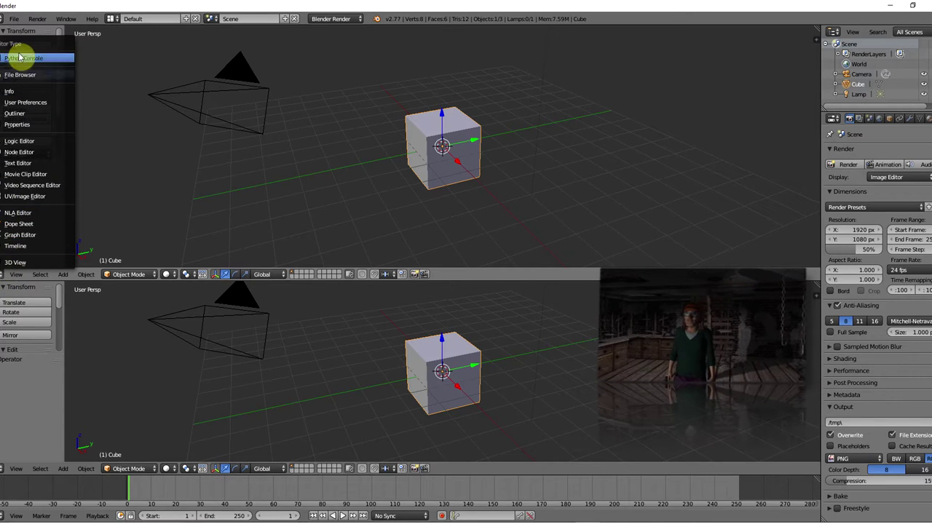
pyautogui.click(14, 163)
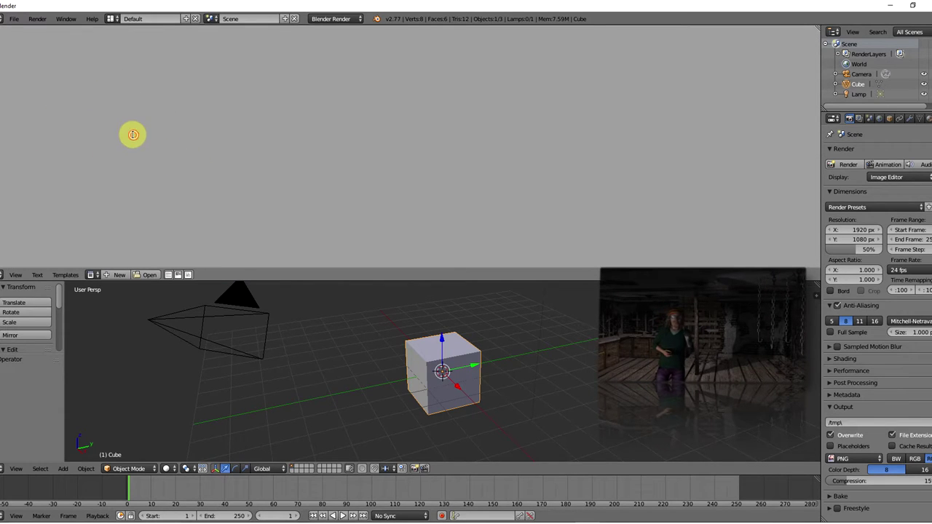
# Step: Create a new empty text block in the Text Editor and run the script
pyautogui.click(119, 275)
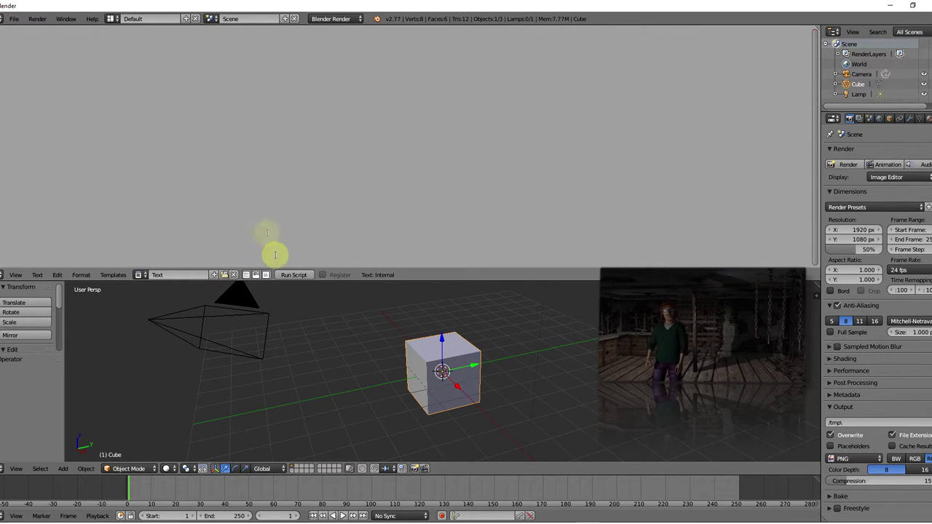
pyautogui.click(296, 278)
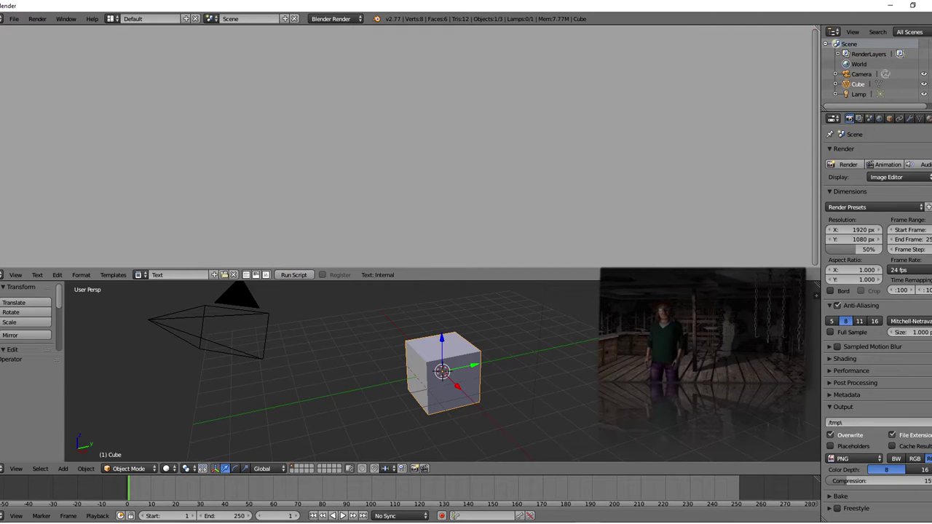
pyautogui.click(269, 92)
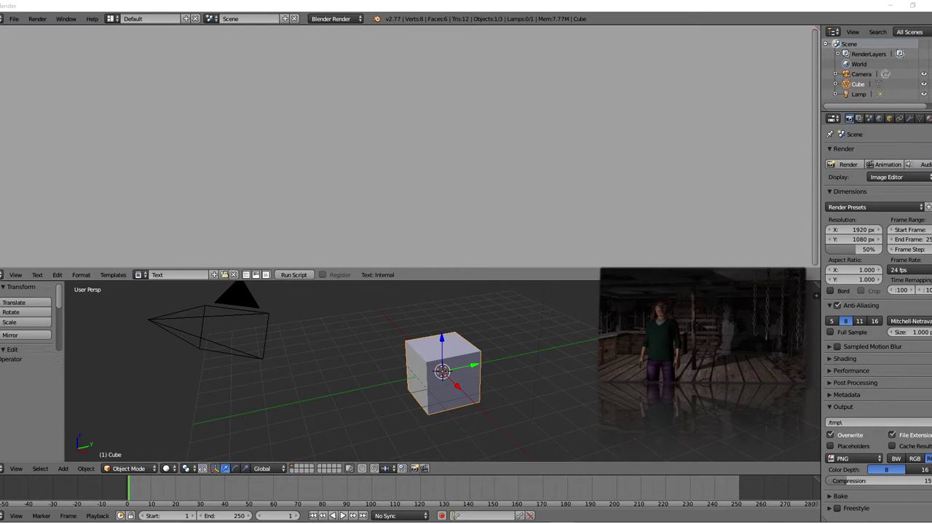
pyautogui.click(217, 66)
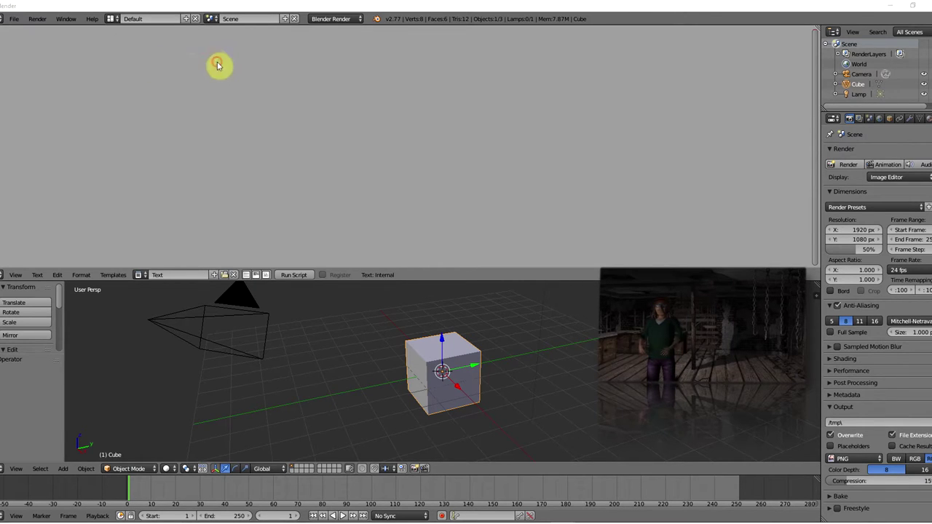
# Step: Paste the script that switches to GRAPH_EDITOR, keys visual scaling and sound-bakes Easy Jam.wav
pyautogui.write('import bpy  bpy.context.area.type = \'GRAPH_EDITOR\' bpy.ops.anim.keyframe_insert_menu(type = \'BUILTIN_KSI_VisualScaling\') bpy.ops.graph.sound_bake(filepath="D:\\WorkingArea\\Tutorials\\iClone\\Animation\\SoundControlledAnimation\\Easy Jam.wav")')
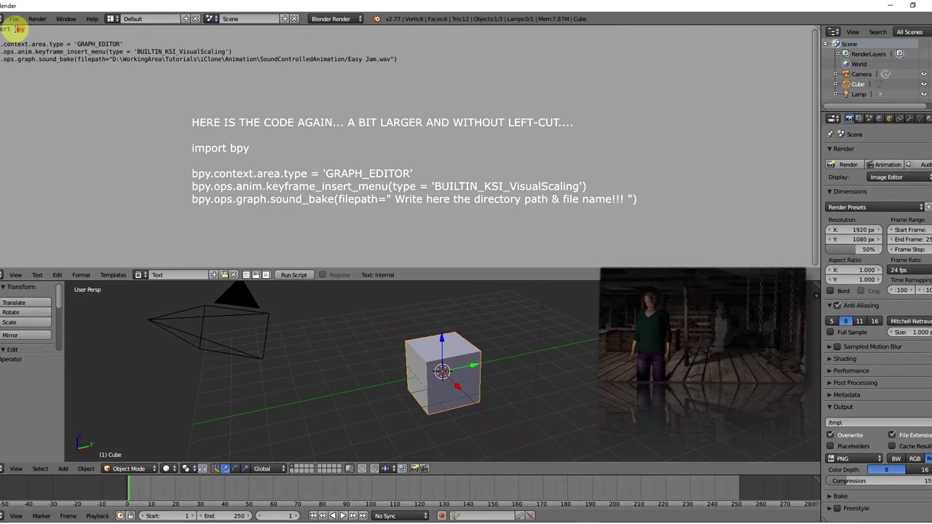
pyautogui.moveTo(16, 29); pyautogui.dragTo(60, 32)
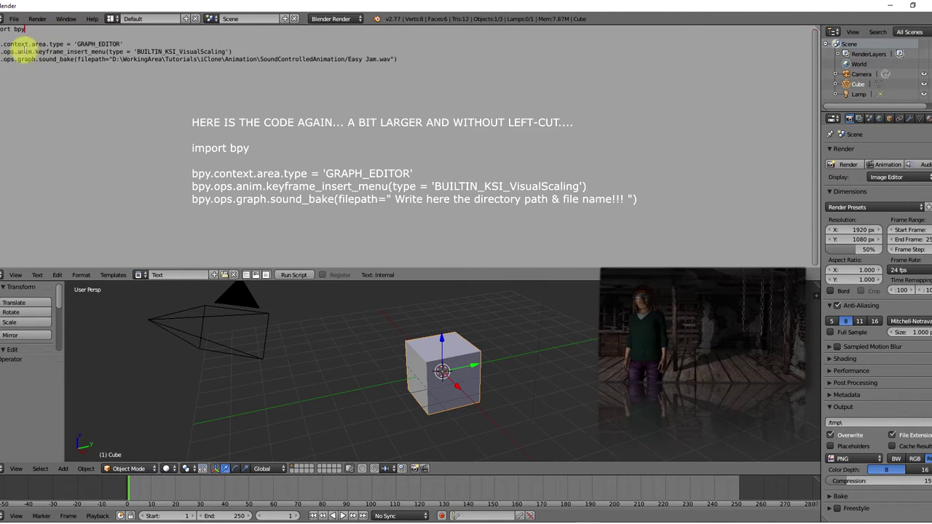
pyautogui.moveTo(3, 44); pyautogui.dragTo(126, 44)
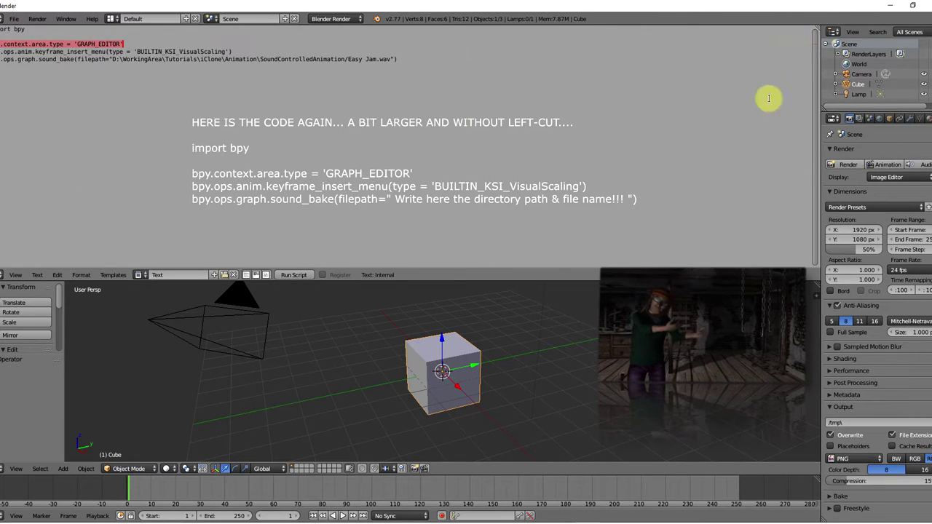
pyautogui.click(5, 274)
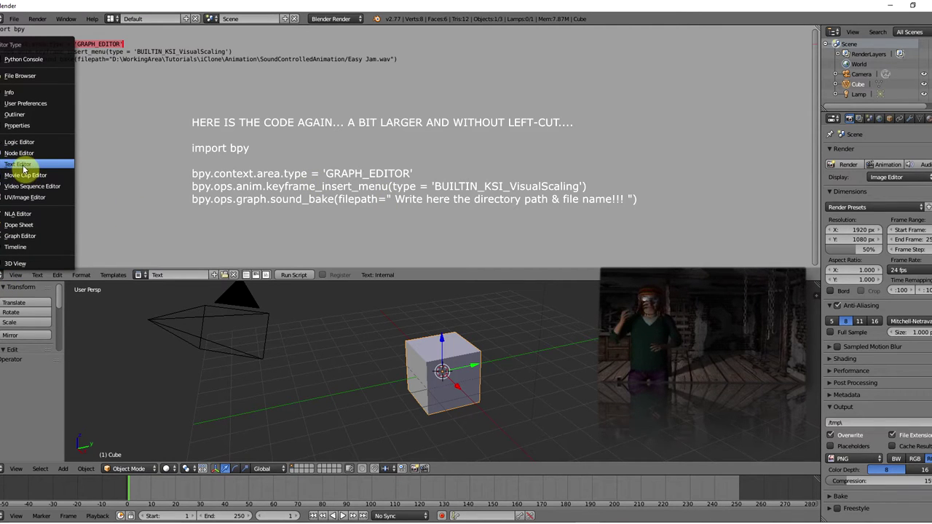
pyautogui.click(22, 237)
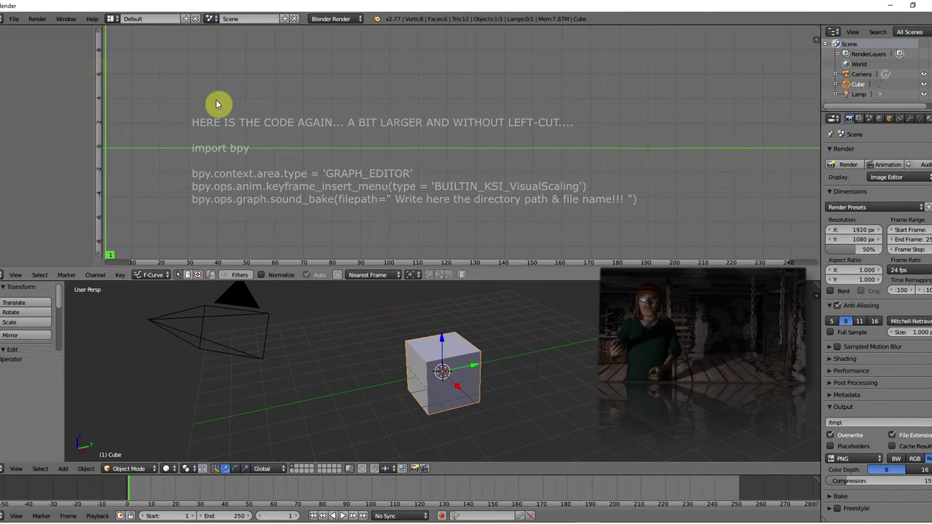
pyautogui.click(7, 275)
pyautogui.click(13, 166)
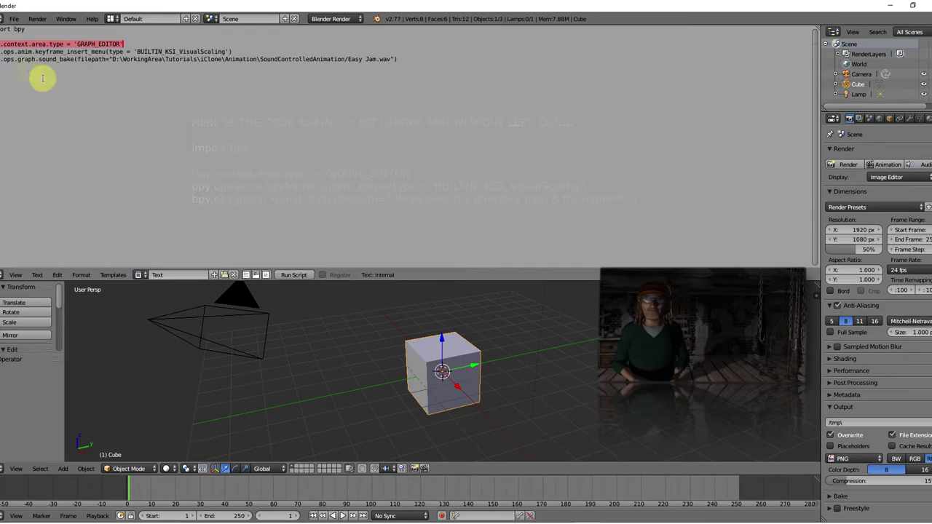
pyautogui.moveTo(2, 59); pyautogui.dragTo(35, 60)
pyautogui.click(35, 54)
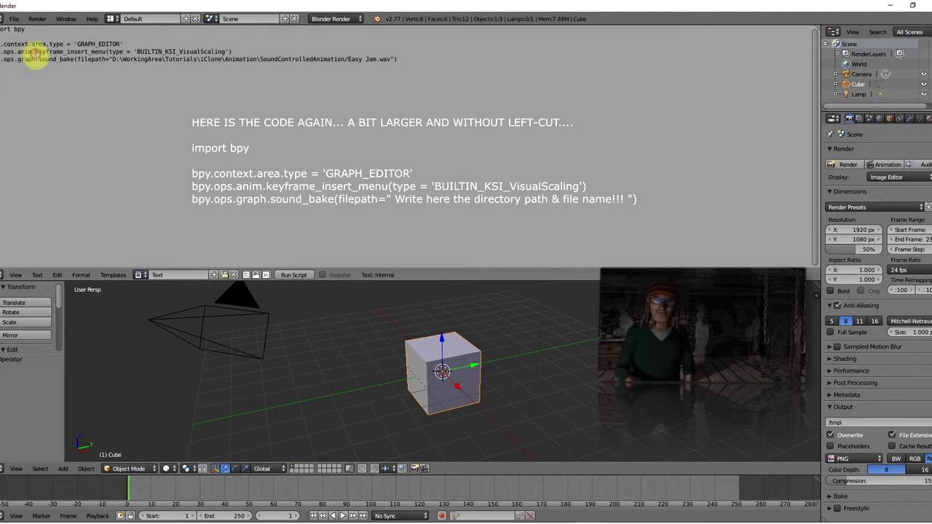
pyautogui.doubleClick(25, 59)
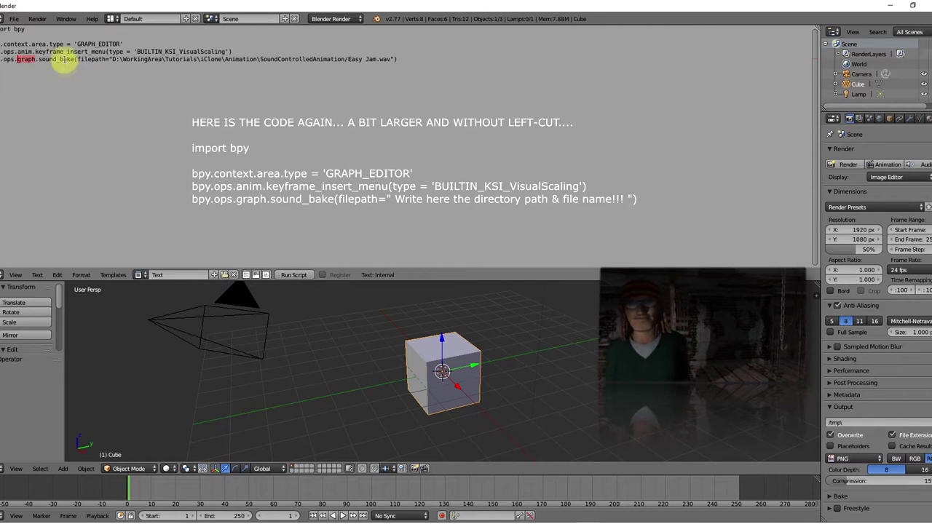
pyautogui.moveTo(123, 44); pyautogui.dragTo(1, 44)
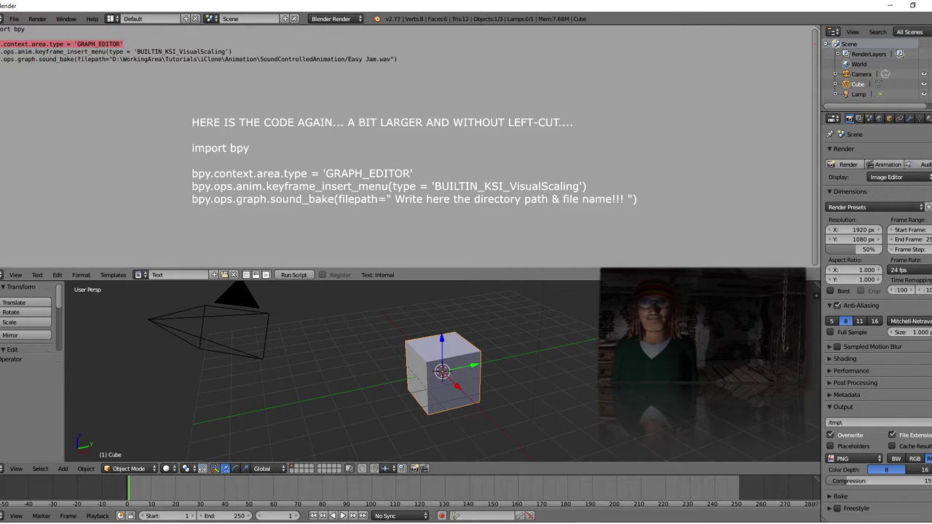
pyautogui.click(9, 59)
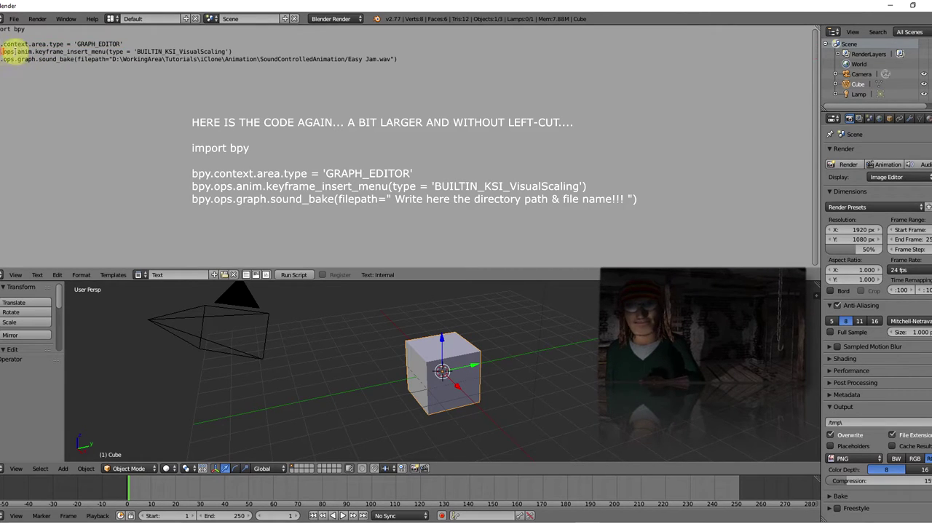
pyautogui.moveTo(3, 51); pyautogui.dragTo(94, 52)
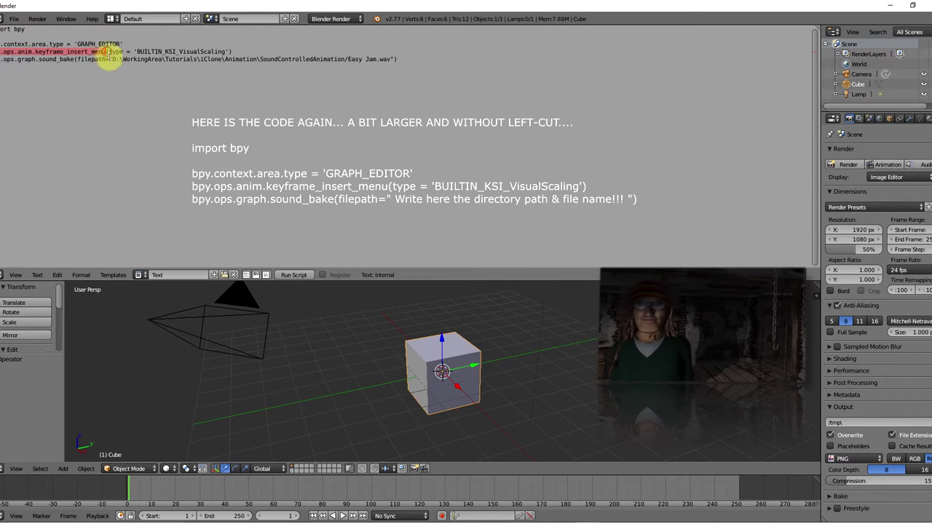
pyautogui.click(47, 51)
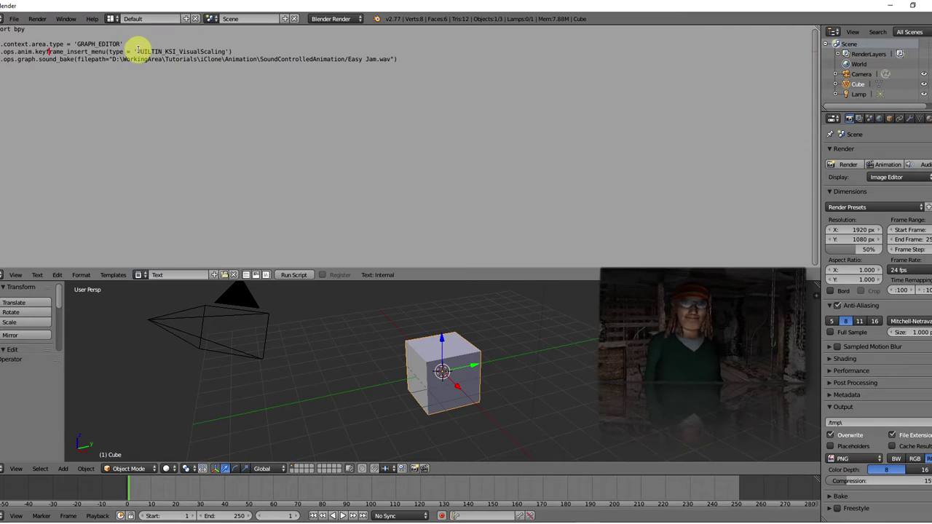
pyautogui.moveTo(106, 52); pyautogui.dragTo(1, 52)
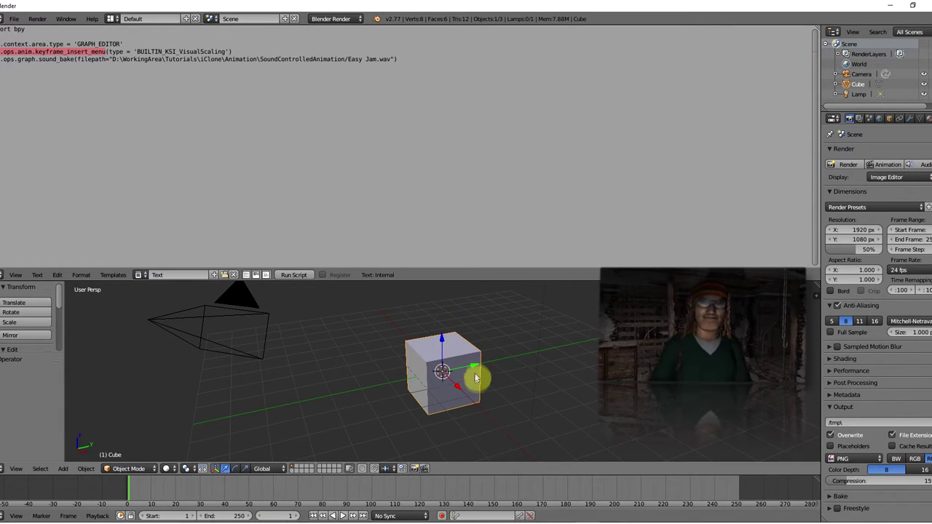
pyautogui.click(181, 51)
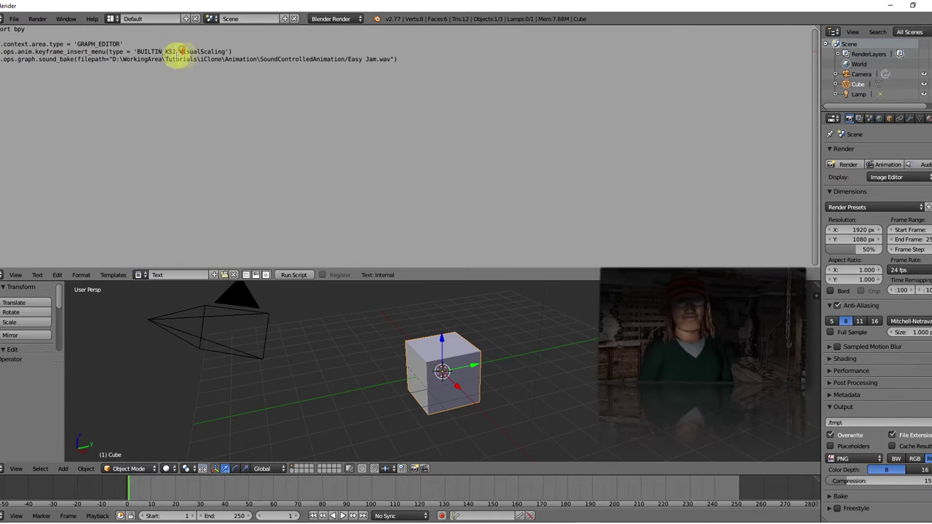
pyautogui.moveTo(162, 51); pyautogui.dragTo(224, 51)
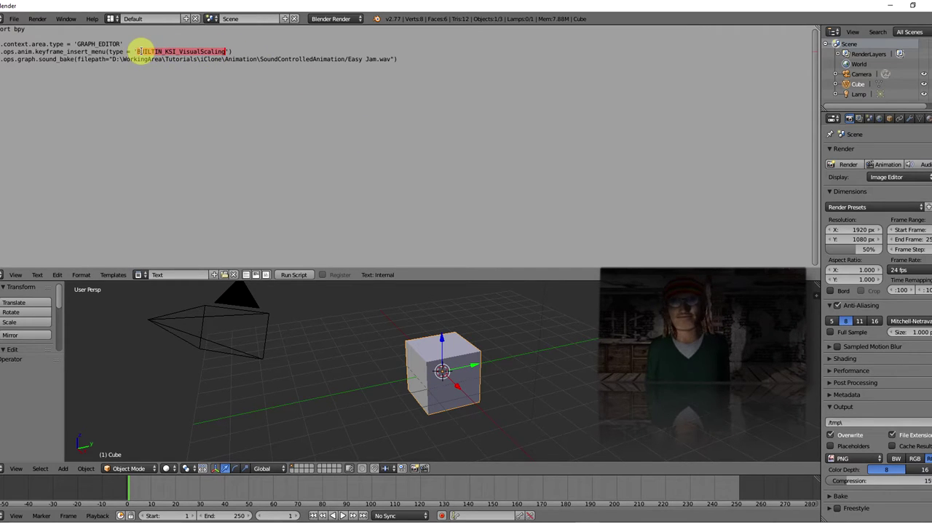
pyautogui.moveTo(140, 51); pyautogui.dragTo(137, 51)
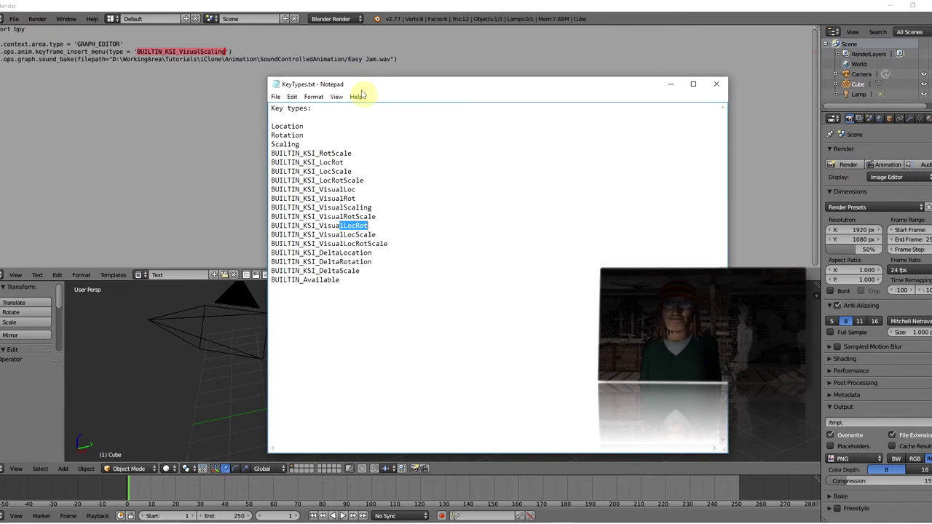
# Step: Reposition the KeyTypes.txt window and pick out the BUILTIN_KSI_VisualRot entry
pyautogui.moveTo(305, 84); pyautogui.dragTo(368, 63)
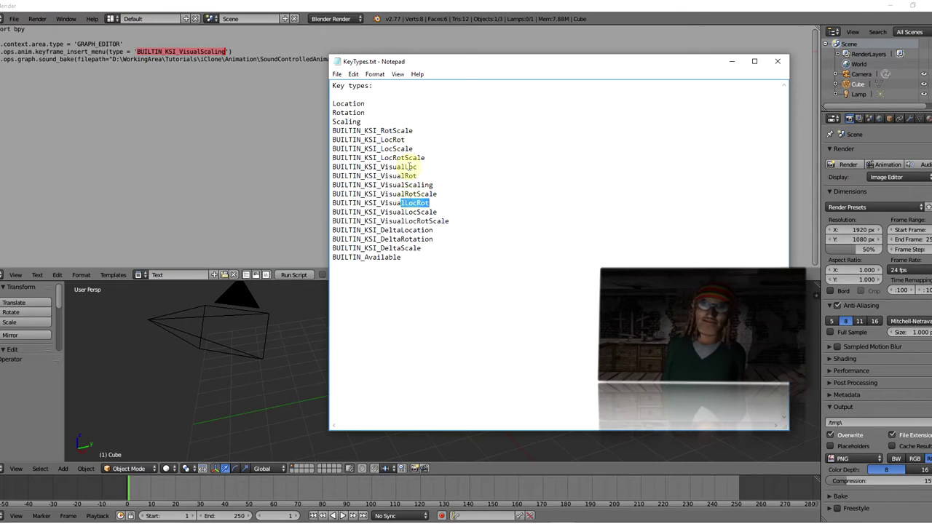
pyautogui.moveTo(417, 177); pyautogui.dragTo(357, 177)
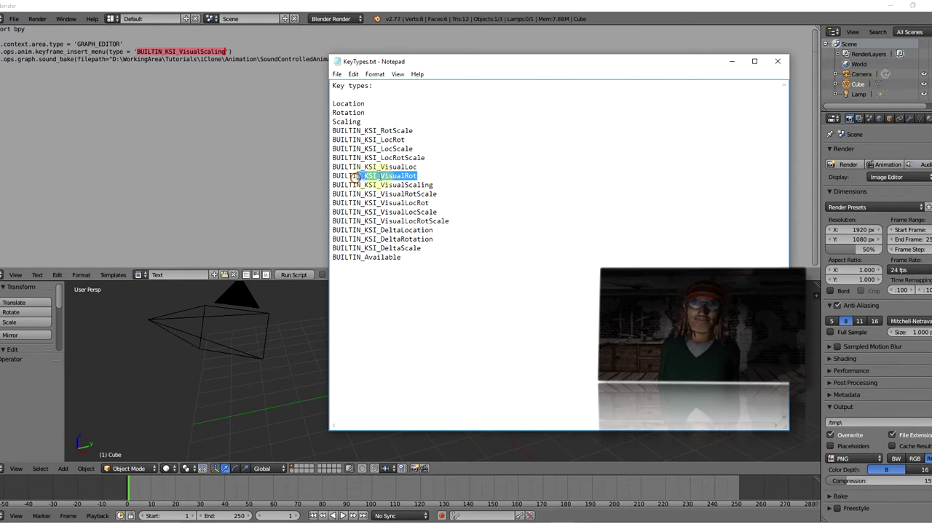
pyautogui.moveTo(417, 176); pyautogui.dragTo(380, 167)
pyautogui.moveTo(472, 63); pyautogui.dragTo(718, 44)
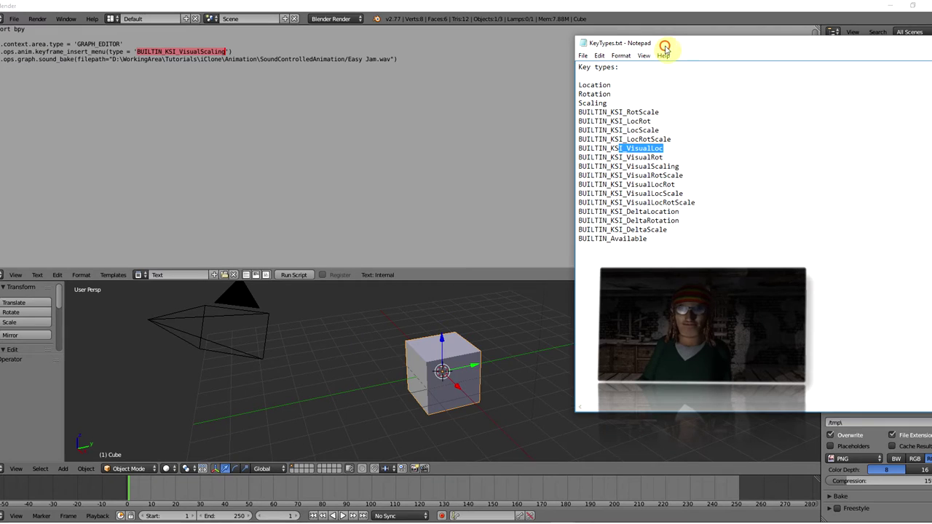
pyautogui.moveTo(664, 48); pyautogui.dragTo(474, 65)
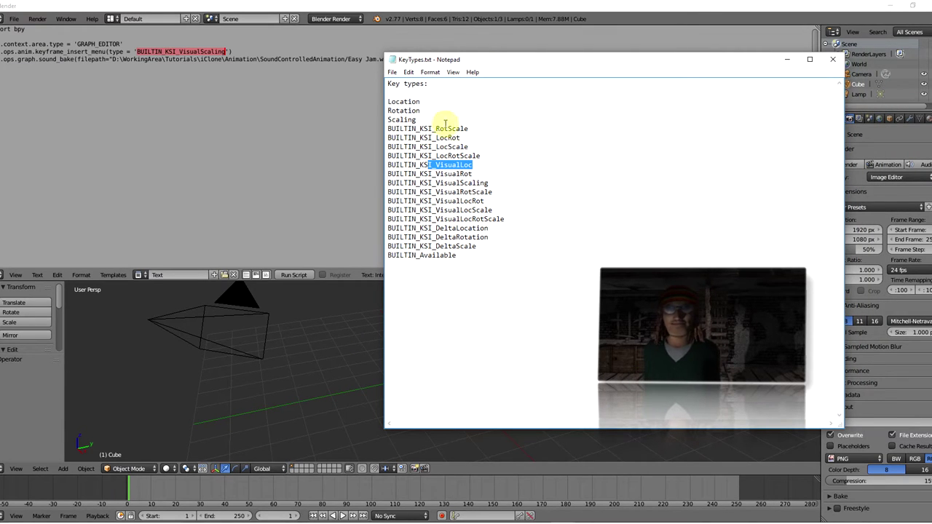
# Step: Compare the plain Scaling entry with BUILTIN_KSI_VisualScaling and settle on BUILTIN_KSI_VisualScaling
pyautogui.moveTo(419, 102); pyautogui.dragTo(371, 120)
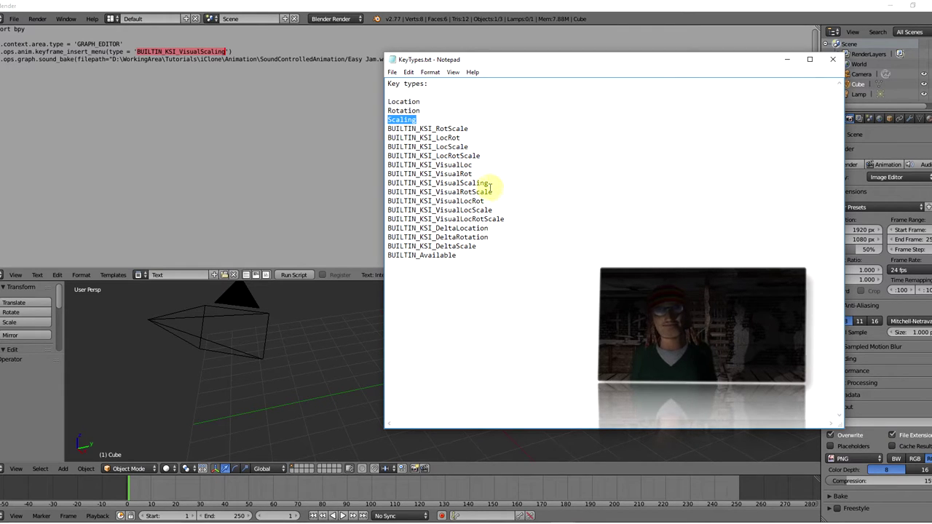
pyautogui.moveTo(486, 182); pyautogui.dragTo(366, 182)
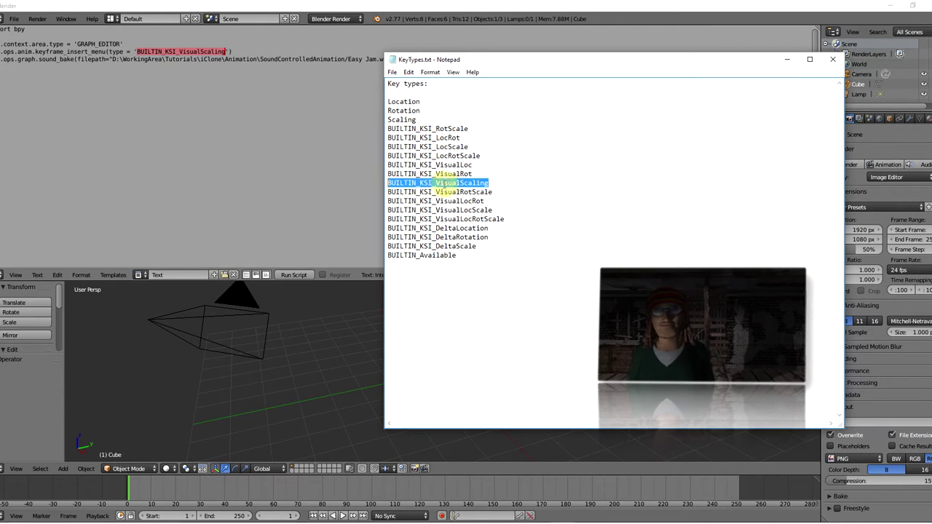
pyautogui.click(438, 182)
pyautogui.moveTo(490, 183); pyautogui.dragTo(370, 182)
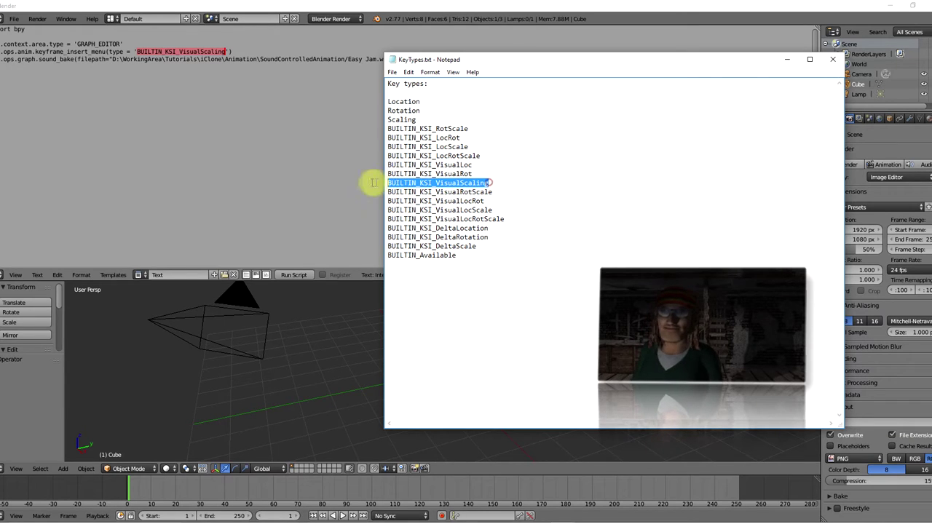
pyautogui.moveTo(417, 119); pyautogui.dragTo(356, 120)
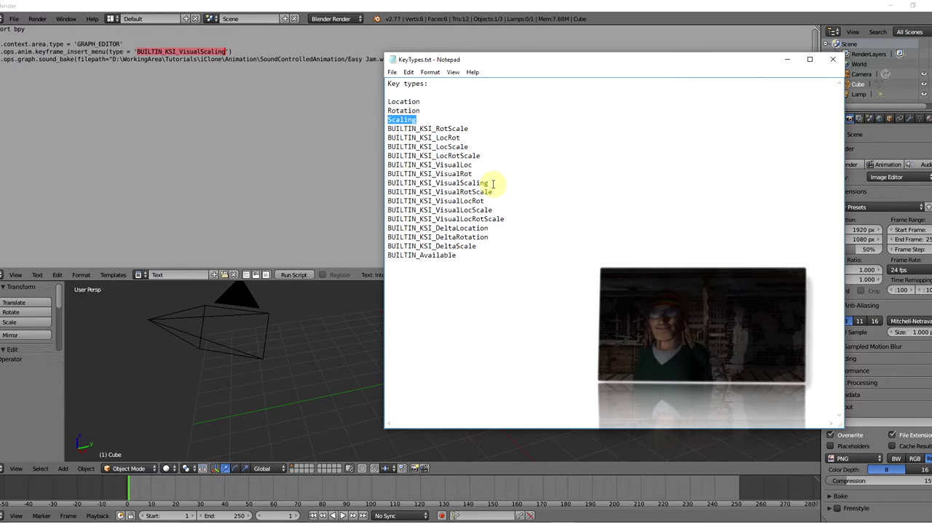
pyautogui.moveTo(486, 183); pyautogui.dragTo(383, 183)
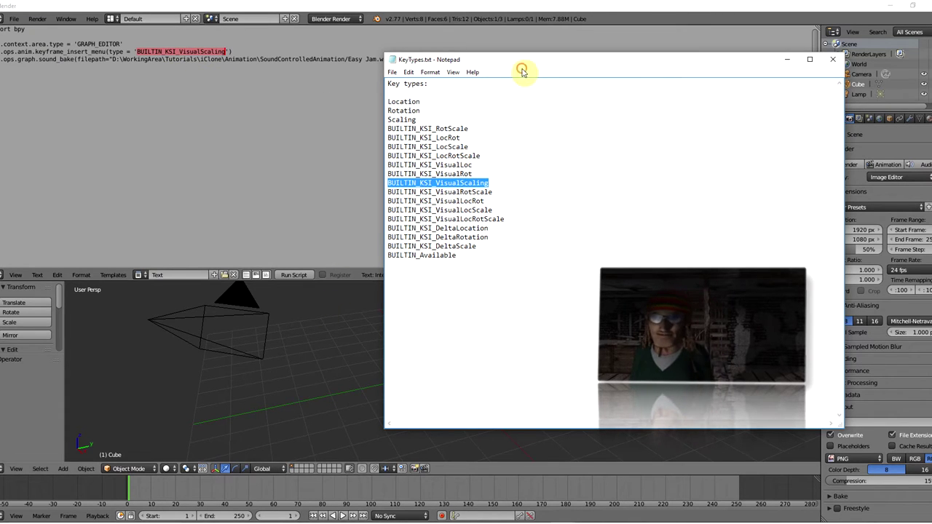
# Step: Narrow the key types window, move it left, and mark BUILTIN_KSI_VisualScaling
pyautogui.moveTo(572, 65); pyautogui.dragTo(258, 105)
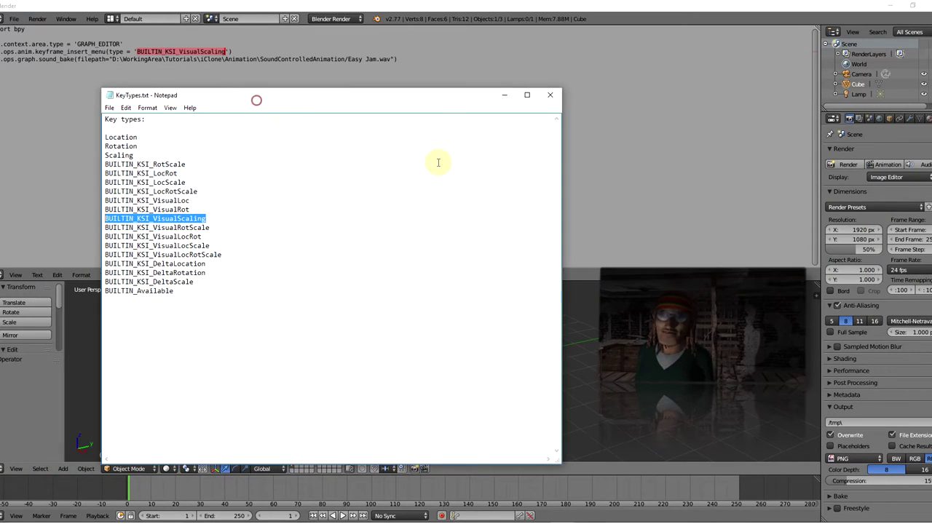
pyautogui.moveTo(563, 184); pyautogui.dragTo(312, 184)
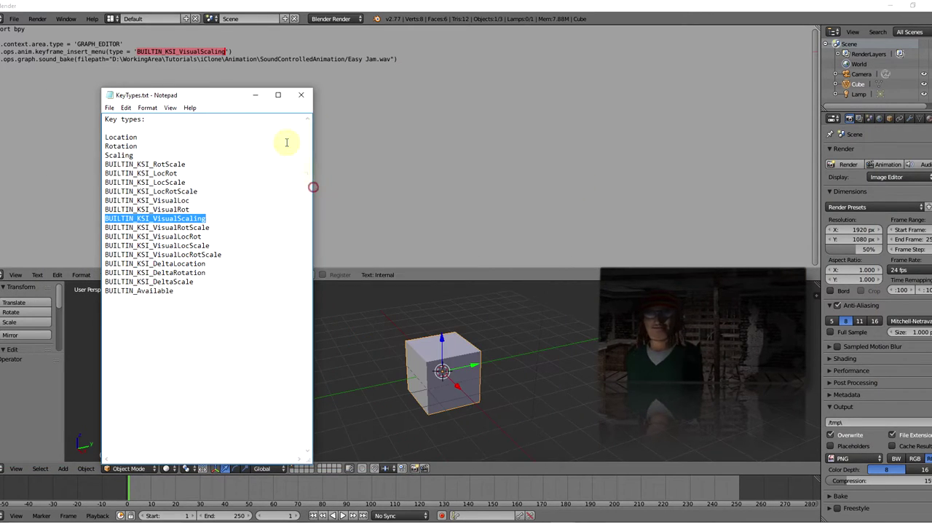
pyautogui.moveTo(222, 101); pyautogui.dragTo(186, 90)
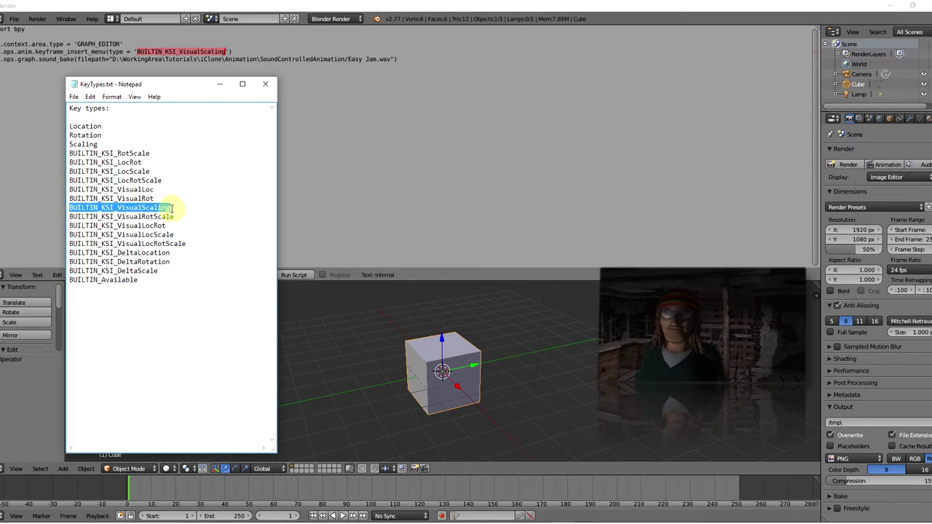
pyautogui.moveTo(171, 209); pyautogui.dragTo(62, 208)
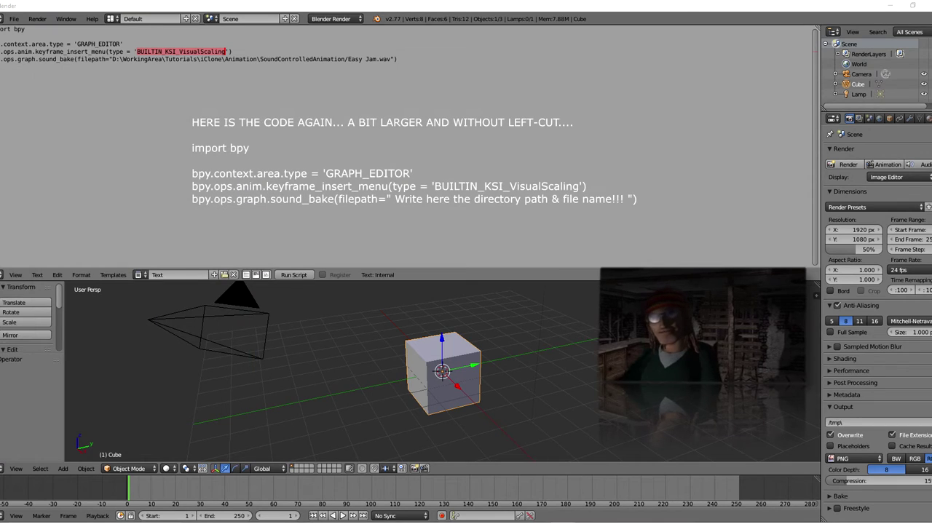
pyautogui.click(32, 59)
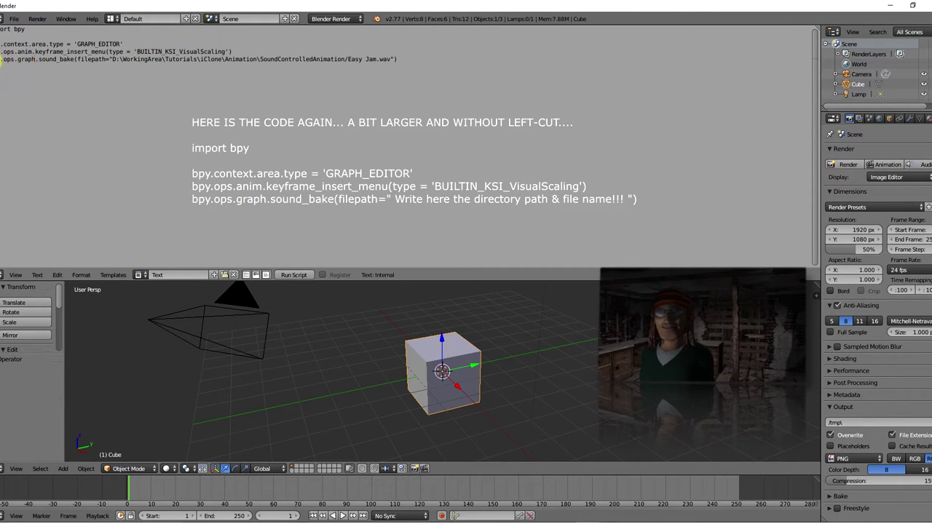
pyautogui.moveTo(1, 59); pyautogui.dragTo(76, 59)
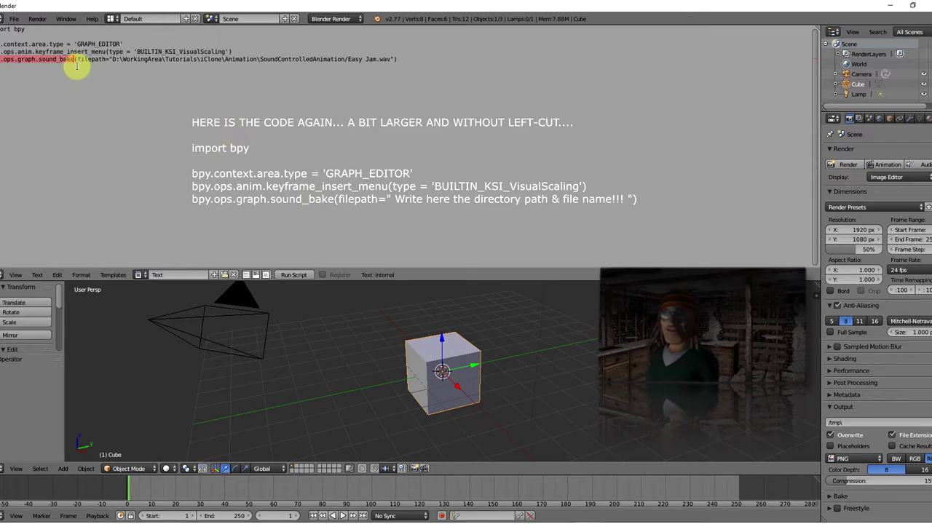
pyautogui.moveTo(74, 59); pyautogui.dragTo(1, 59)
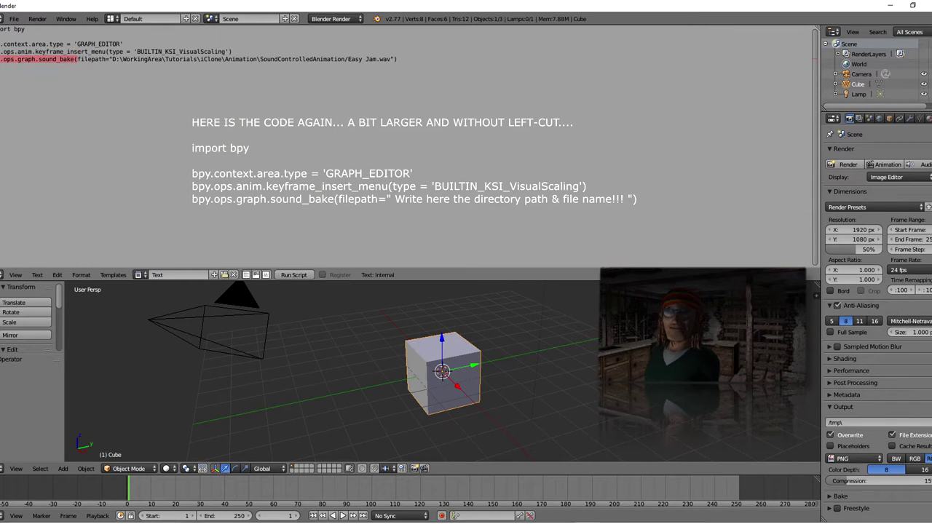
pyautogui.click(82, 64)
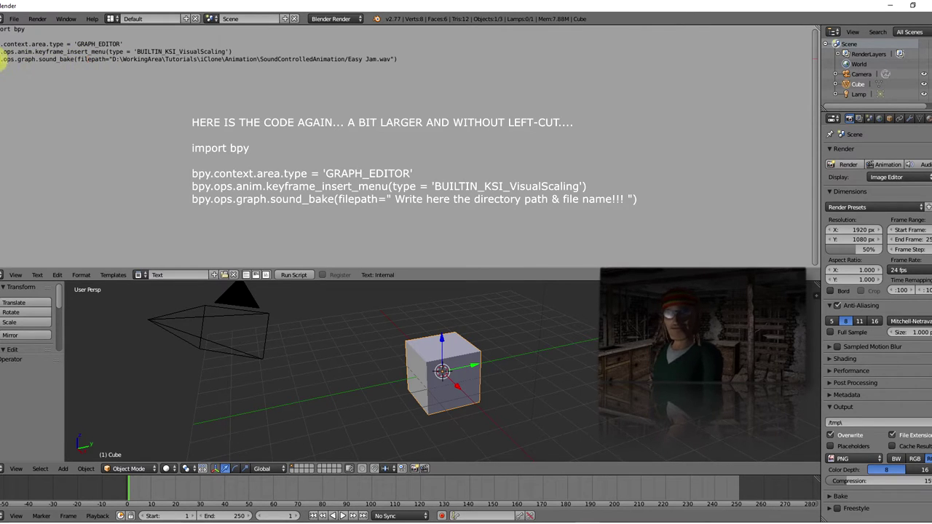
pyautogui.moveTo(4, 62); pyautogui.dragTo(393, 59)
pyautogui.click(372, 59)
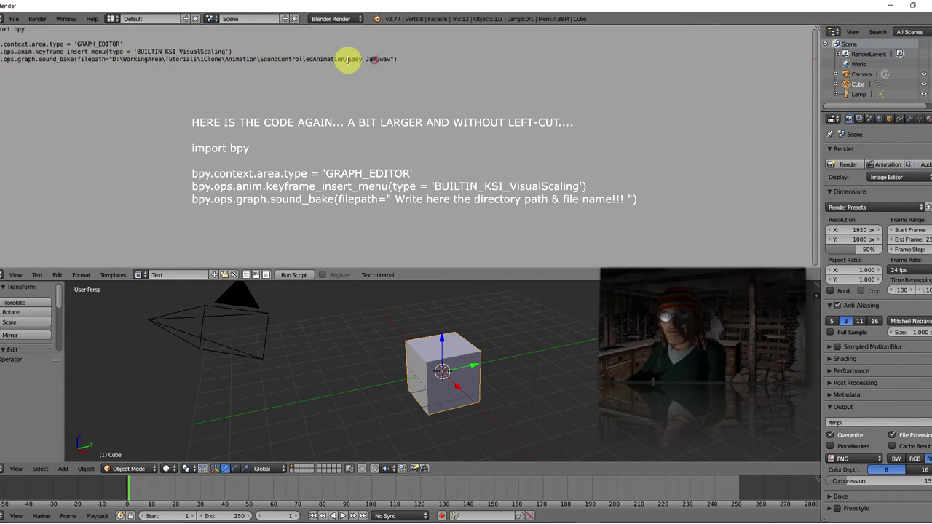
pyautogui.click(344, 59)
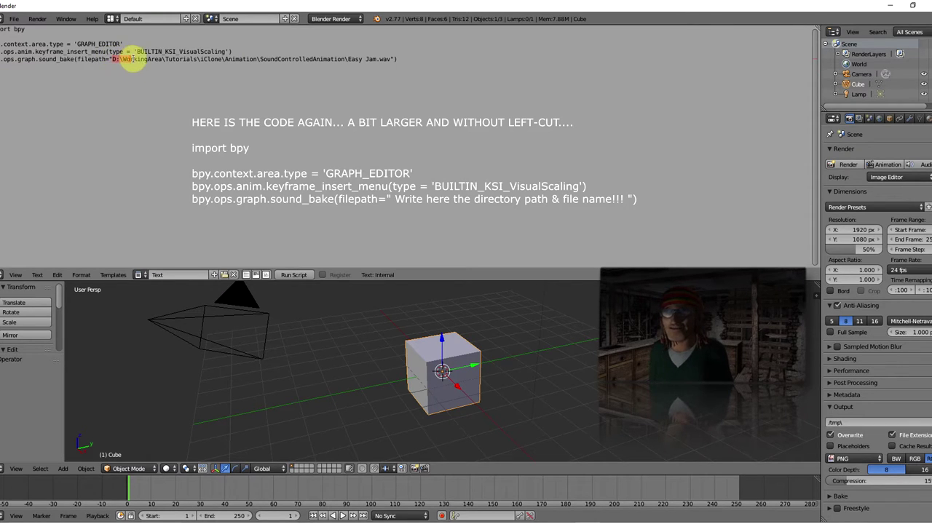
pyautogui.moveTo(139, 59); pyautogui.dragTo(390, 60)
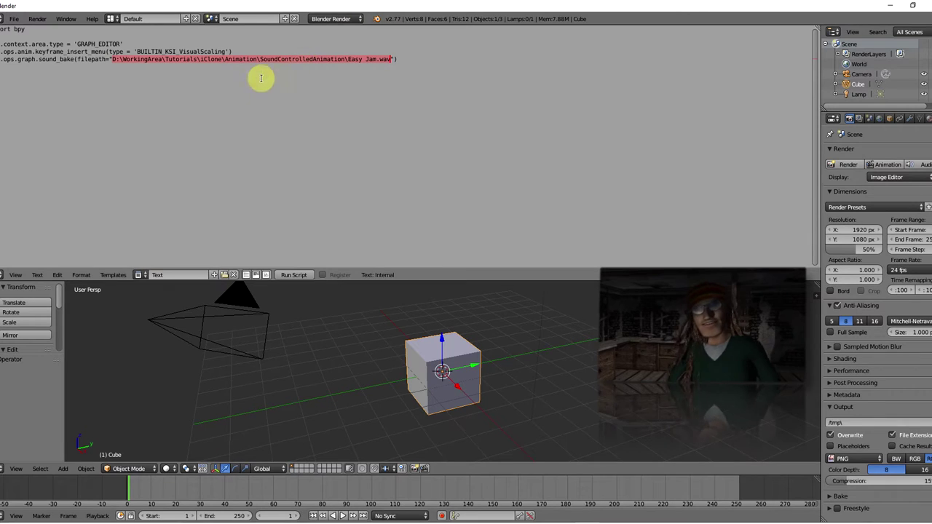
pyautogui.click(230, 101)
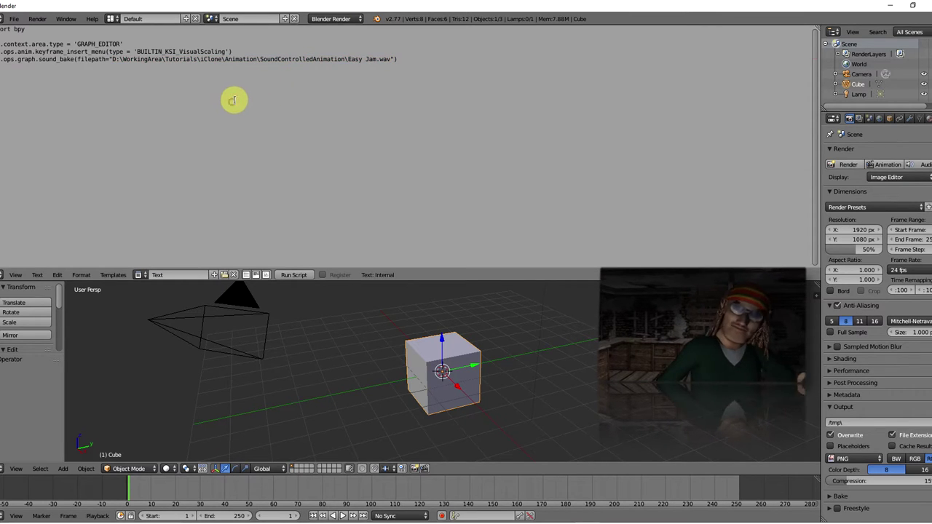
pyautogui.moveTo(391, 58); pyautogui.dragTo(177, 59)
pyautogui.click(338, 58)
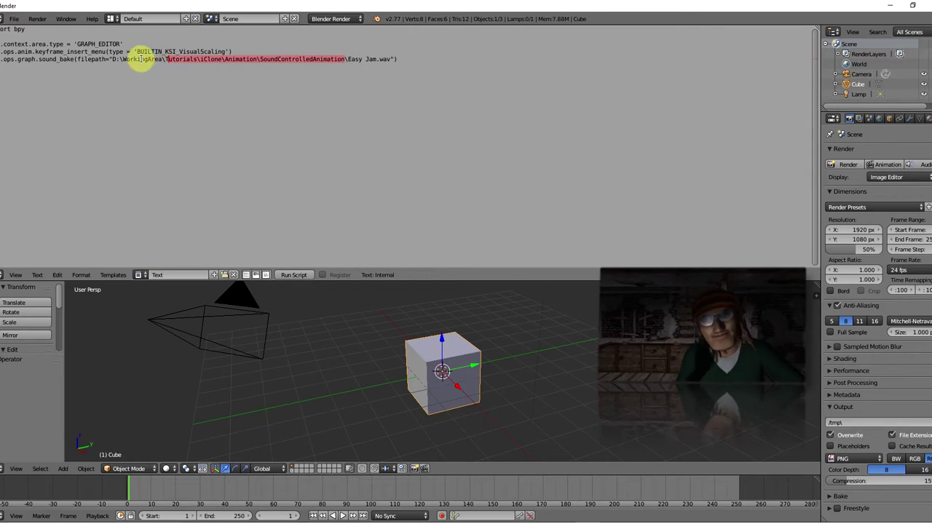
pyautogui.click(133, 77)
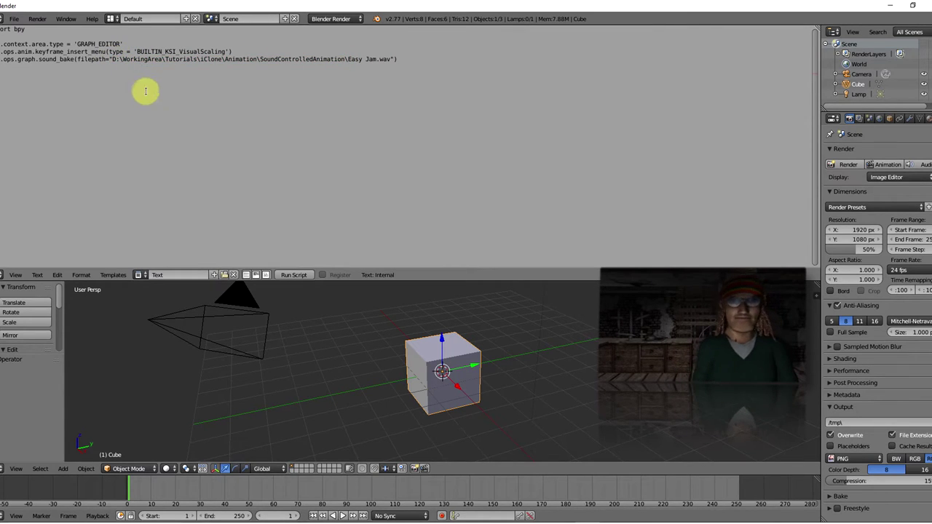
# Step: Run the sound-bake script on the cube and set the frame cursor to frame 0
pyautogui.click(294, 276)
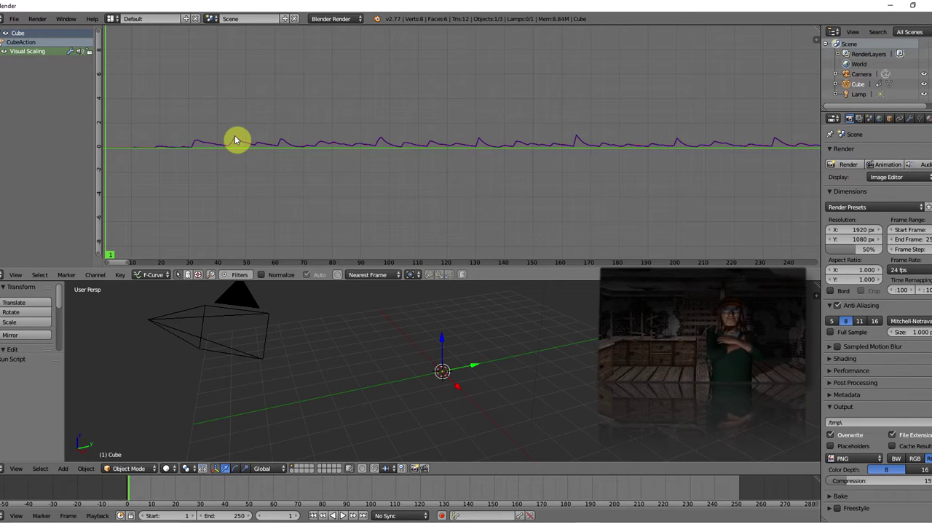
pyautogui.click(113, 150)
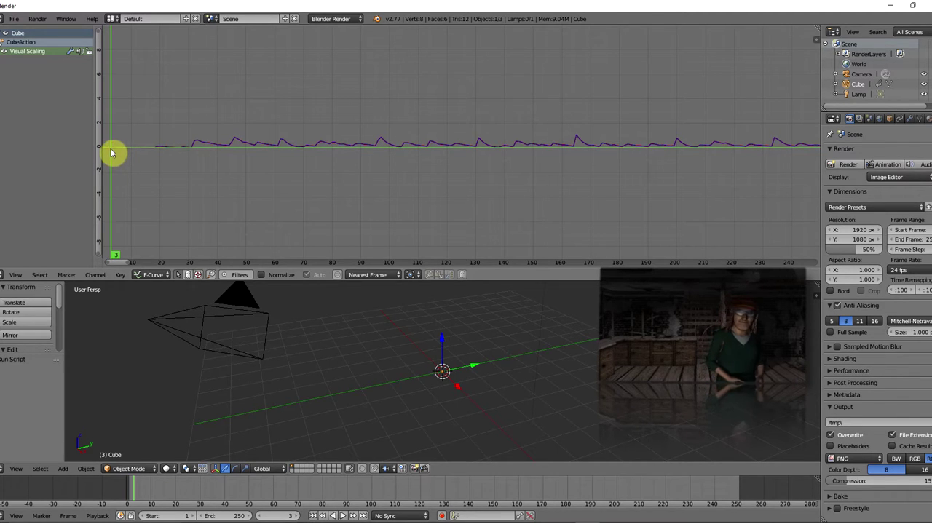
pyautogui.click(108, 153)
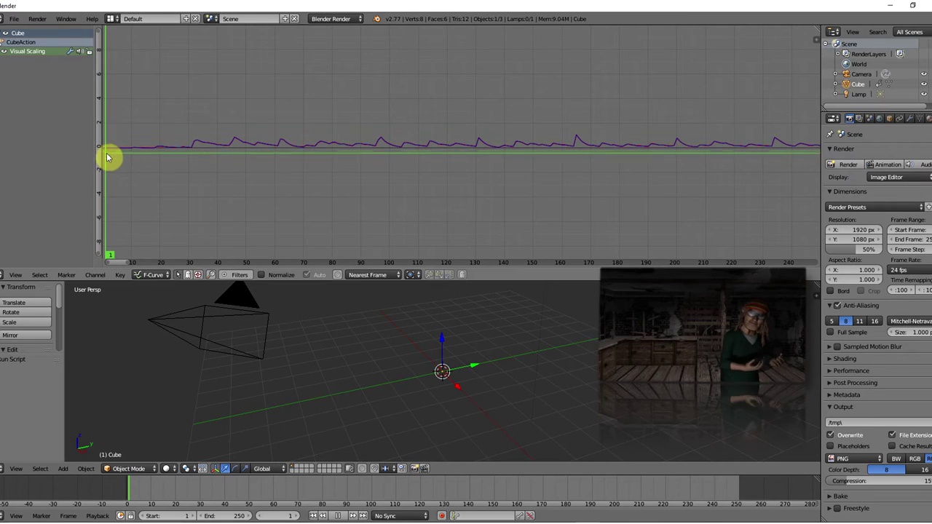
pyautogui.click(108, 157)
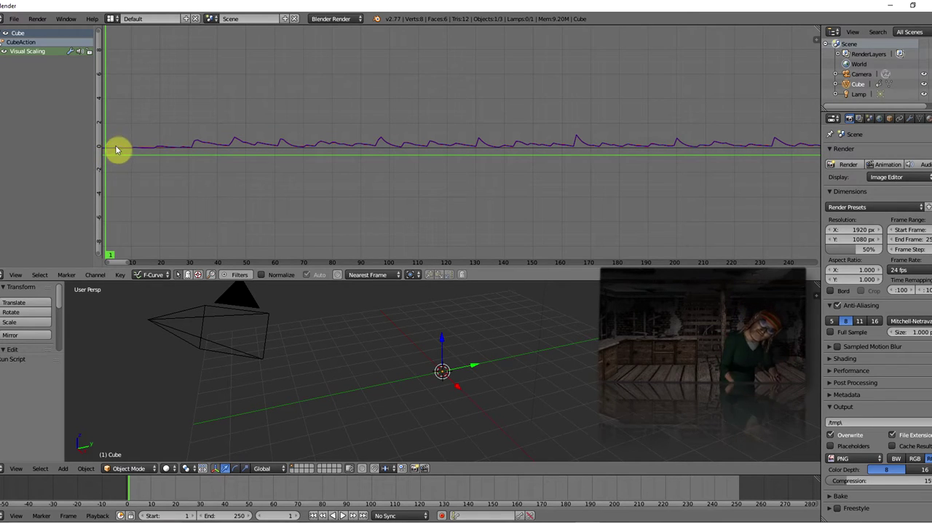
pyautogui.moveTo(104, 156); pyautogui.dragTo(104, 146)
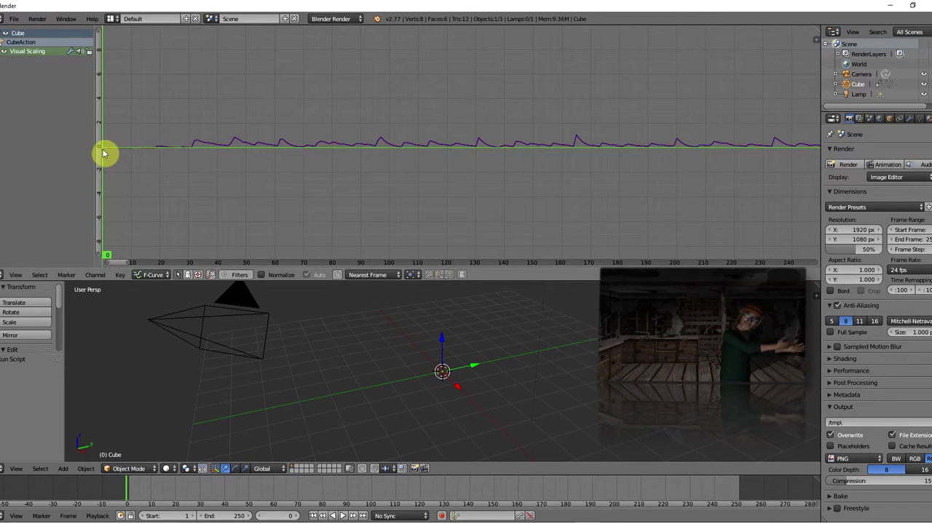
# Step: Play and stop the animation to watch the cube scale with the audio
pyautogui.hotkey('alt', 'a')
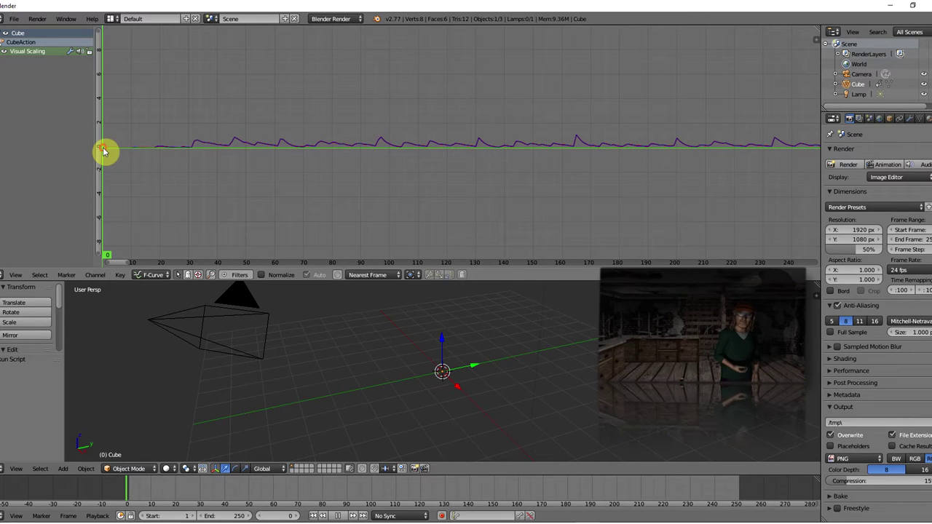
pyautogui.hotkey('alt', 'a')
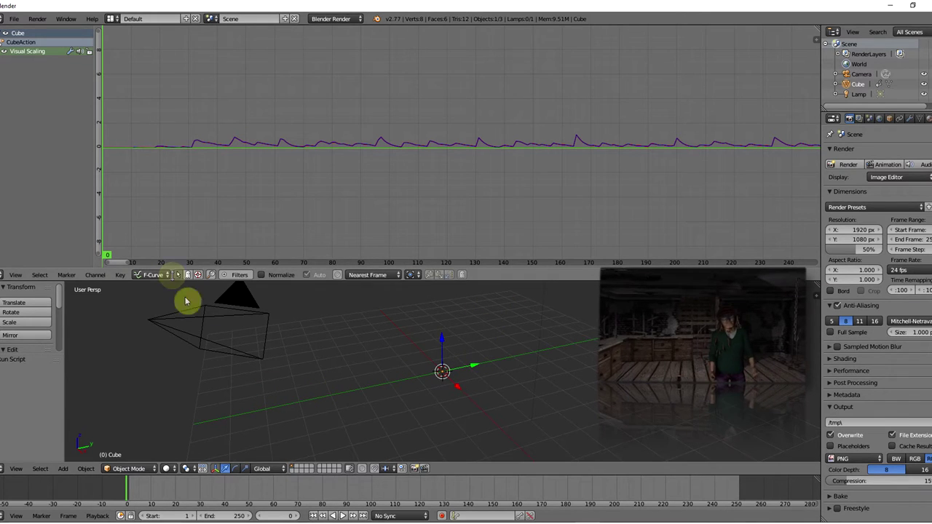
pyautogui.click(343, 516)
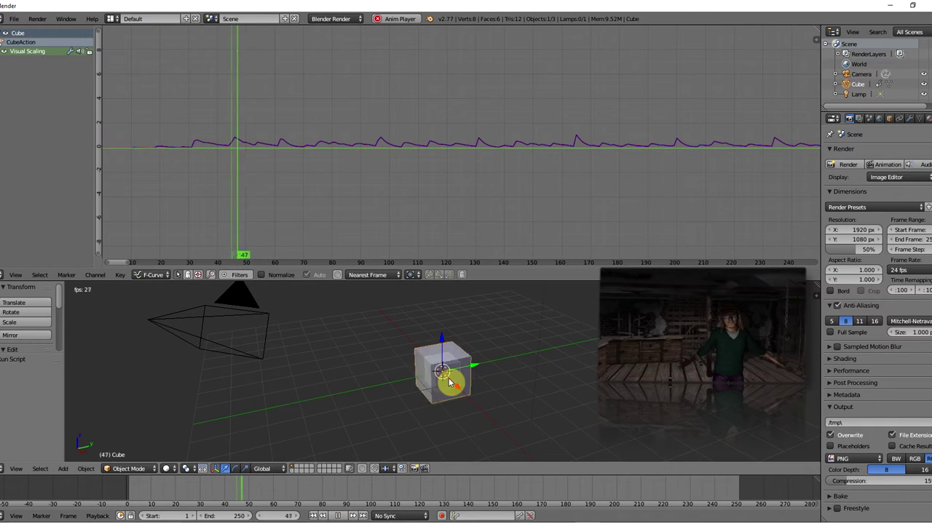
pyautogui.click(340, 516)
pyautogui.moveTo(401, 120); pyautogui.dragTo(401, 82)
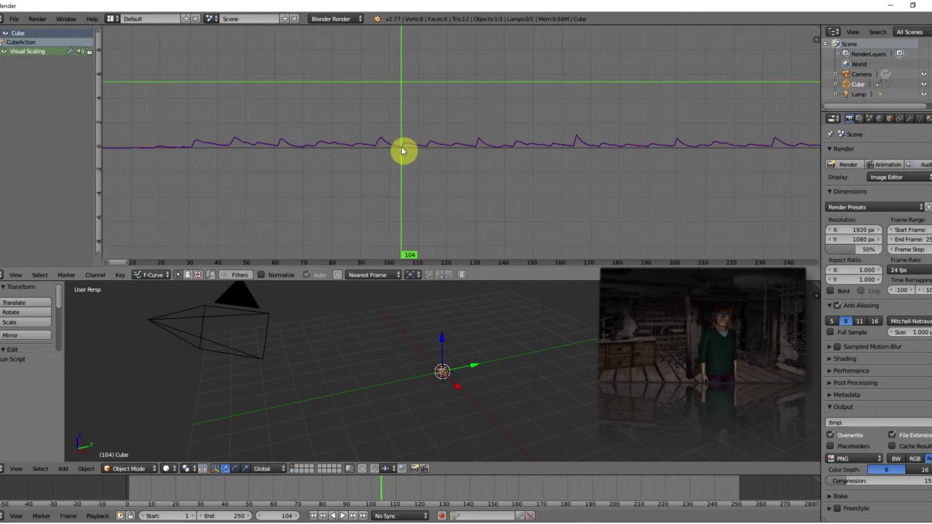
pyautogui.moveTo(401, 106); pyautogui.dragTo(80, 106)
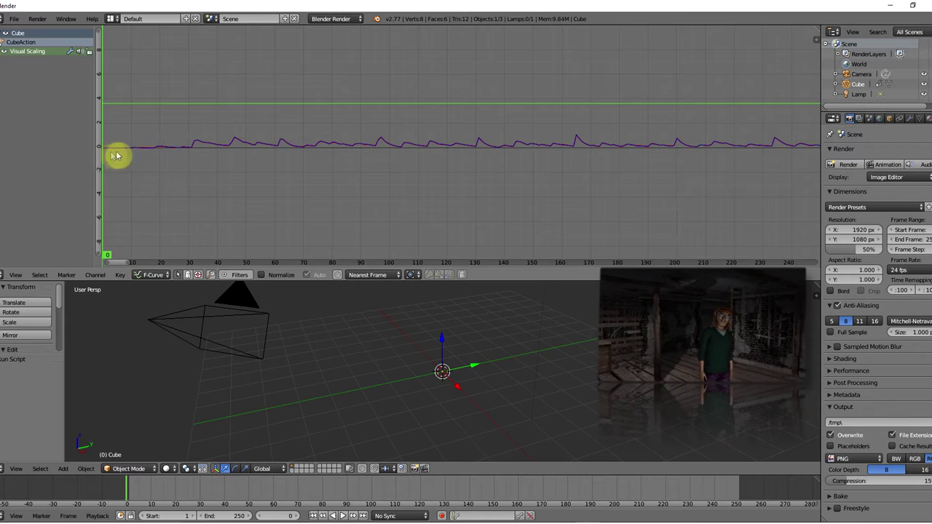
pyautogui.rightClick(458, 386)
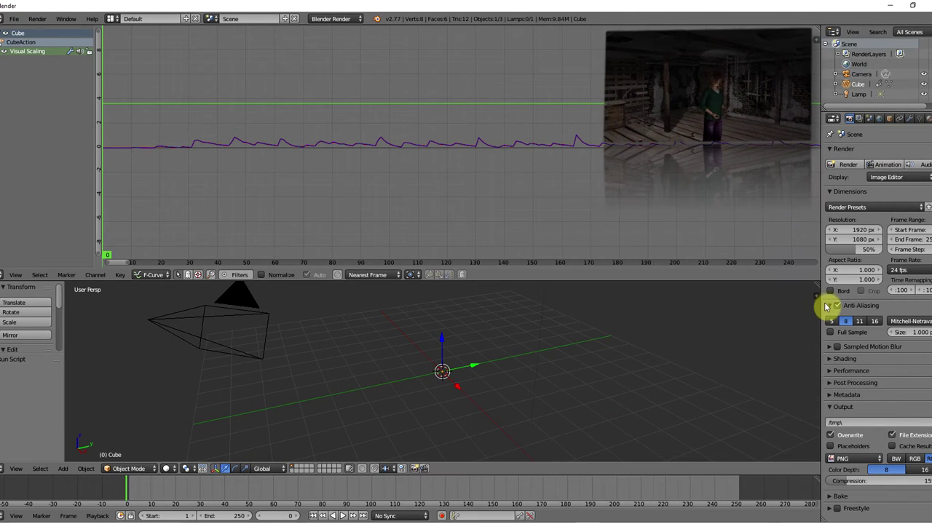
# Step: Show the Properties shelf and scroll to the cube's 0.0000003 Scale values on X, Y, Z
pyautogui.press('n')
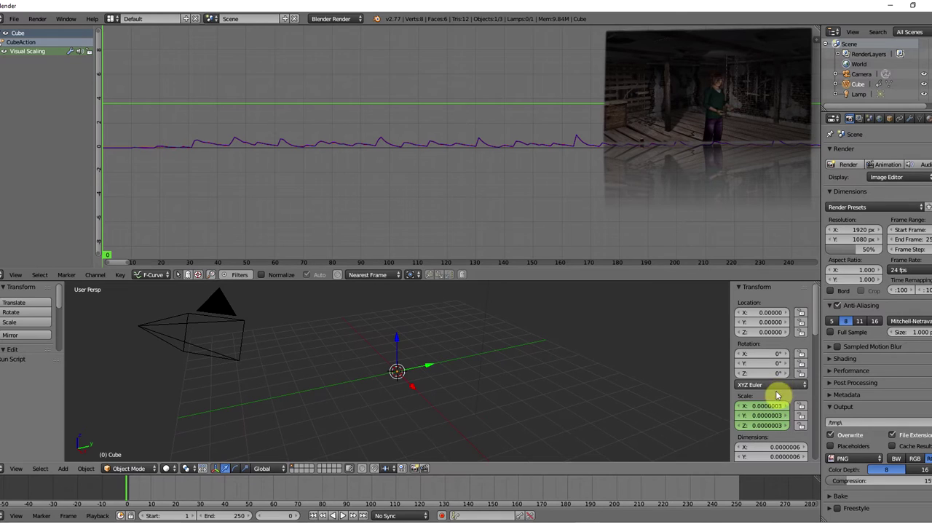
pyautogui.scroll(-2, 805, 354)
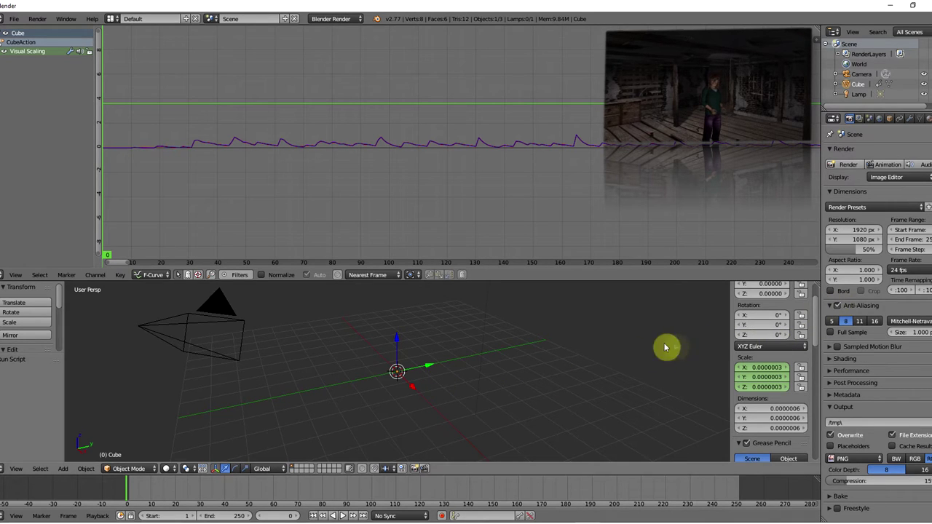
# Step: Add a Limit Scale constraint to the cube
pyautogui.click(900, 121)
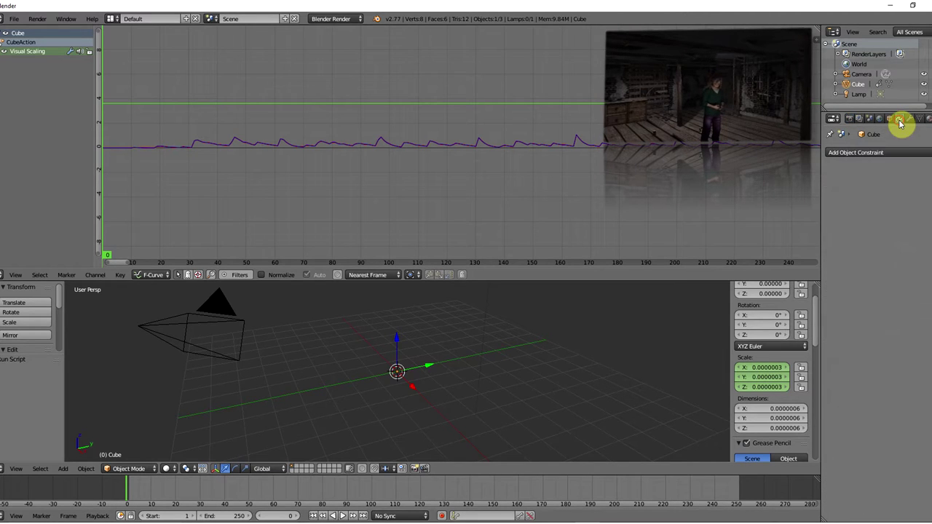
pyautogui.click(868, 154)
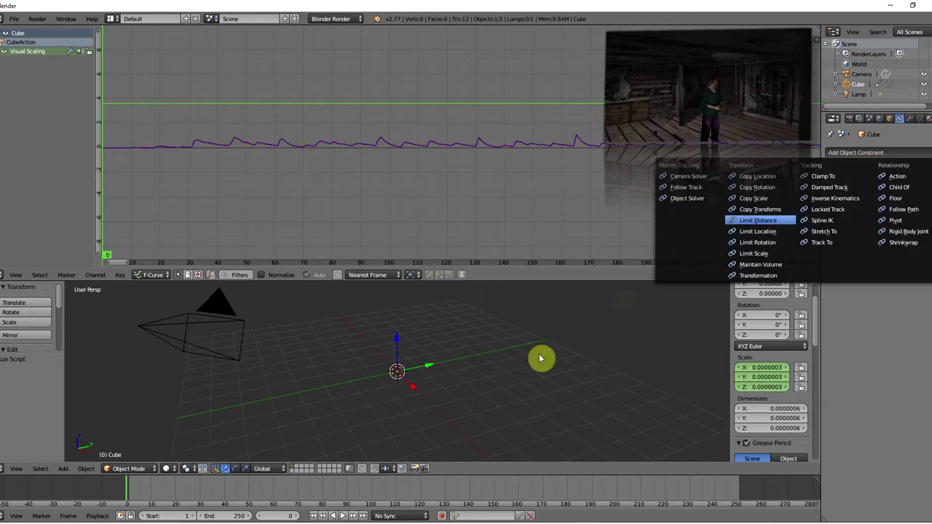
pyautogui.click(881, 152)
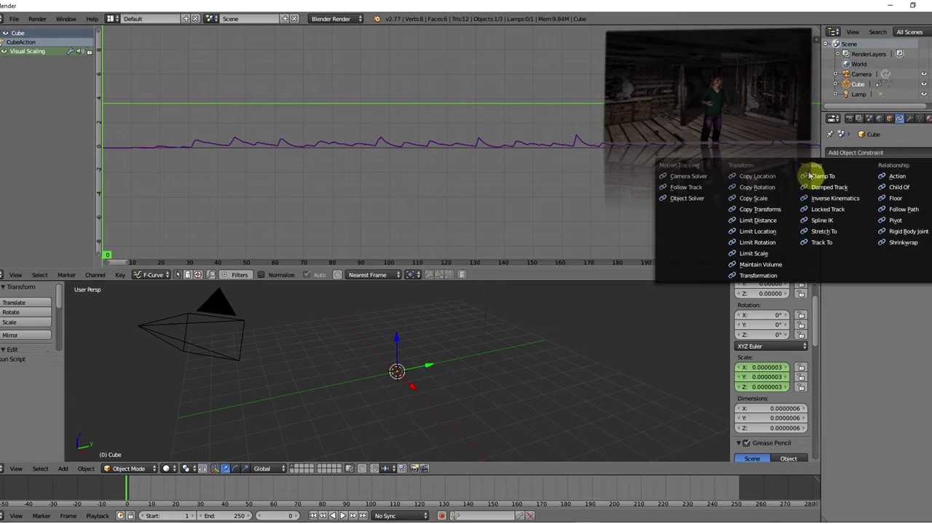
pyautogui.click(762, 254)
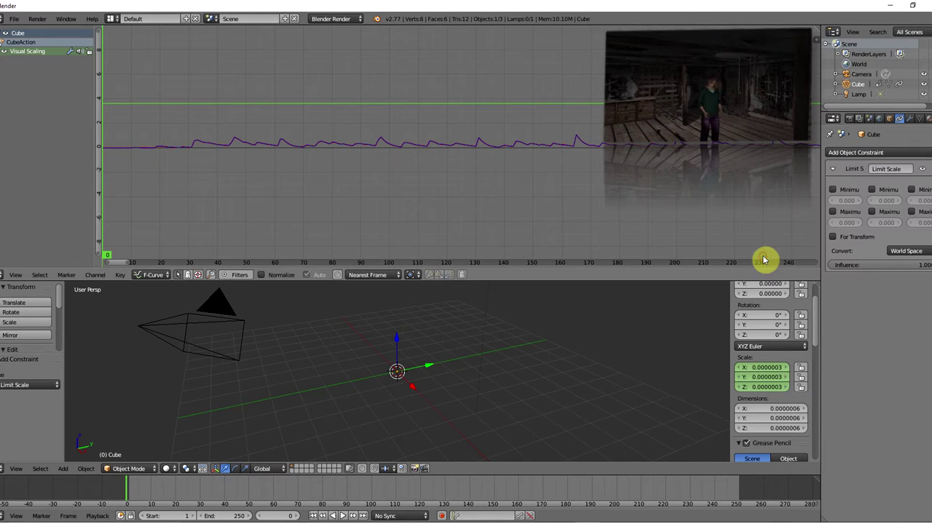
# Step: Enable minimum X, Y and Z scale limits at 0.1
pyautogui.click(833, 190)
pyautogui.click(855, 201)
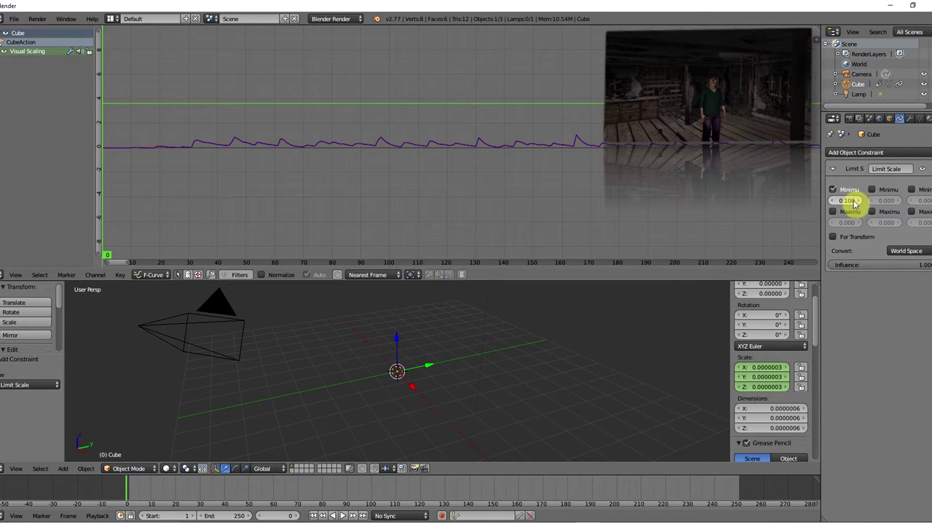
pyautogui.write('0.1')
pyautogui.press('Return')
pyautogui.click(873, 190)
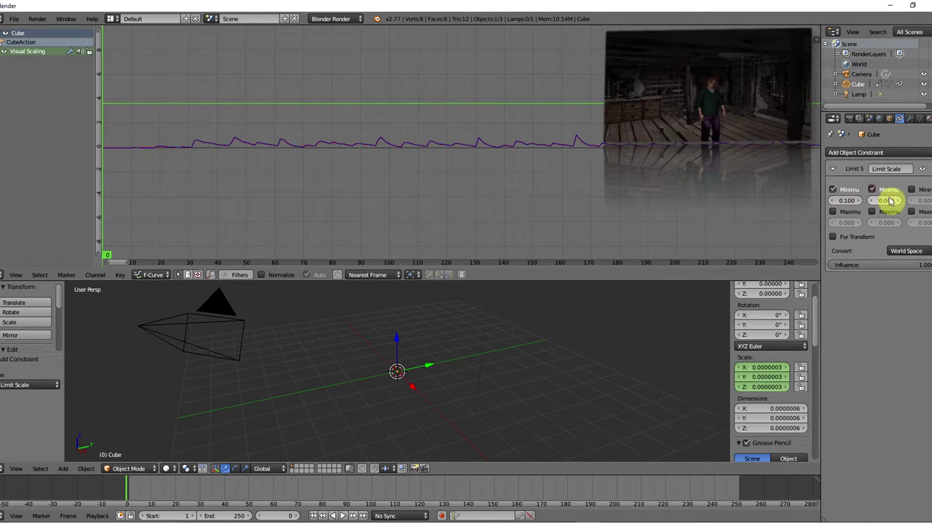
pyautogui.click(887, 200)
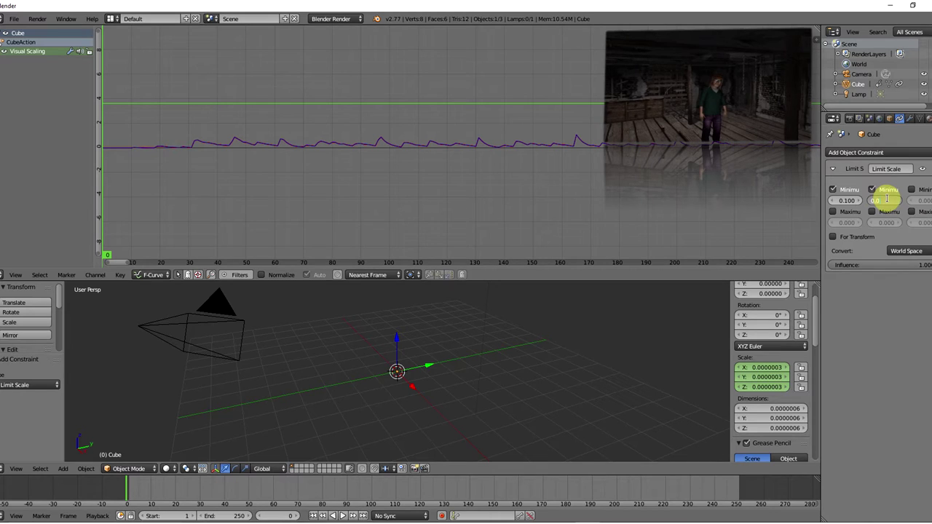
pyautogui.click(911, 190)
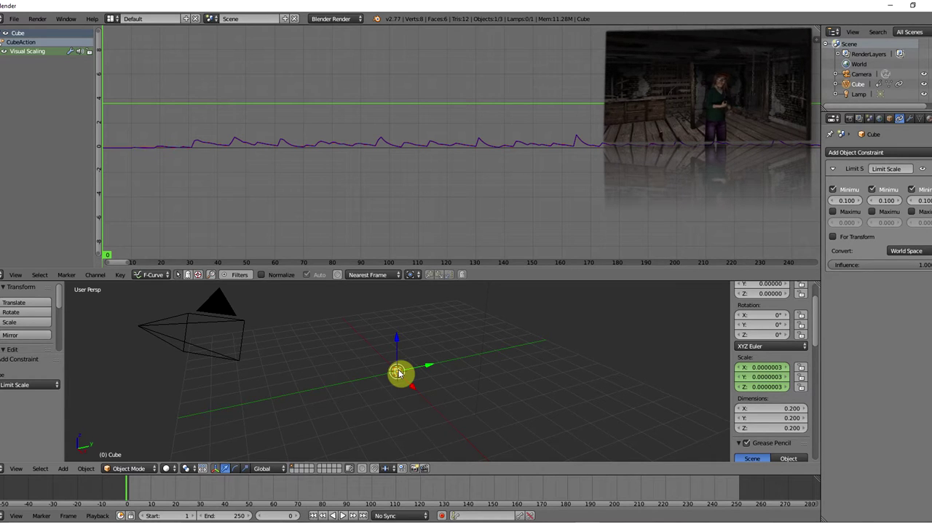
pyautogui.click(343, 516)
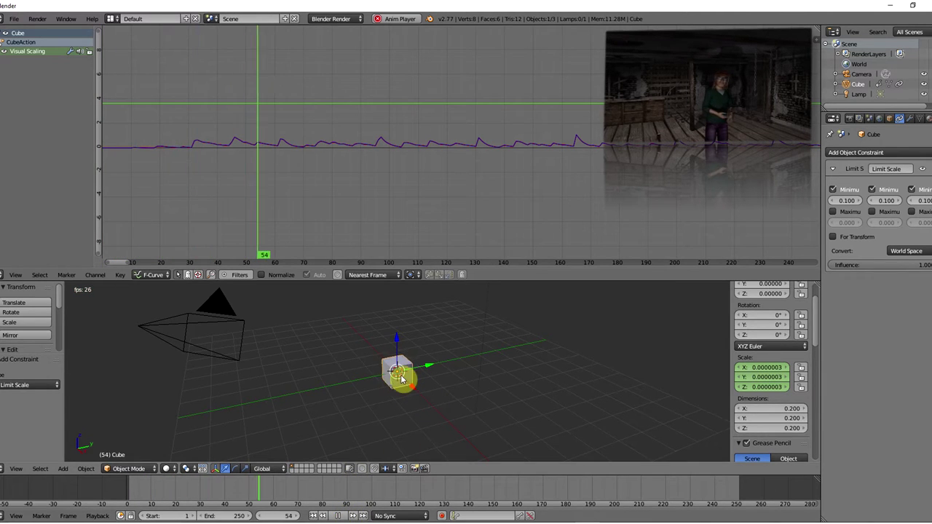
pyautogui.click(338, 516)
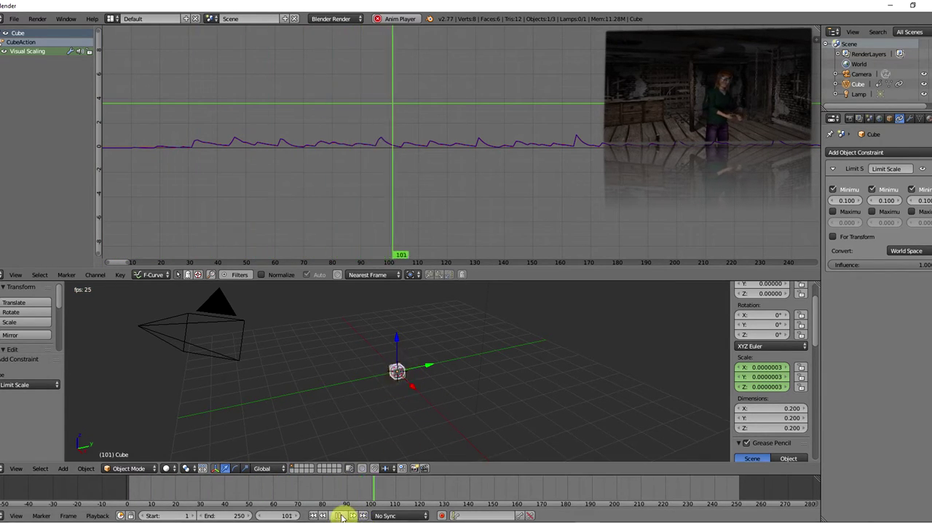
pyautogui.moveTo(412, 135); pyautogui.dragTo(401, 135)
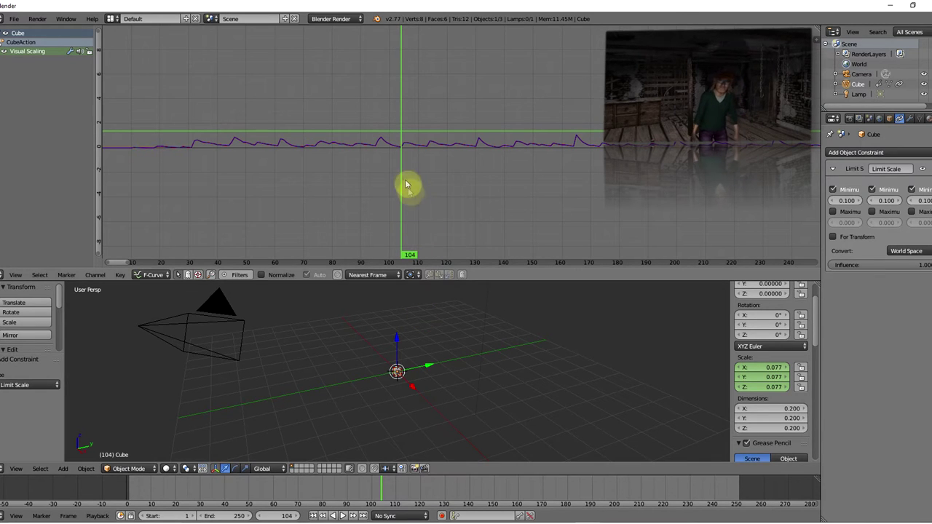
pyautogui.moveTo(401, 174); pyautogui.dragTo(52, 172)
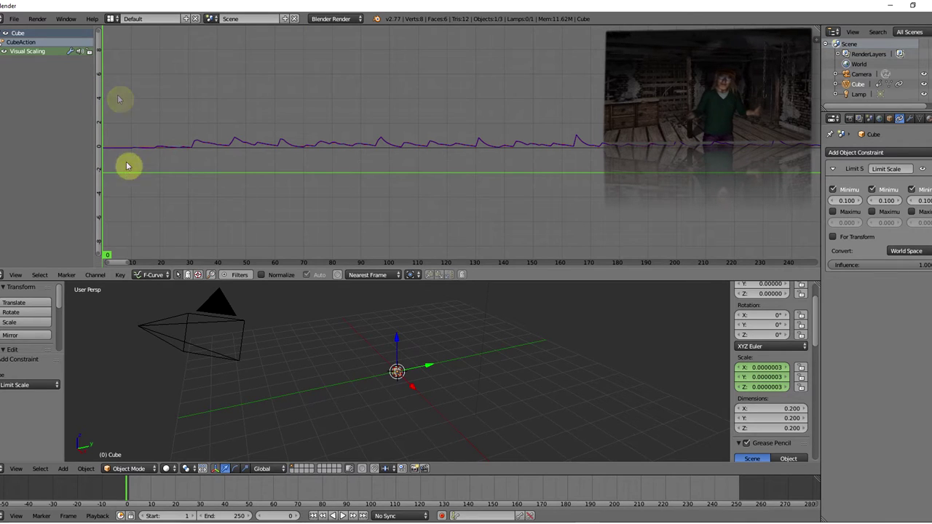
pyautogui.moveTo(125, 175); pyautogui.dragTo(109, 138)
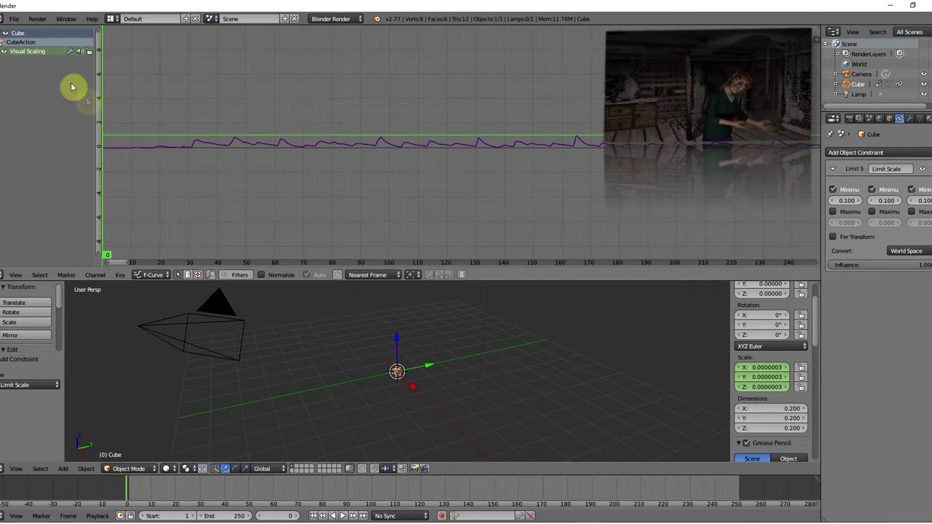
# Step: Start an FBX export into D:\WorkingArea\Tutorials\Clone\Animation\SoundControlledAnimation
pyautogui.click(14, 18)
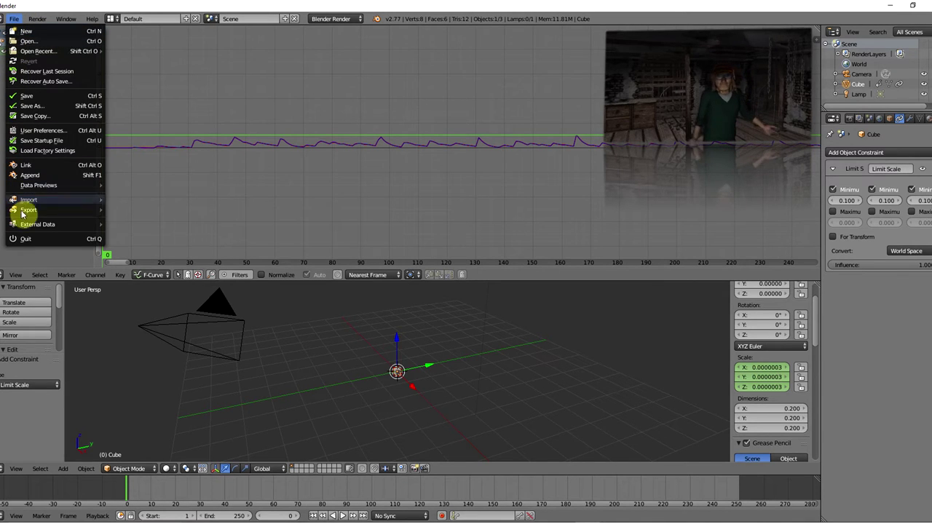
pyautogui.moveTo(25, 210)
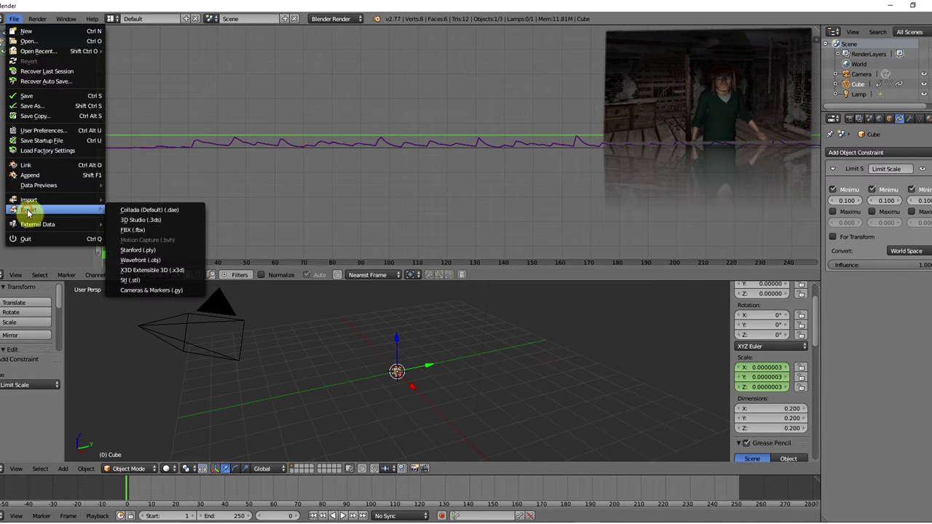
pyautogui.click(133, 231)
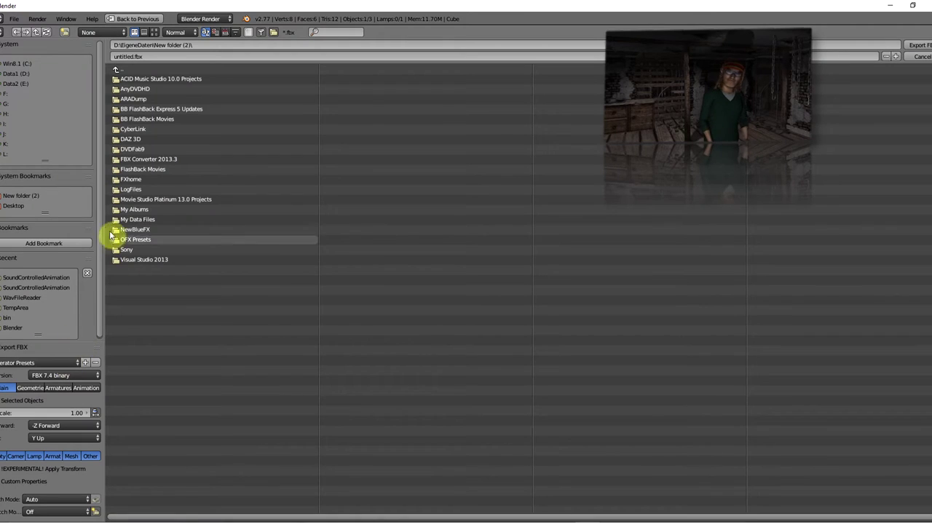
pyautogui.click(16, 74)
pyautogui.click(140, 260)
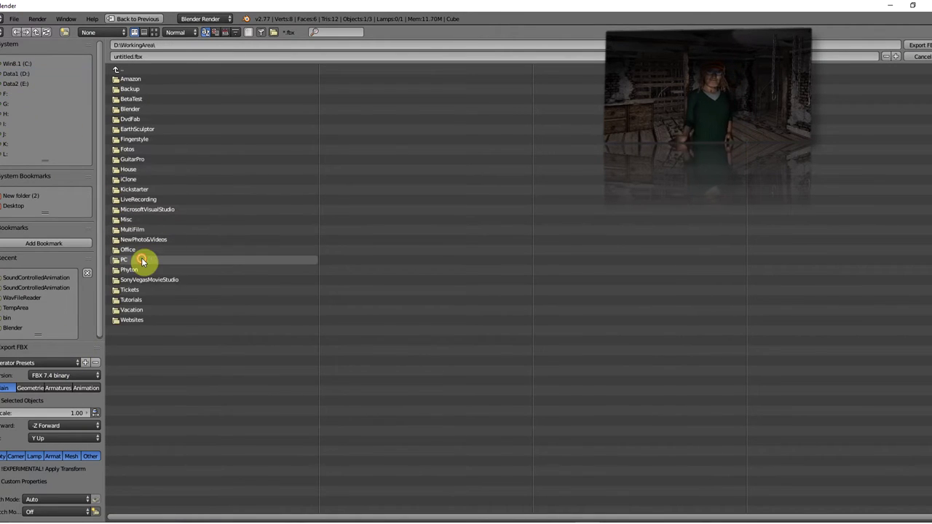
pyautogui.click(133, 300)
pyautogui.click(134, 80)
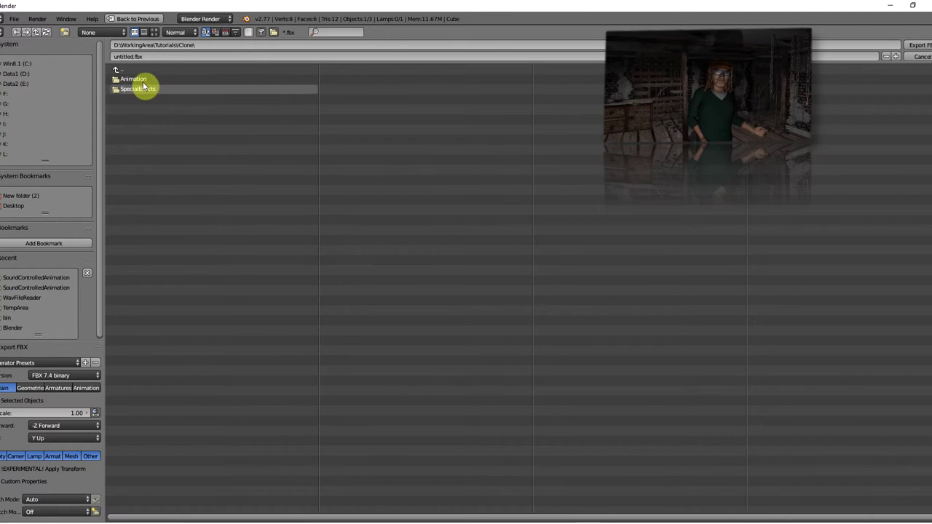
pyautogui.click(138, 80)
pyautogui.click(148, 109)
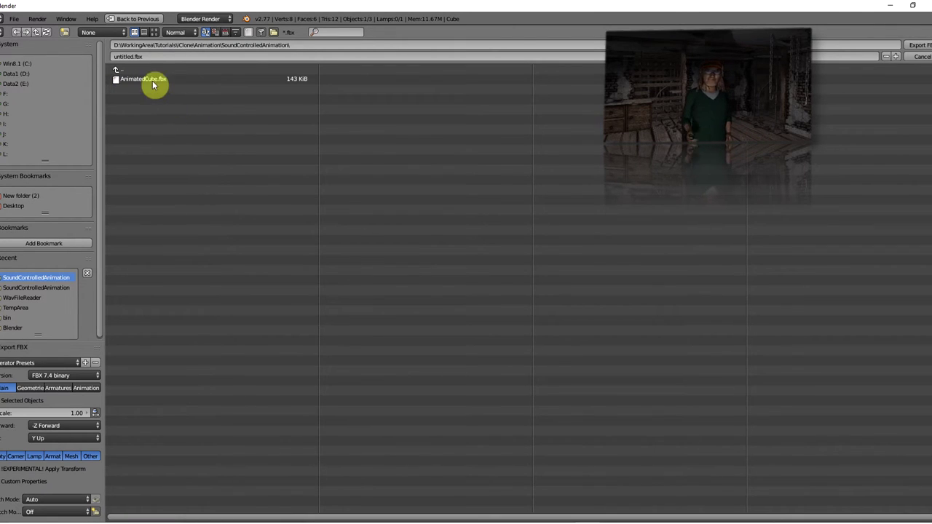
# Step: Export only mesh objects as AnimatedCube.fbx, then switch to iClone 3DXchange
pyautogui.click(182, 79)
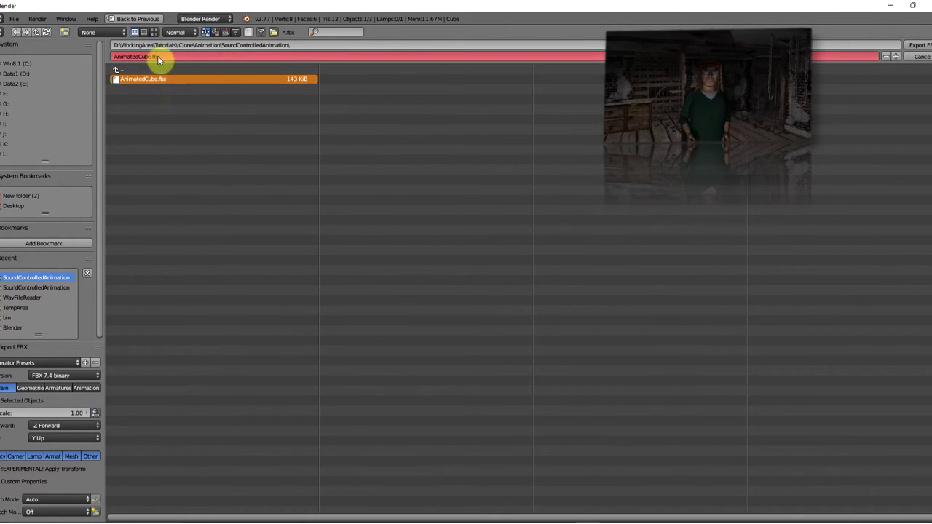
pyautogui.click(71, 459)
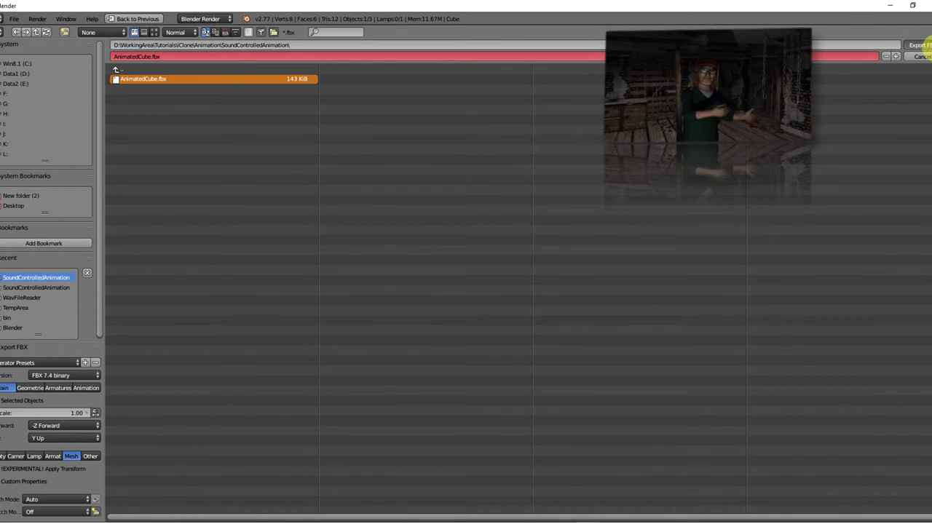
pyautogui.click(919, 46)
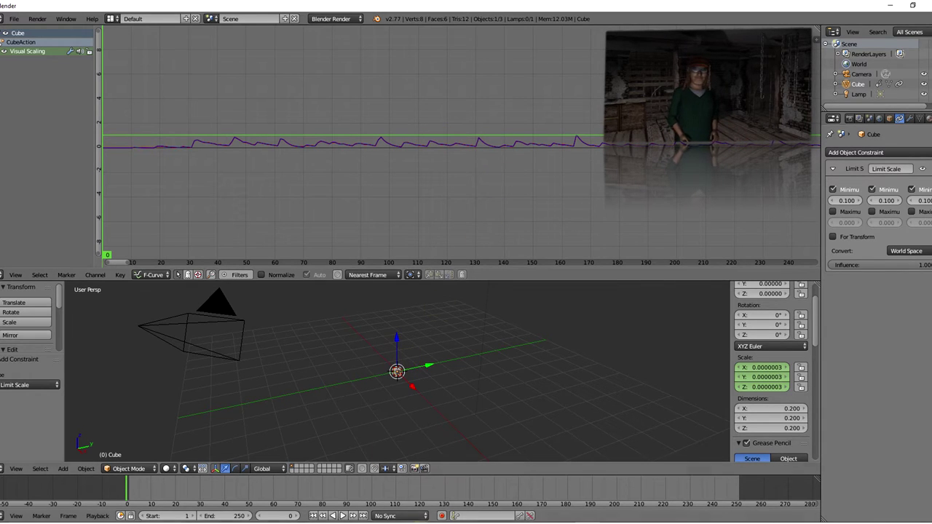
pyautogui.click(440, 495)
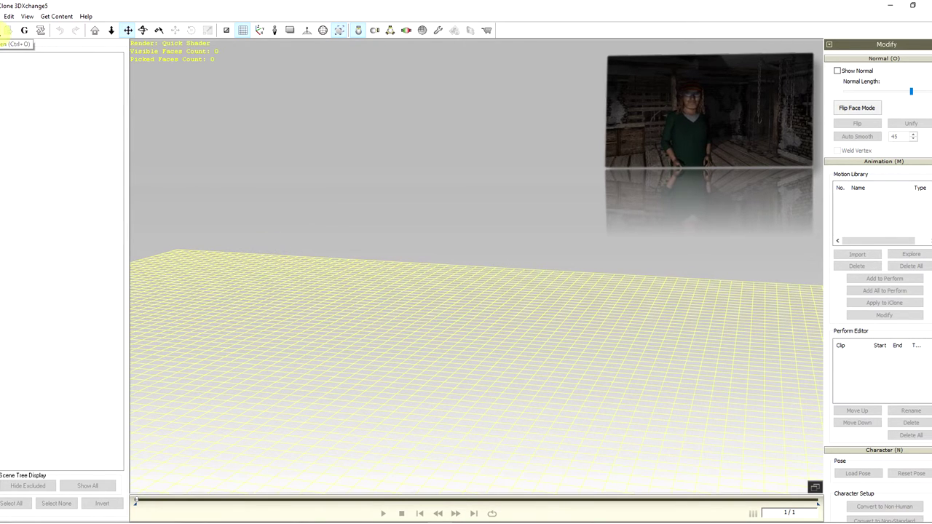
# Step: Import AnimatedCube.fbx into 3DXchange with the default FBX import settings
pyautogui.click(6, 31)
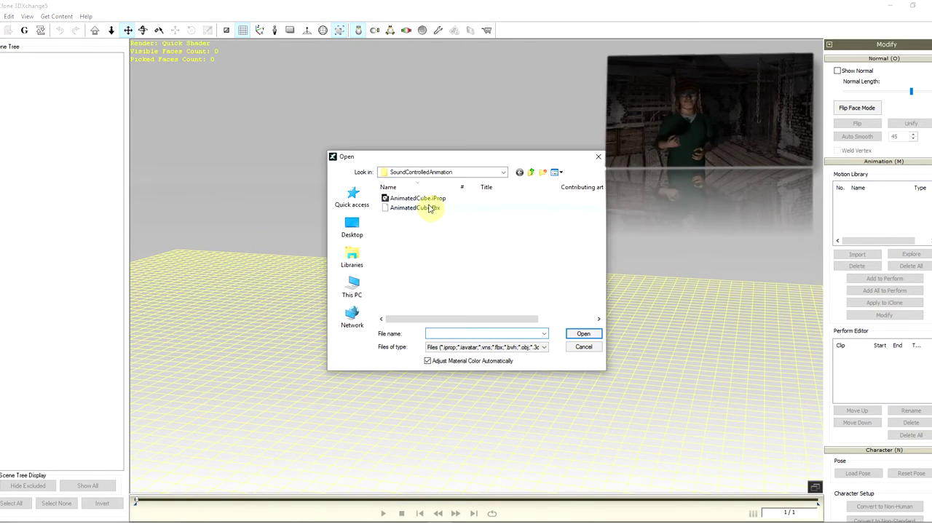
pyautogui.doubleClick(429, 209)
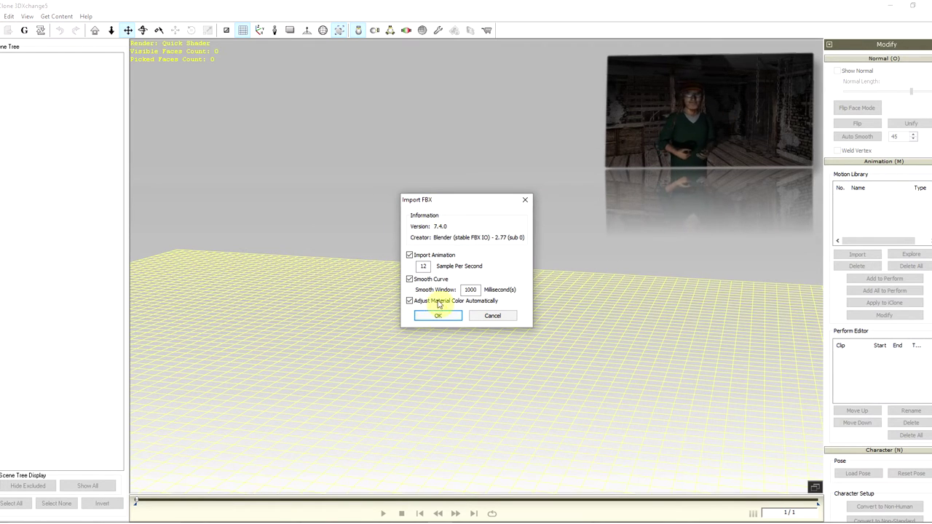
pyautogui.click(409, 255)
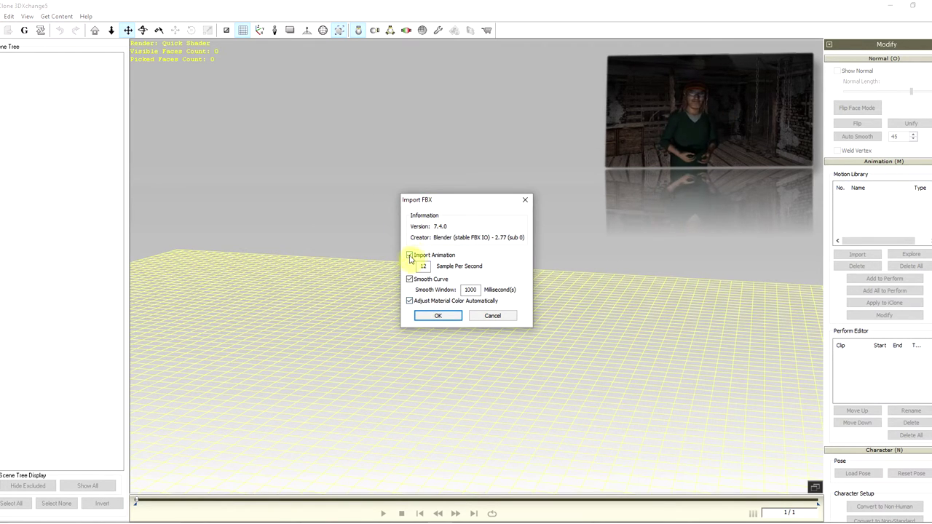
pyautogui.click(430, 315)
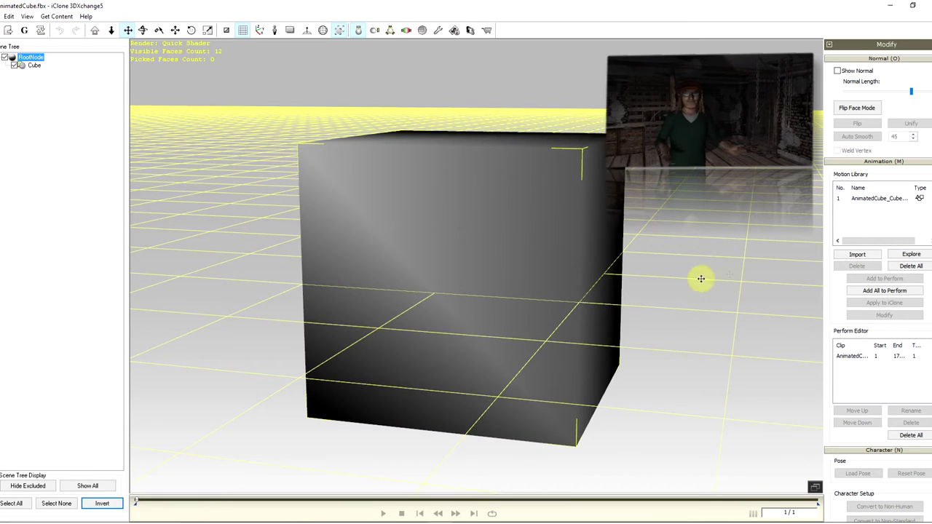
# Step: Select the Cube and its AnimatedCube motion clip, then play, stop and rewind it
pyautogui.scroll(-5, 709, 265)
pyautogui.moveTo(720, 258); pyautogui.dragTo(234, 191, button='right')
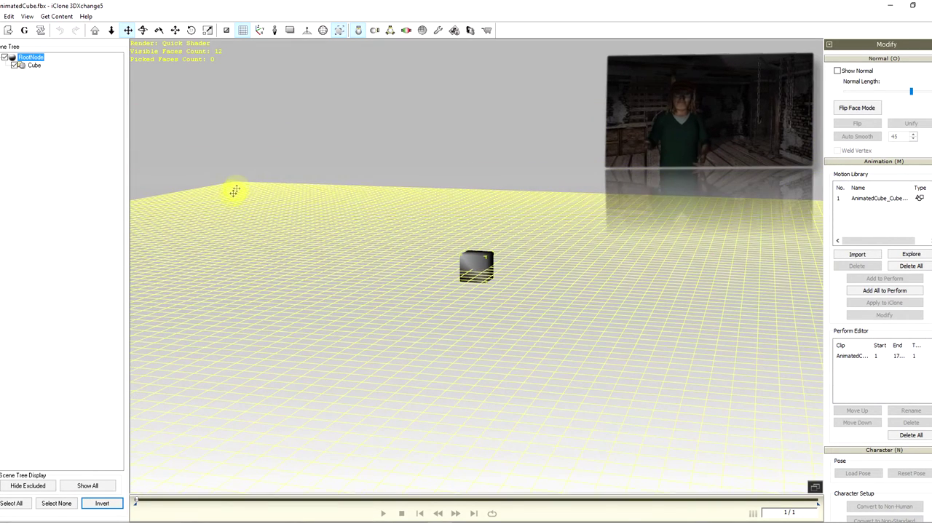
pyautogui.click(32, 67)
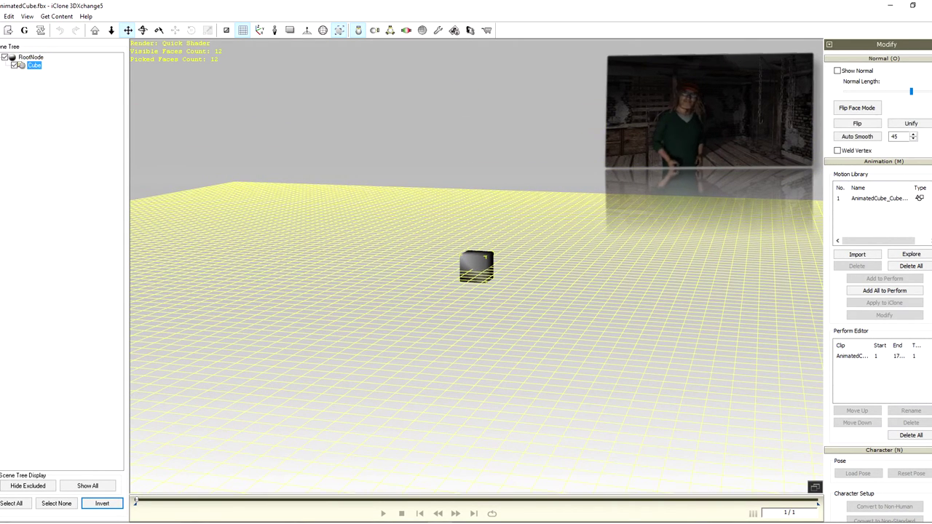
pyautogui.click(870, 202)
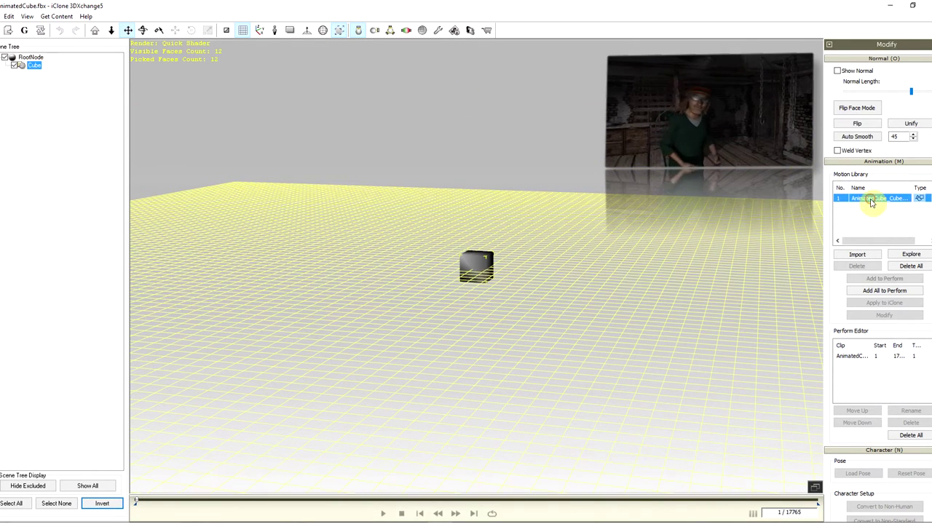
pyautogui.click(381, 514)
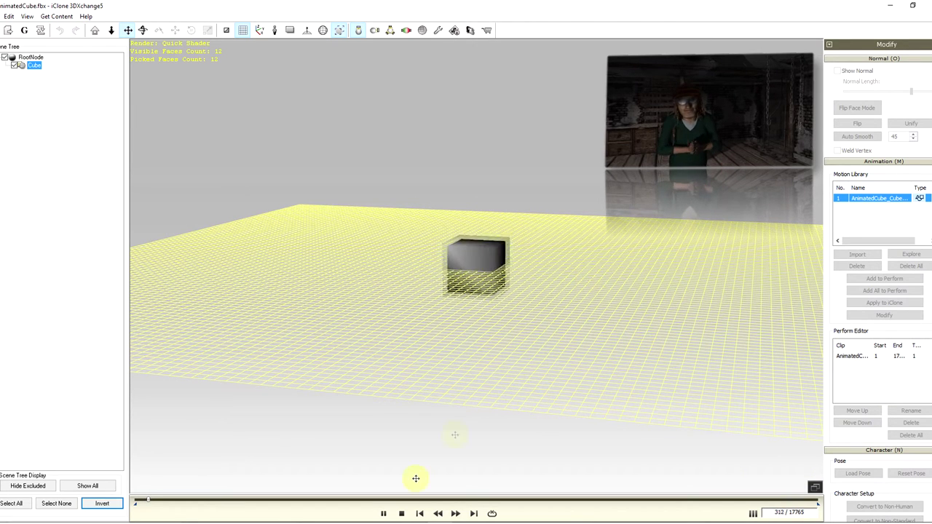
pyautogui.click(383, 513)
pyautogui.click(419, 513)
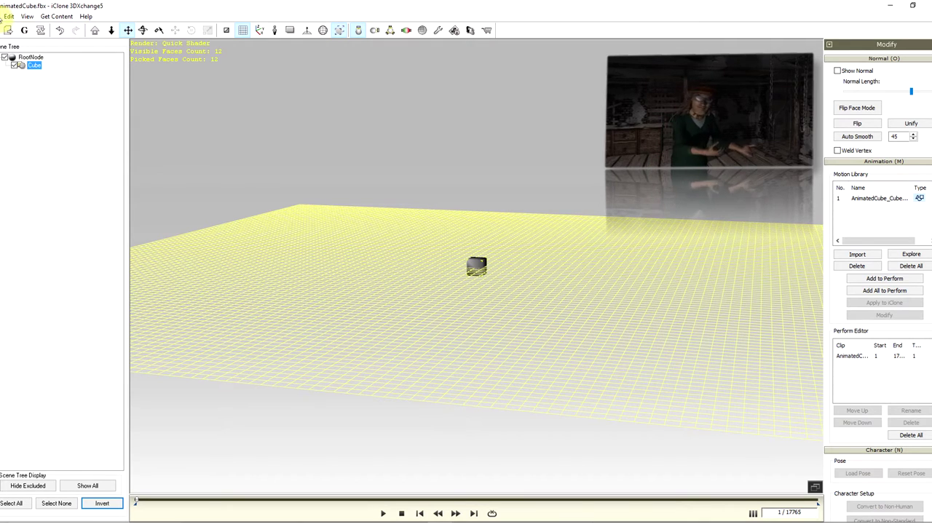
# Step: Export AnimatedCube as an iClone prop with animation, replacing the existing file
pyautogui.click(4, 16)
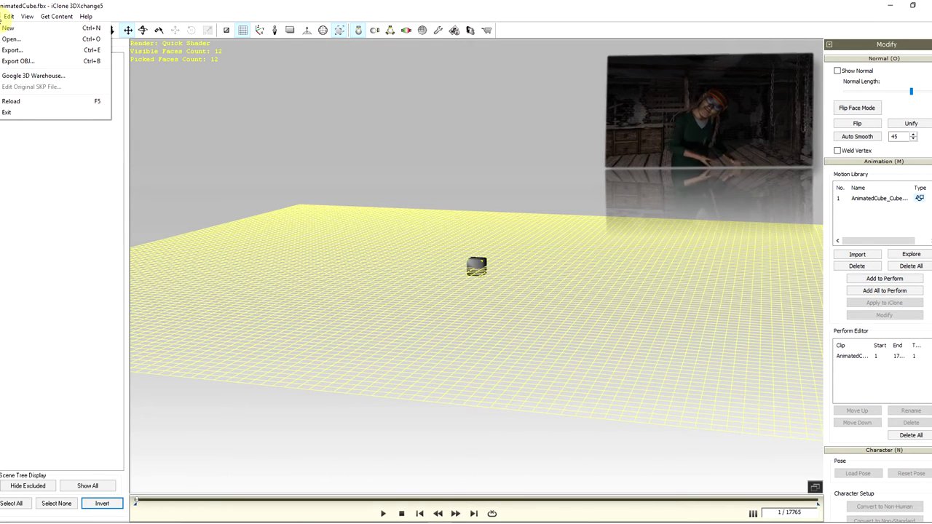
pyautogui.click(19, 50)
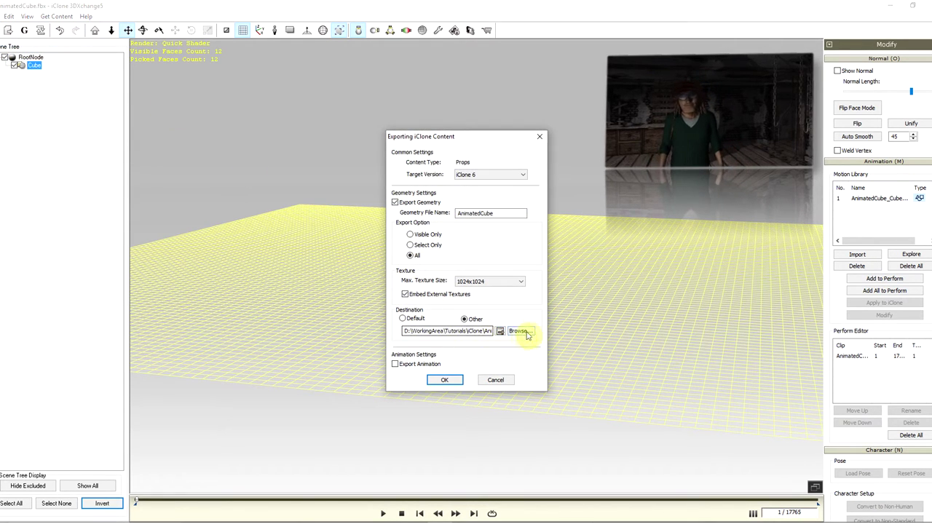
pyautogui.doubleClick(478, 212)
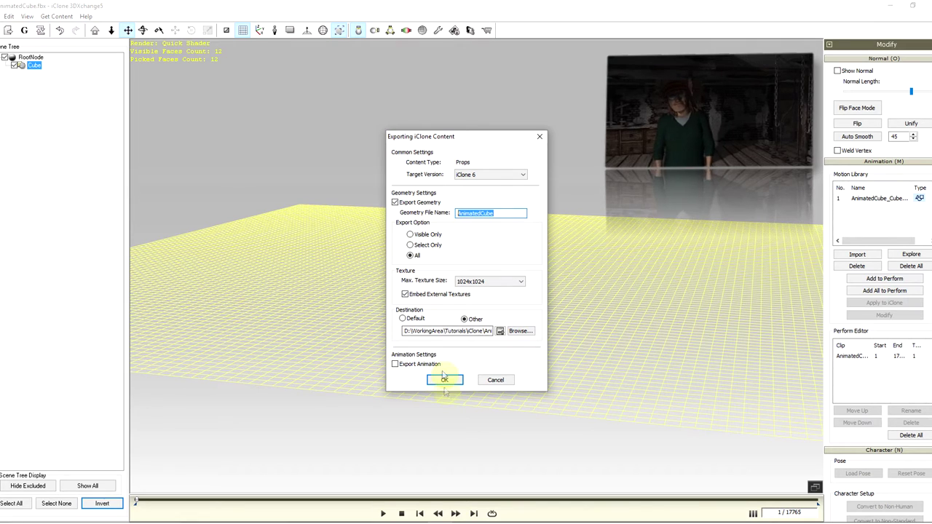
pyautogui.click(395, 365)
pyautogui.click(444, 382)
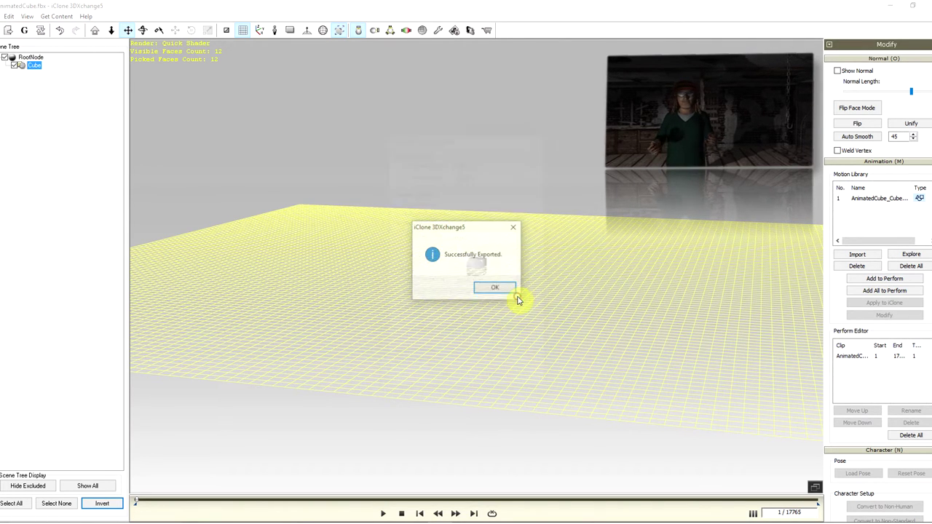
pyautogui.click(505, 289)
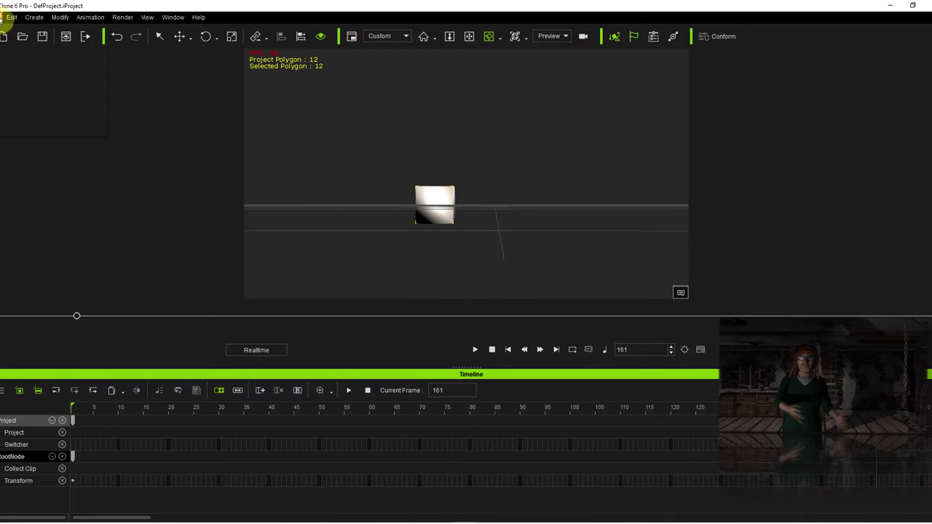
# Step: Start a new iClone project without saving the current one
pyautogui.click(1, 18)
pyautogui.click(22, 31)
pyautogui.click(500, 289)
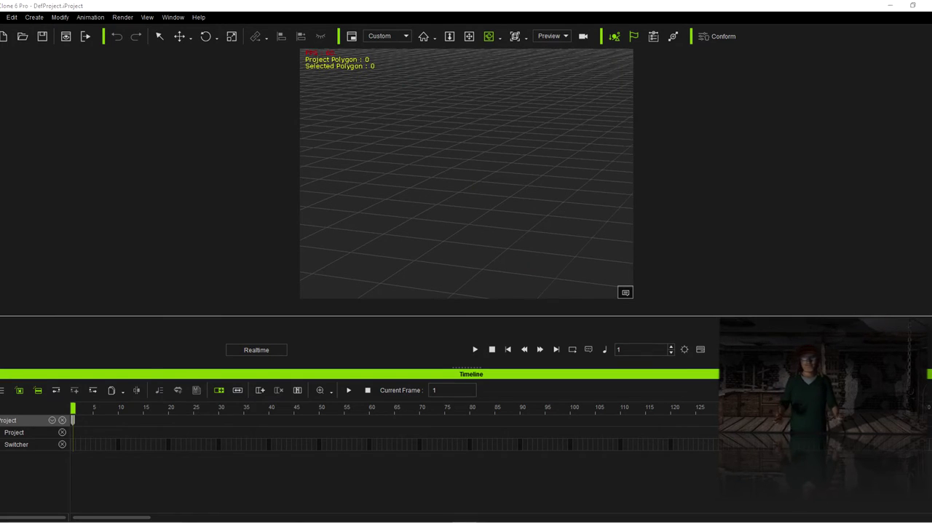
# Step: Drag AnimatedCube.iProp from the folder into the scene and play its animation
pyautogui.hotkey('alt', 'Tab')
pyautogui.moveTo(291, 63); pyautogui.dragTo(794, 100)
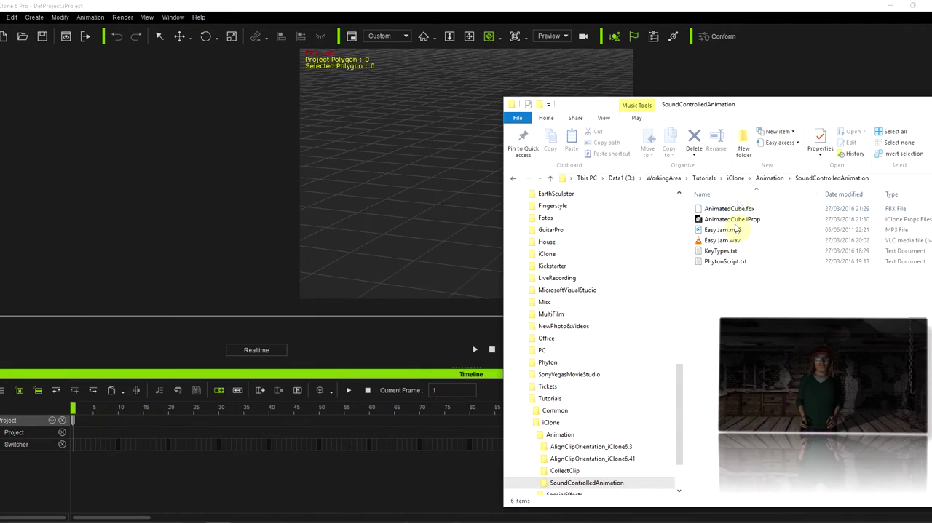
pyautogui.moveTo(732, 222); pyautogui.dragTo(387, 153)
pyautogui.click(902, 107)
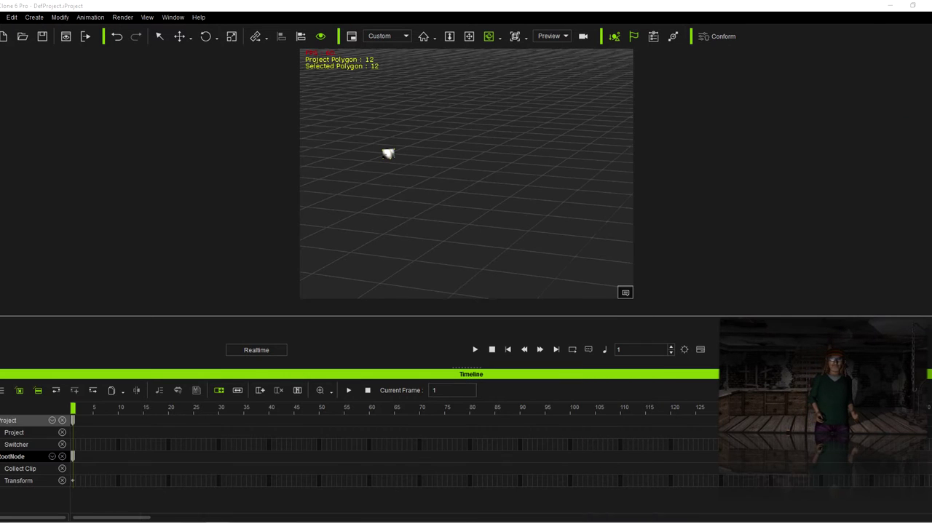
pyautogui.click(476, 350)
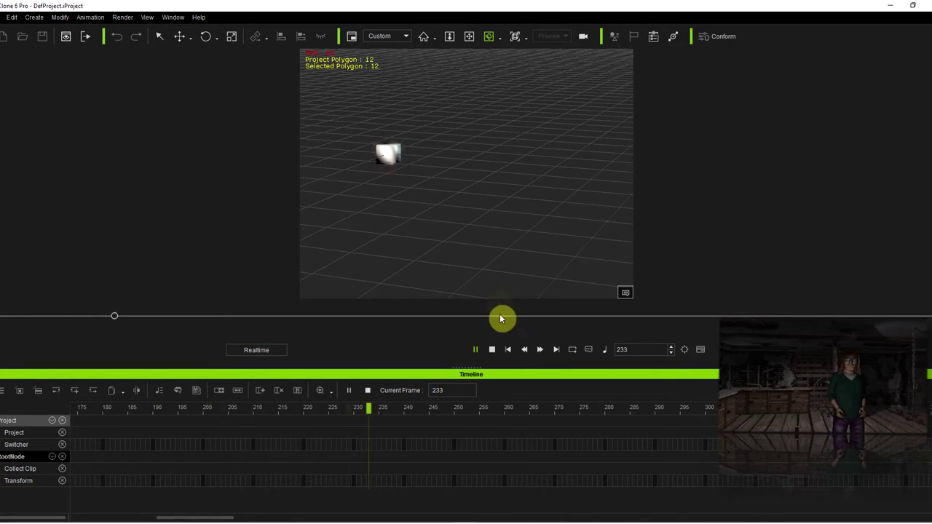
# Step: Pause the cube animation playing in iClone 6 Pro
pyautogui.click(476, 350)
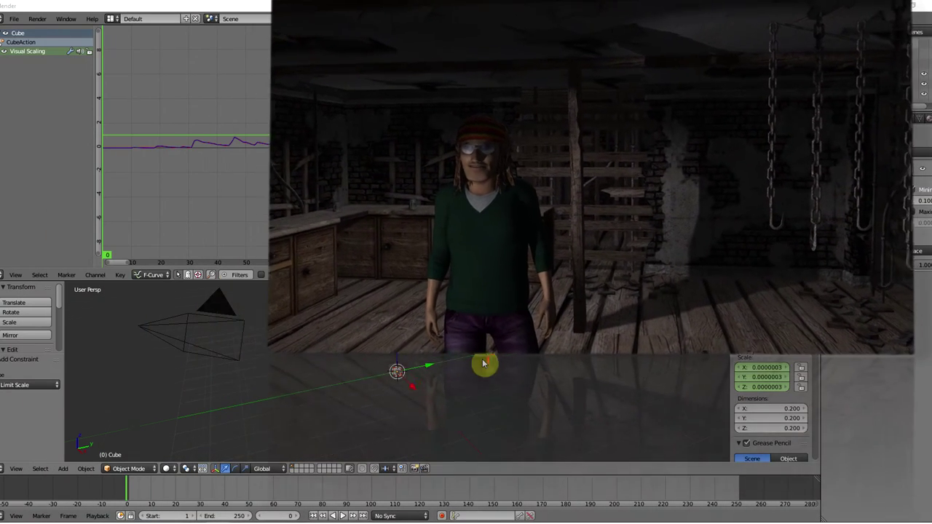
pyautogui.moveTo(473, 340); pyautogui.dragTo(458, 326, button='middle')
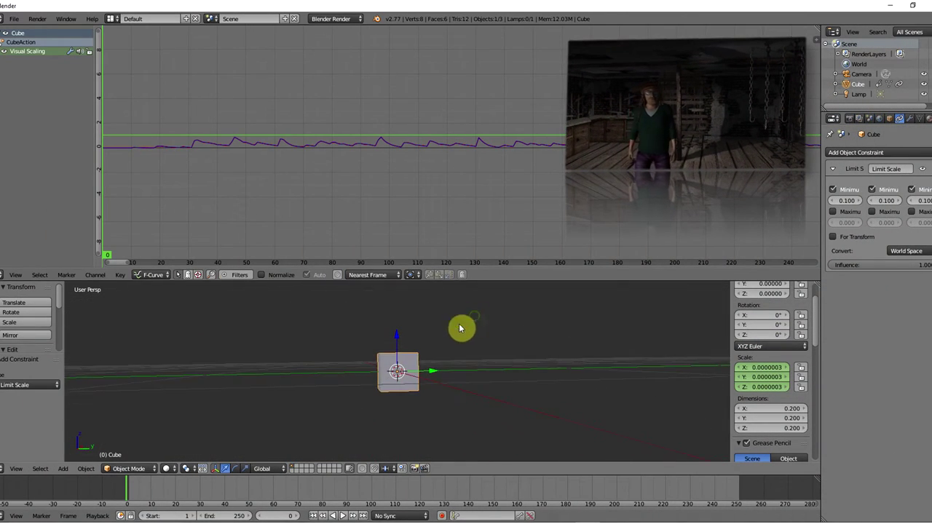
pyautogui.click(337, 516)
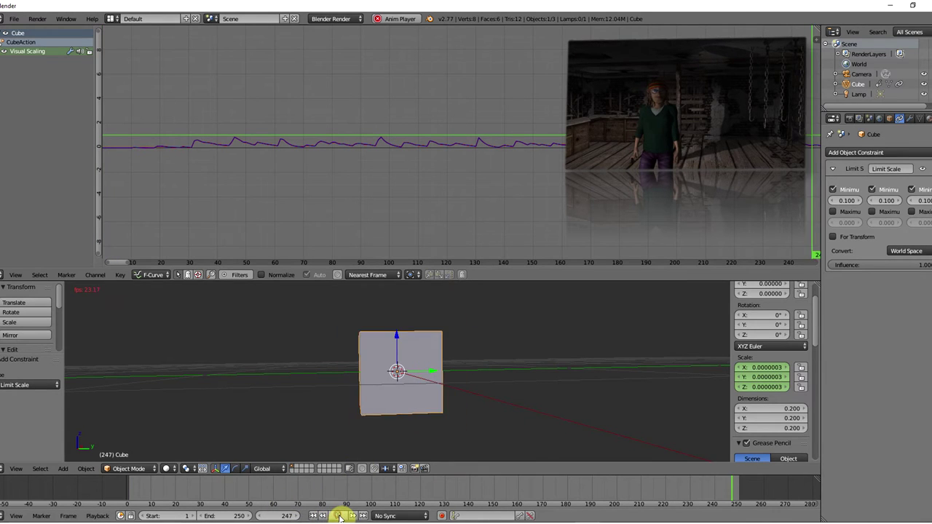
pyautogui.click(342, 517)
pyautogui.click(342, 517)
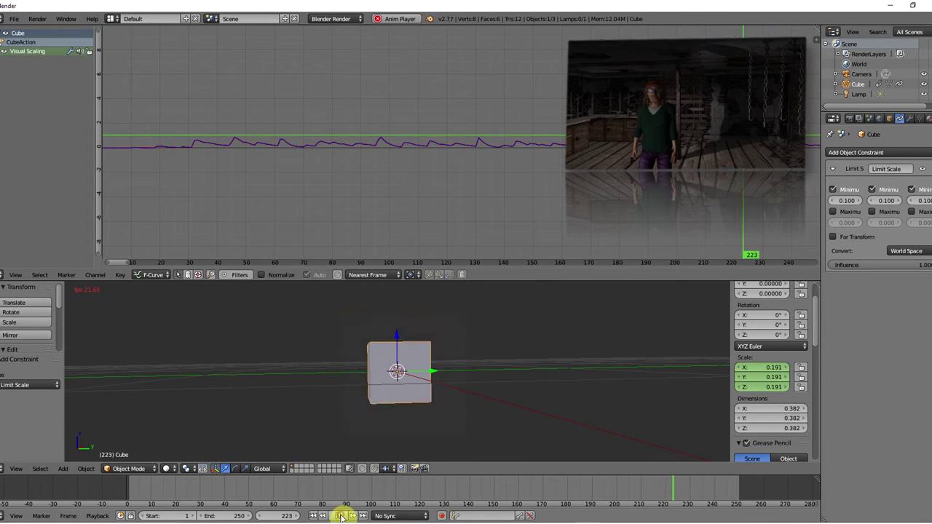
pyautogui.click(342, 517)
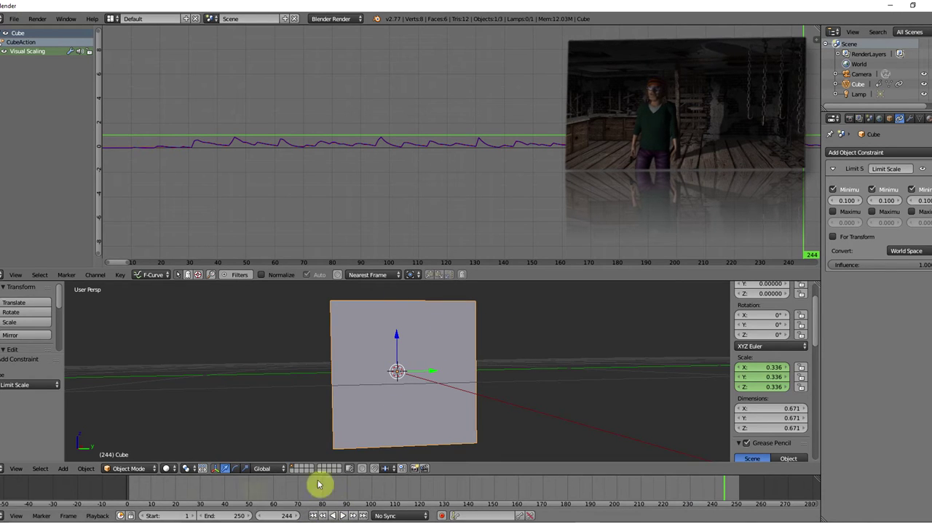
pyautogui.moveTo(152, 110); pyautogui.dragTo(234, 101)
pyautogui.scroll(-10, 520, 354)
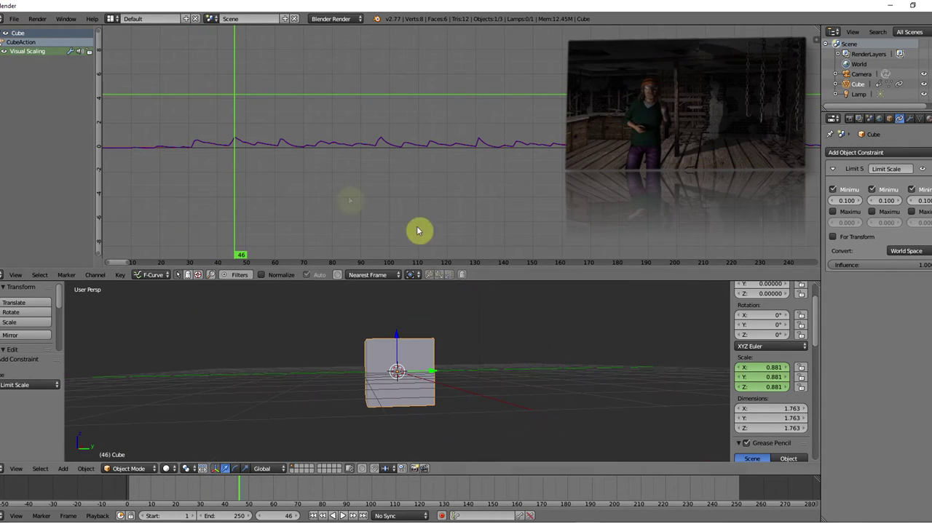
pyautogui.click(235, 104)
pyautogui.hotkey('alt', 'a')
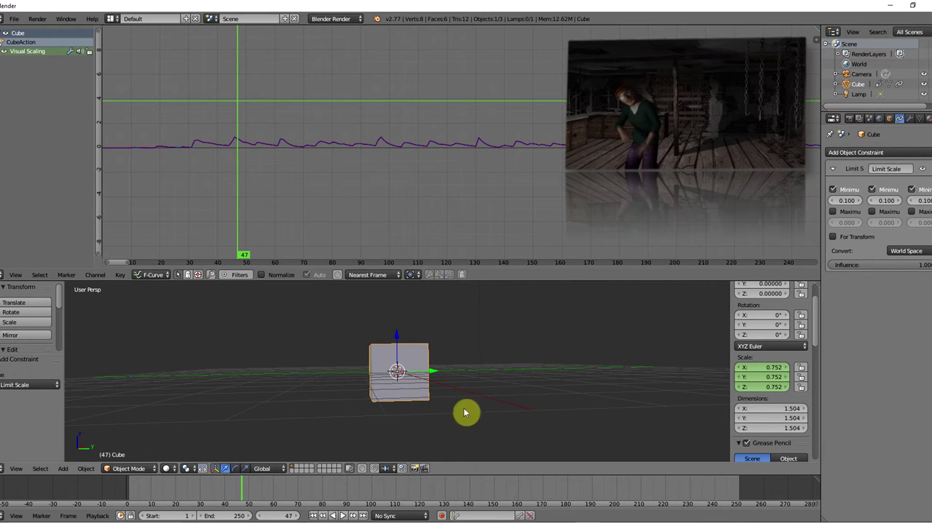
pyautogui.moveTo(466, 410); pyautogui.dragTo(464, 410, button='middle')
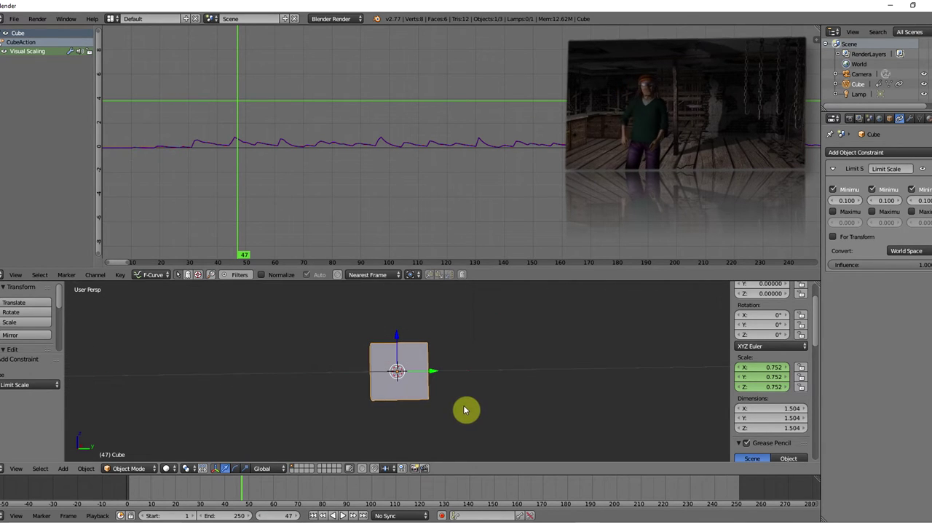
pyautogui.moveTo(238, 201); pyautogui.dragTo(248, 204)
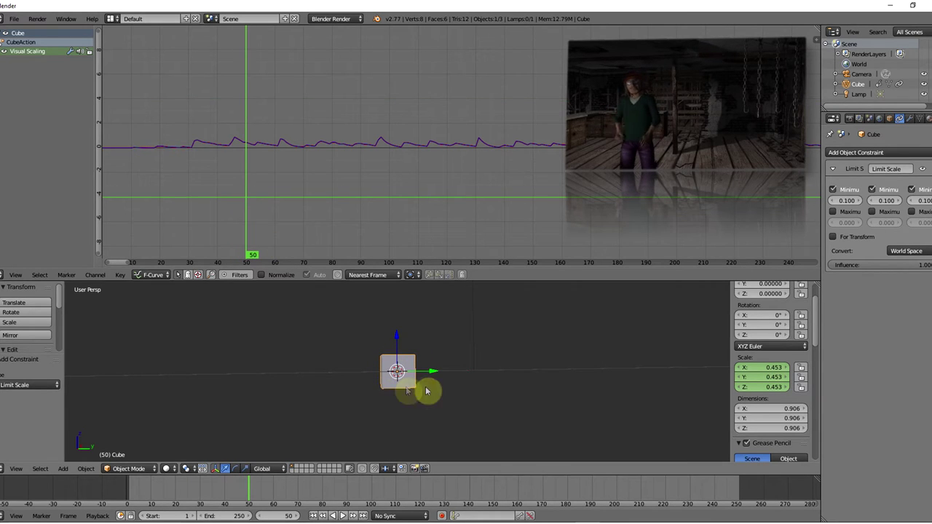
pyautogui.moveTo(245, 195); pyautogui.dragTo(268, 195)
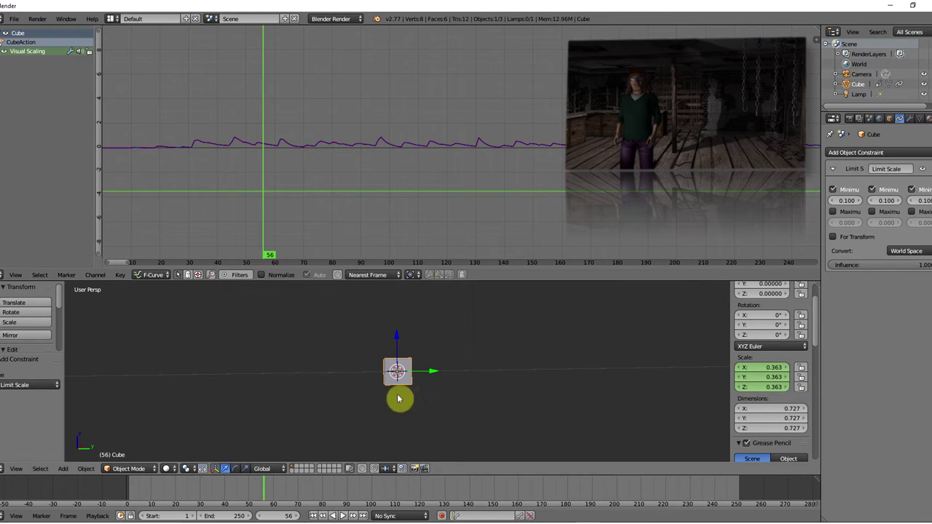
pyautogui.click(264, 176)
pyautogui.moveTo(264, 179); pyautogui.dragTo(302, 180)
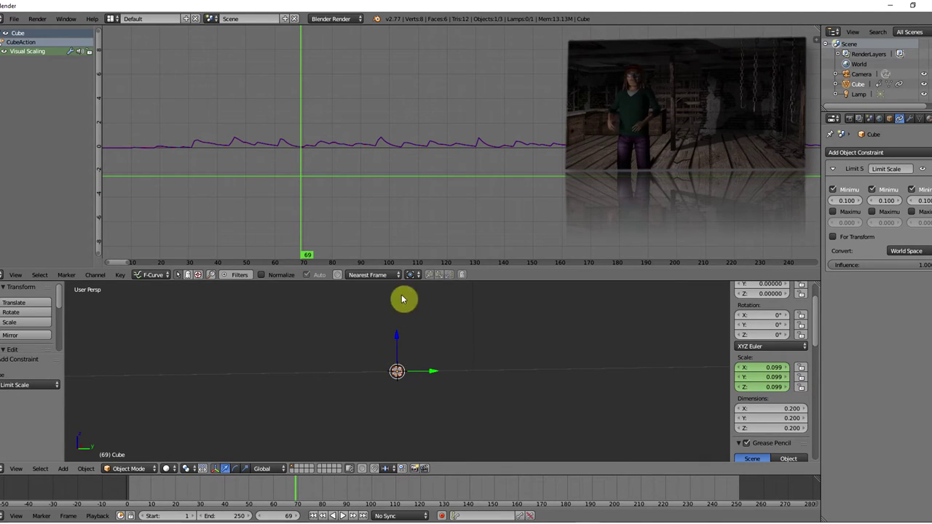
pyautogui.moveTo(305, 202); pyautogui.dragTo(33, 197)
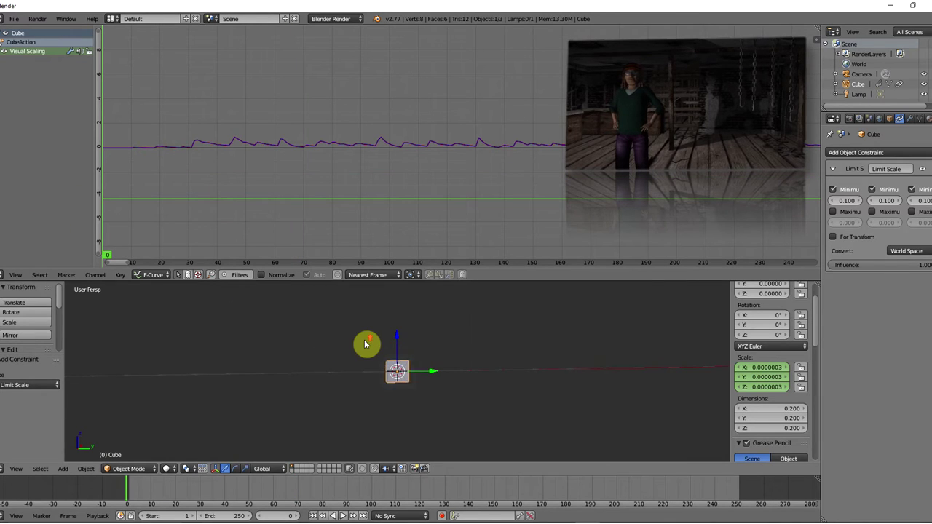
pyautogui.scroll(5, 371, 350)
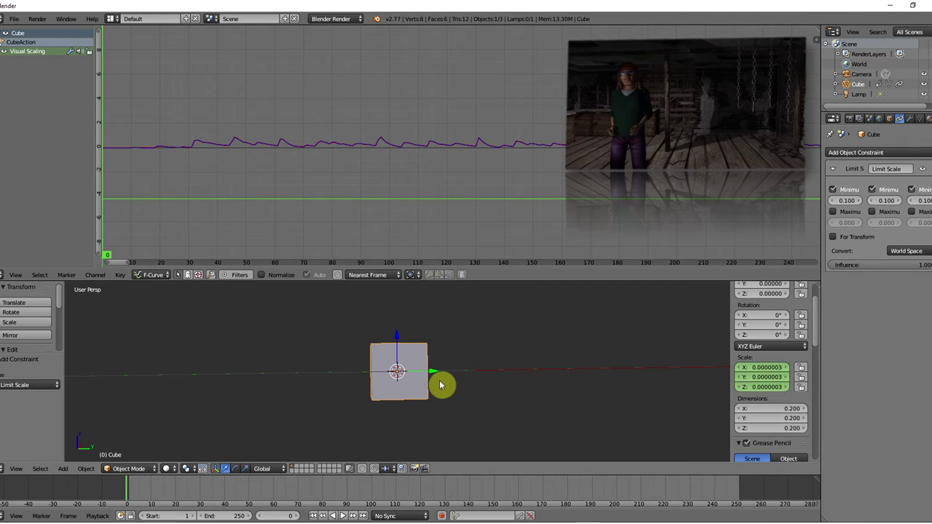
# Step: Inspect the Visual Scaling curves and delete the X Scale channel
pyautogui.click(29, 53)
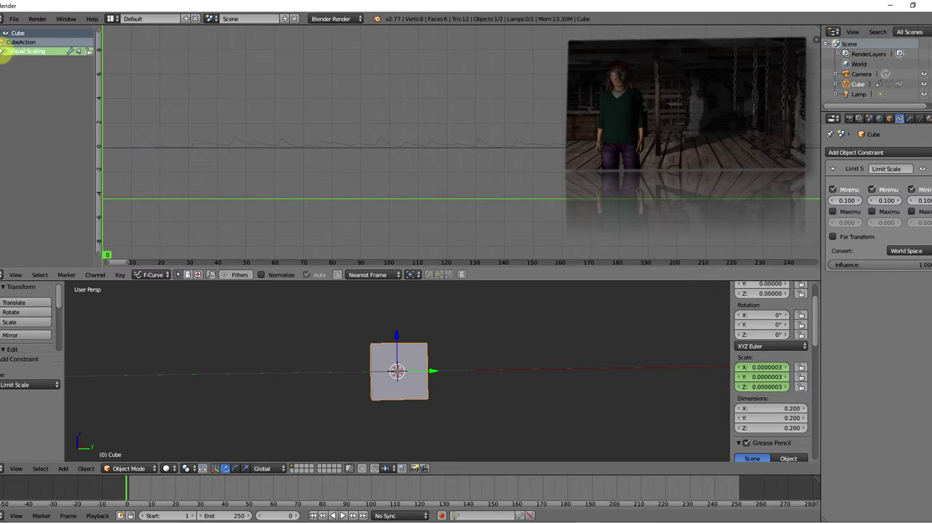
pyautogui.click(16, 61)
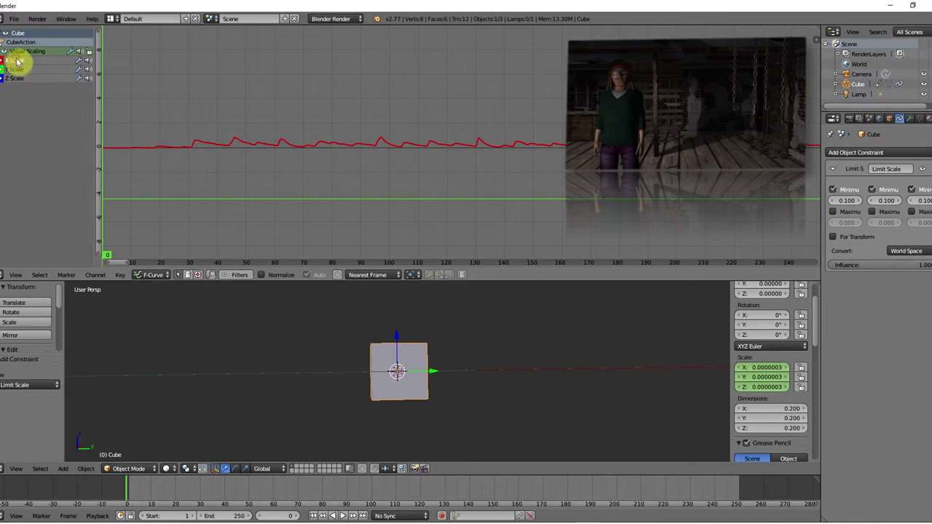
pyautogui.click(20, 70)
pyautogui.click(20, 78)
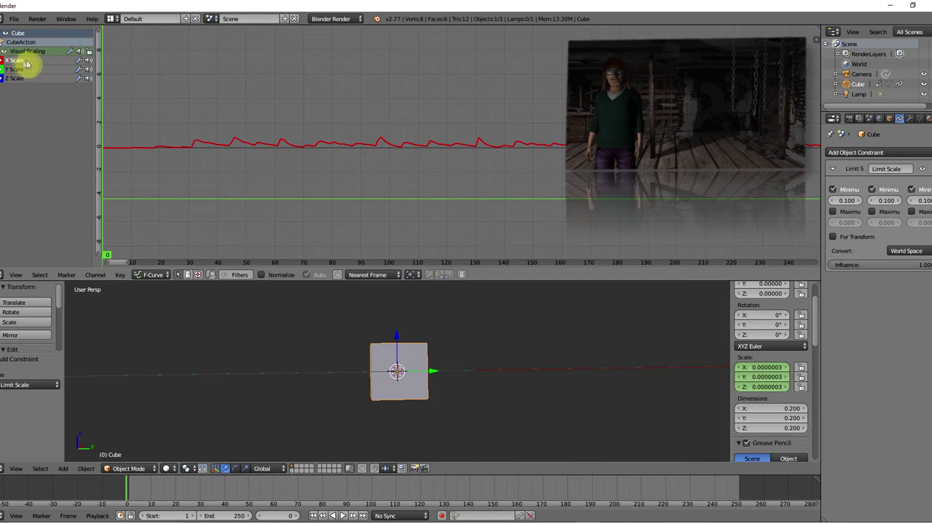
pyautogui.click(98, 276)
pyautogui.click(100, 280)
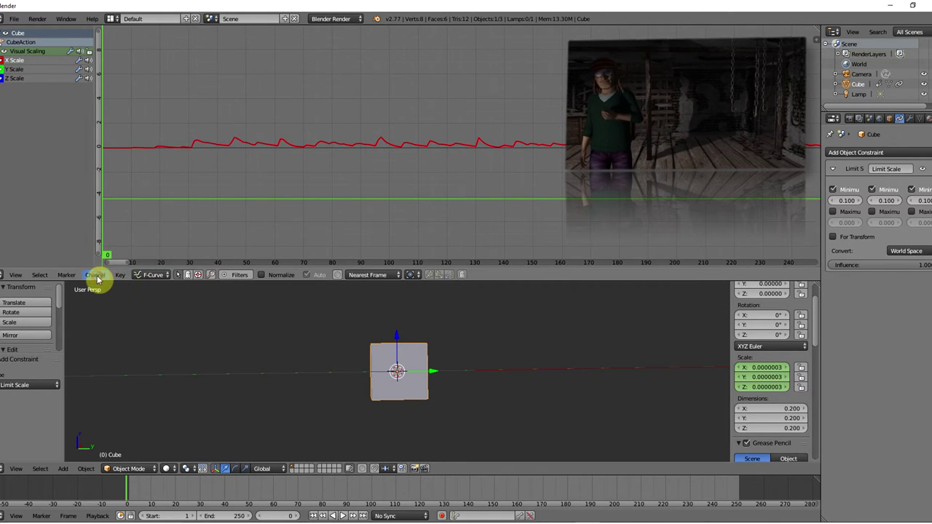
pyautogui.click(100, 279)
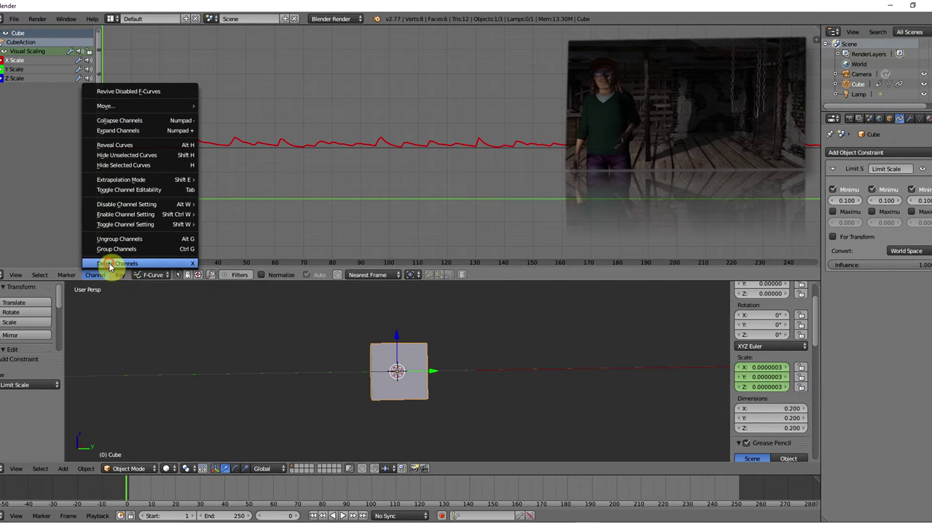
pyautogui.click(110, 266)
# Step: Delete the Y Scale channel and play the Z-only scaling animation
pyautogui.click(25, 62)
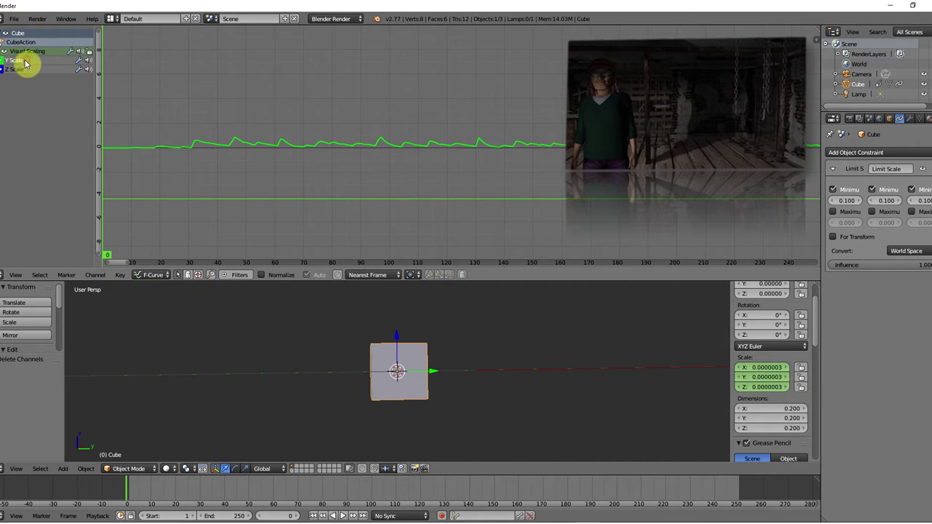
pyautogui.click(93, 277)
pyautogui.click(109, 264)
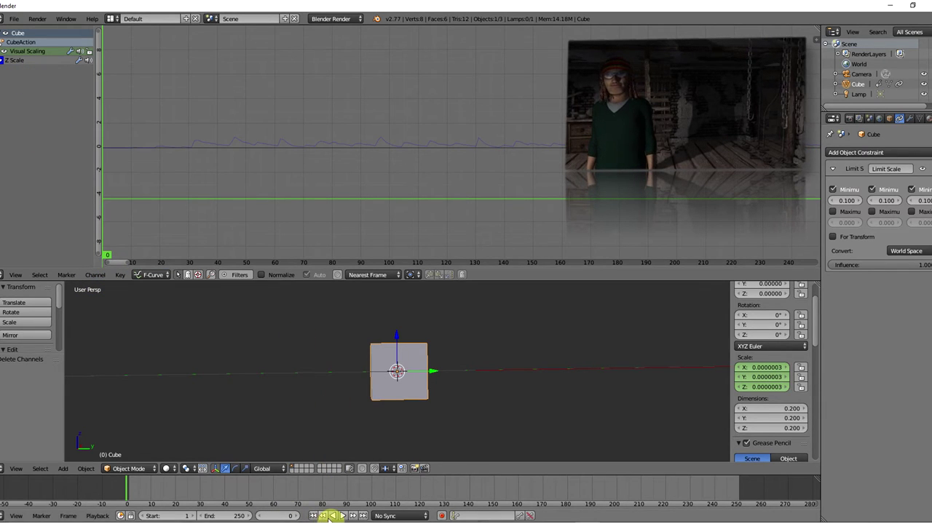
pyautogui.click(342, 518)
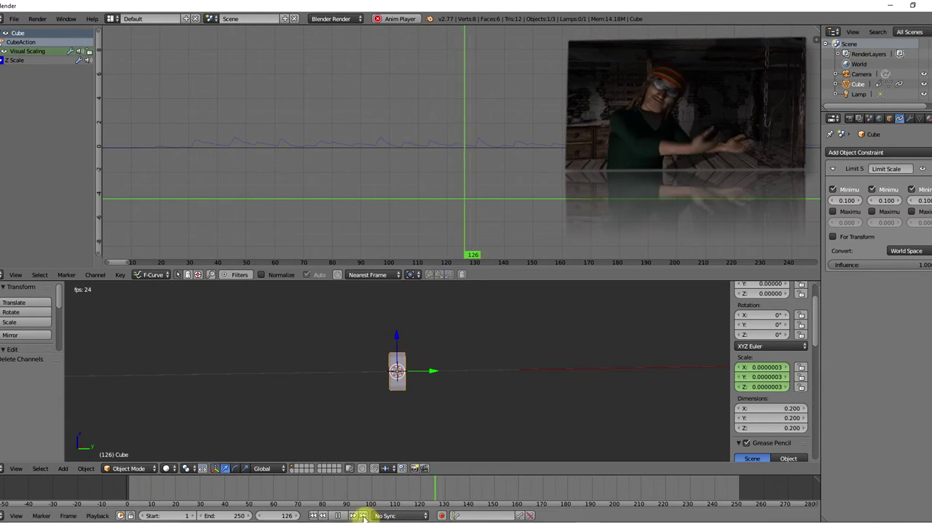
# Step: Stop the timeline playback and jump back to frame 1
pyautogui.click(340, 516)
pyautogui.click(313, 516)
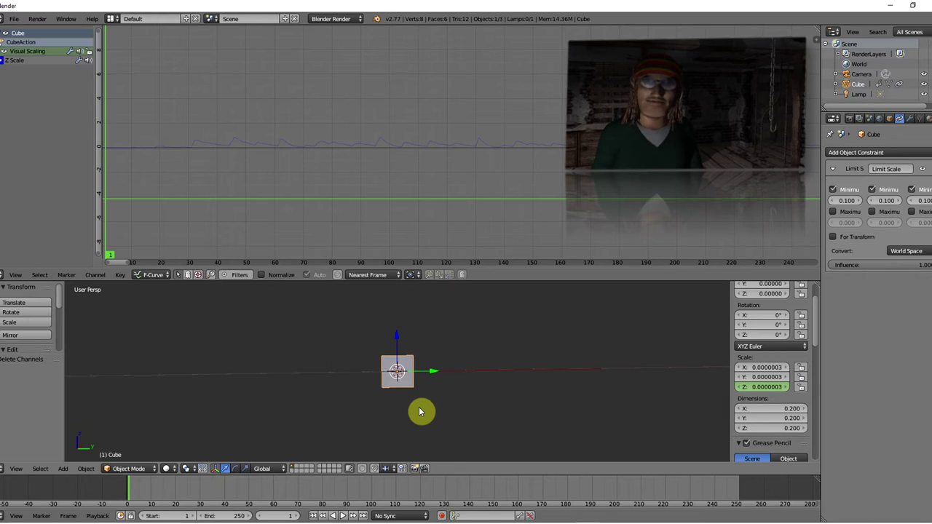
pyautogui.scroll(4, 442, 396)
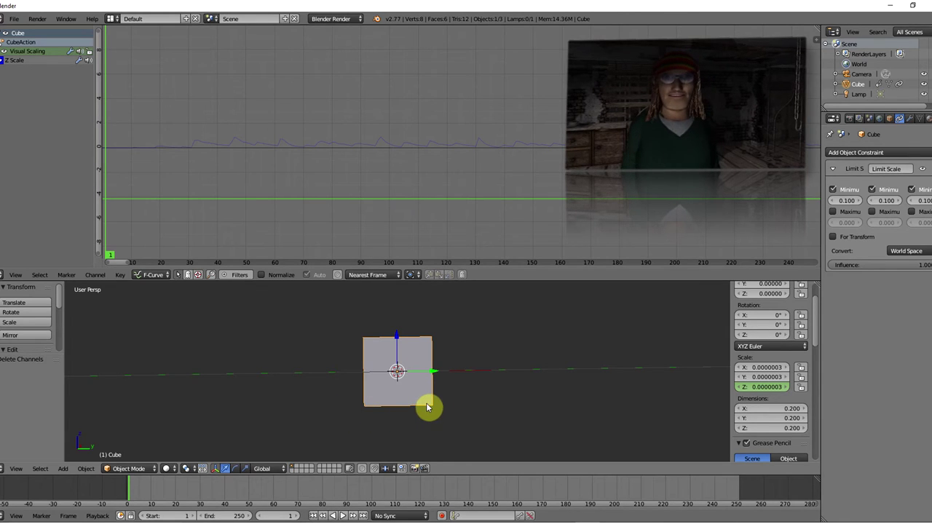
# Step: Tick Limit Scale Minimum X and Minimum Y at 0.100, keeping Z location at 0
pyautogui.scroll(2, 816, 314)
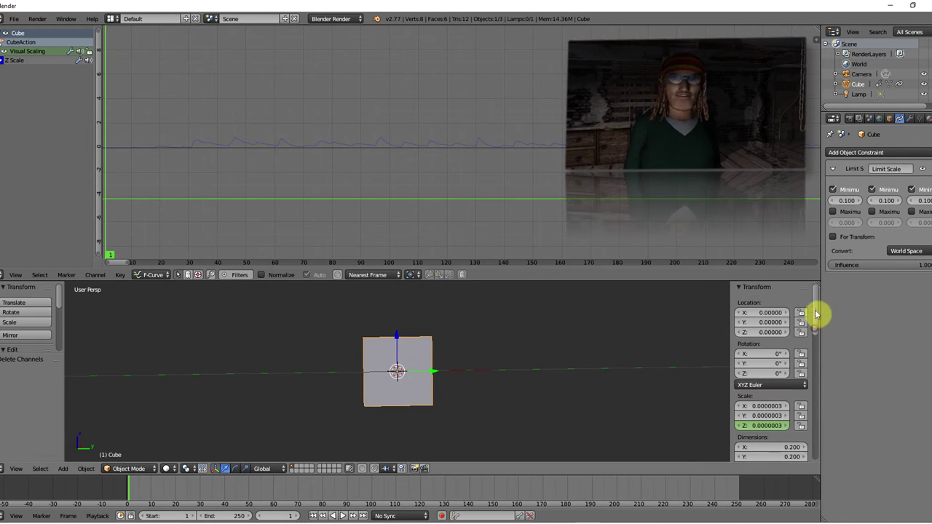
pyautogui.click(755, 331)
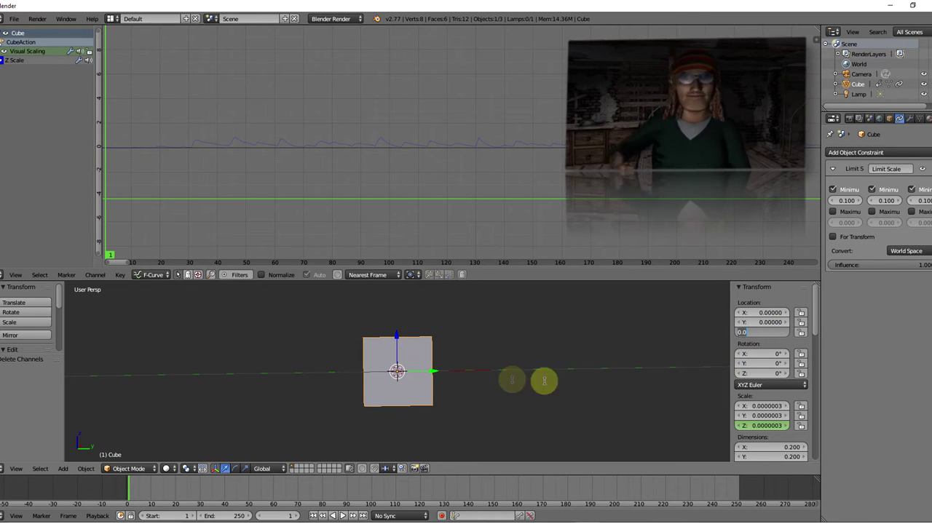
pyautogui.click(742, 343)
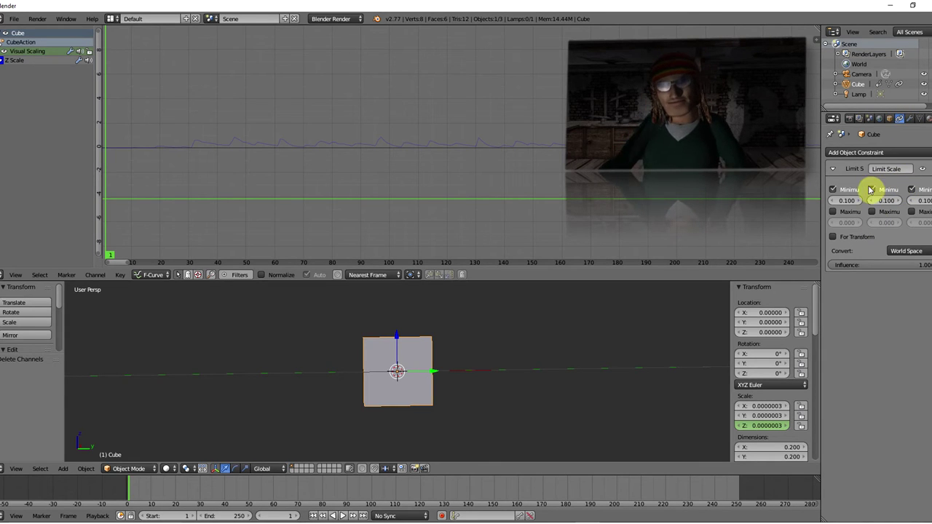
pyautogui.click(833, 189)
pyautogui.click(872, 190)
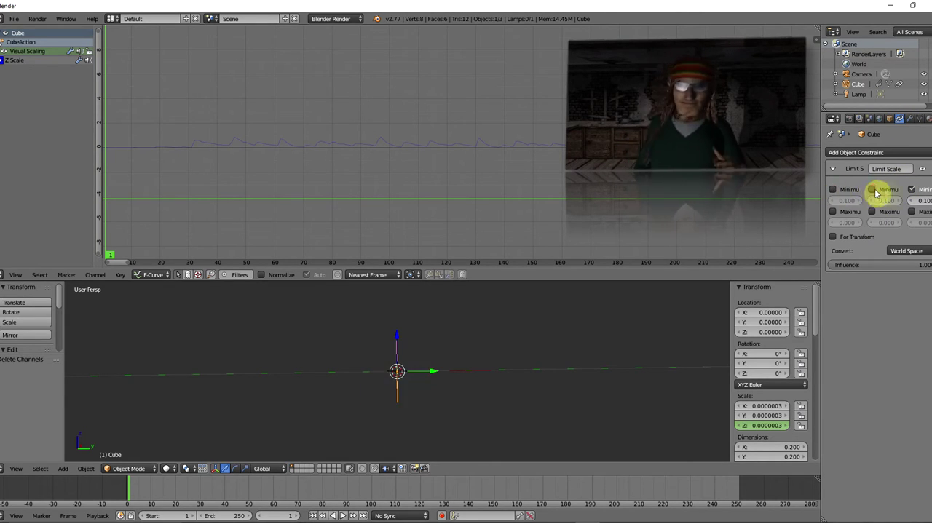
pyautogui.click(913, 190)
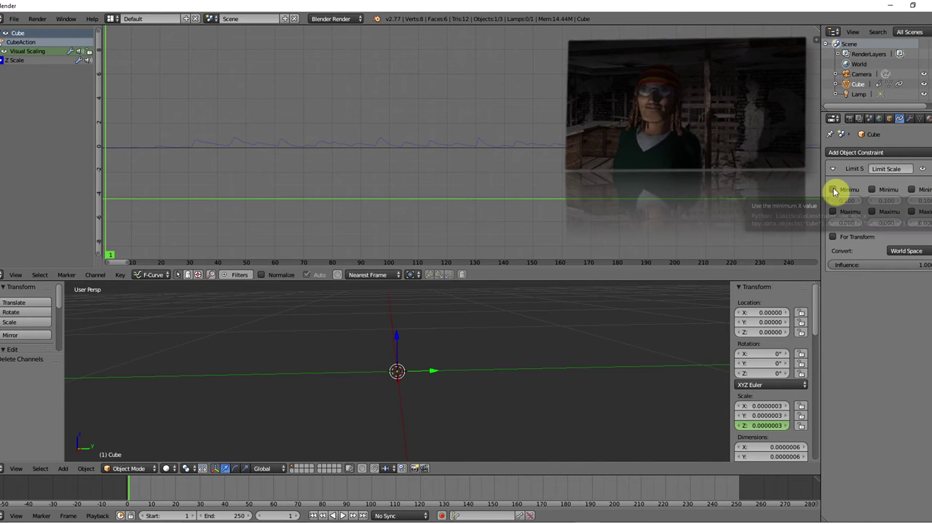
pyautogui.click(833, 191)
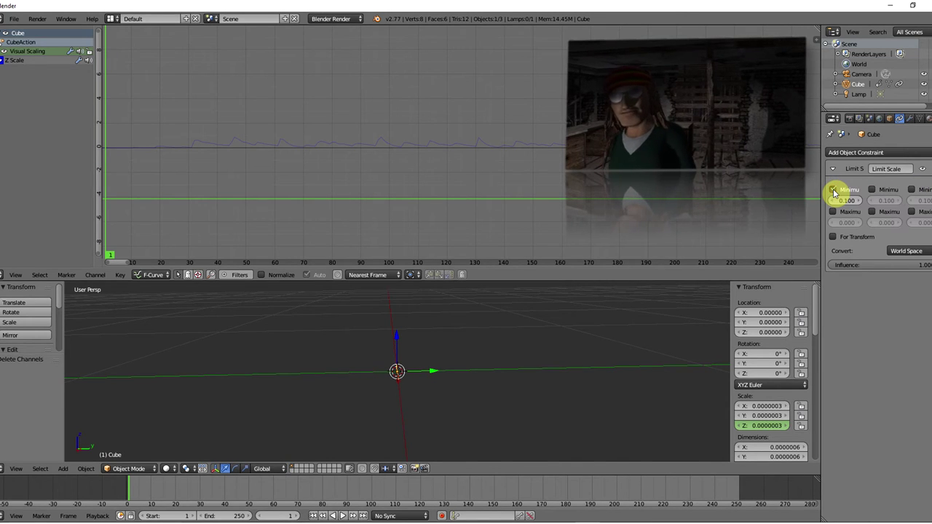
pyautogui.click(873, 190)
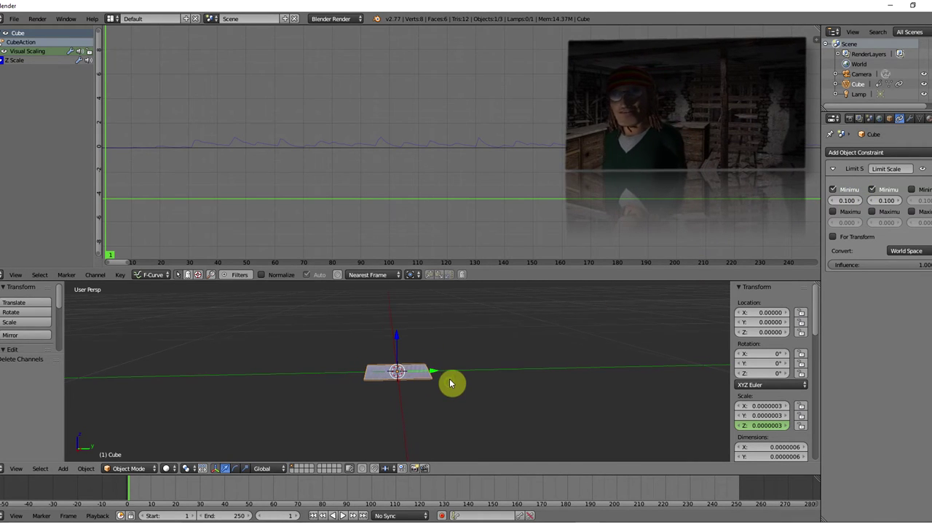
pyautogui.moveTo(449, 384); pyautogui.dragTo(578, 382, button='middle')
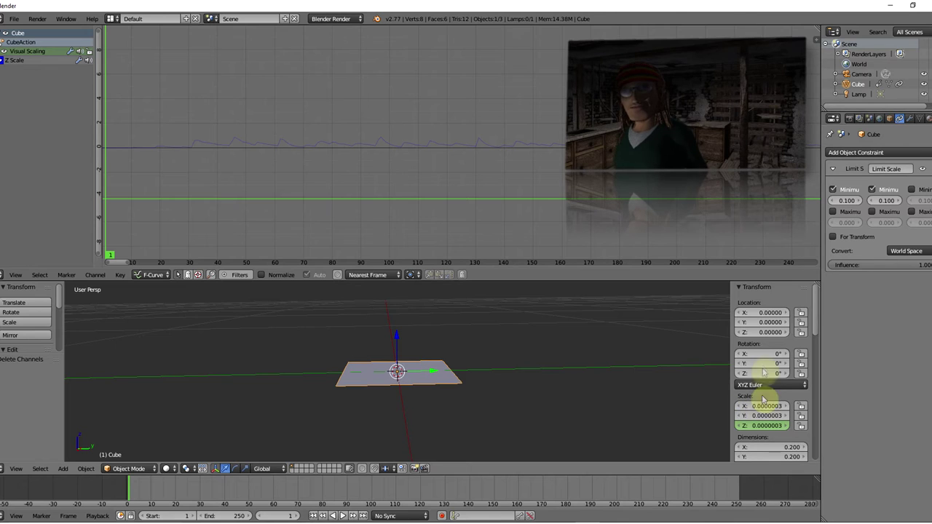
# Step: Add a single driver to the cube's Location Z field in the N panel
pyautogui.click(771, 332)
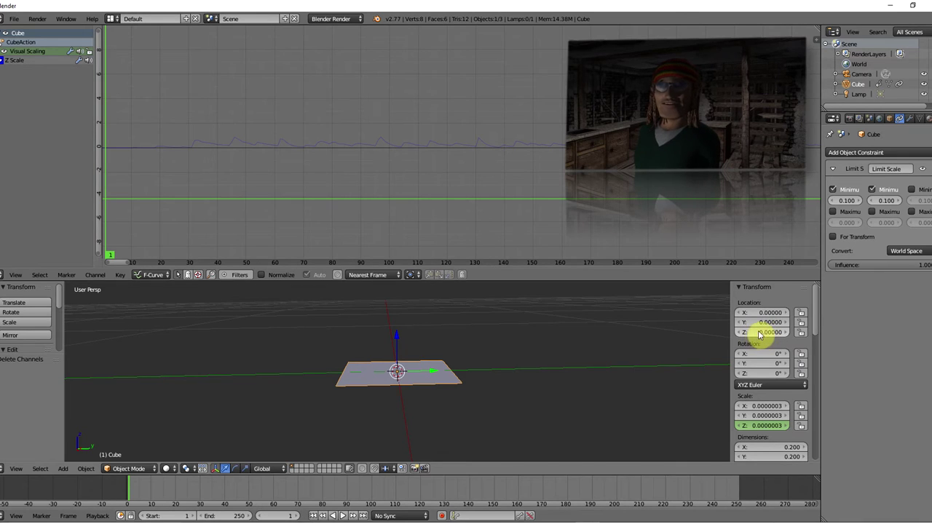
pyautogui.rightClick(768, 334)
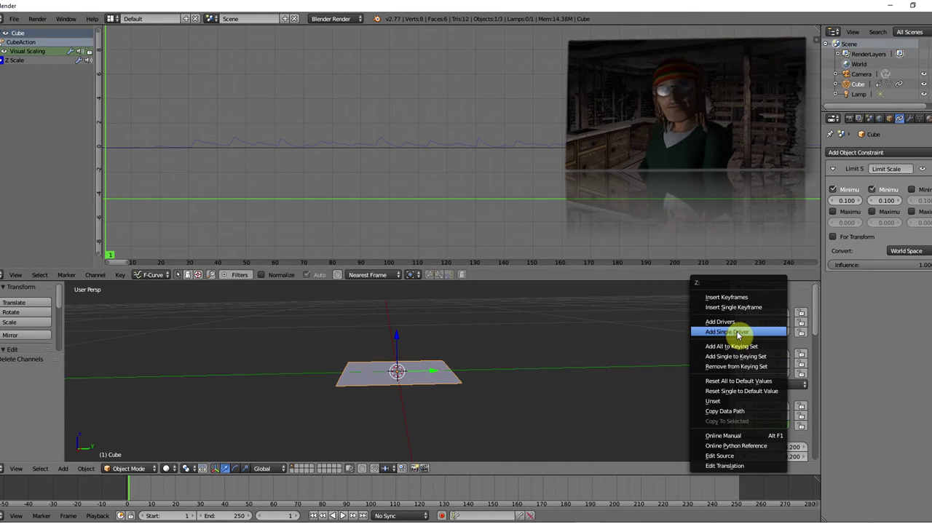
pyautogui.click(739, 332)
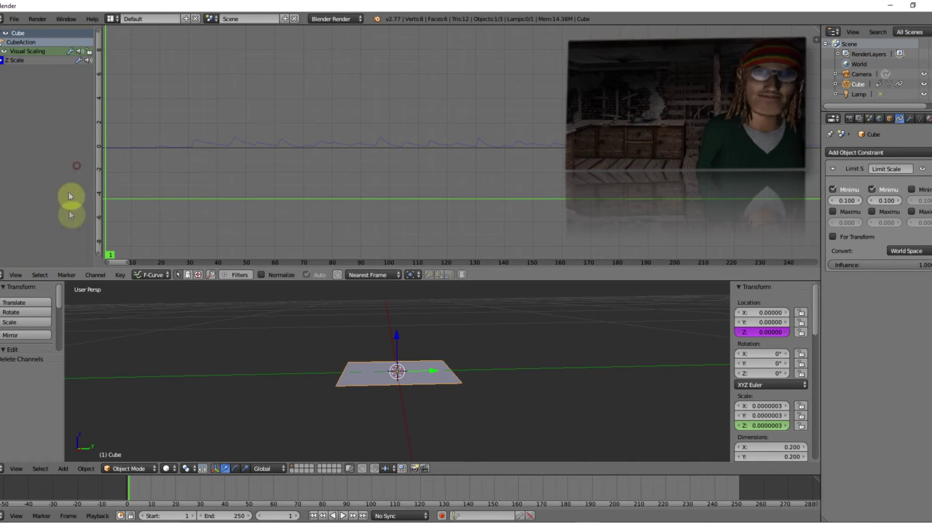
pyautogui.click(154, 277)
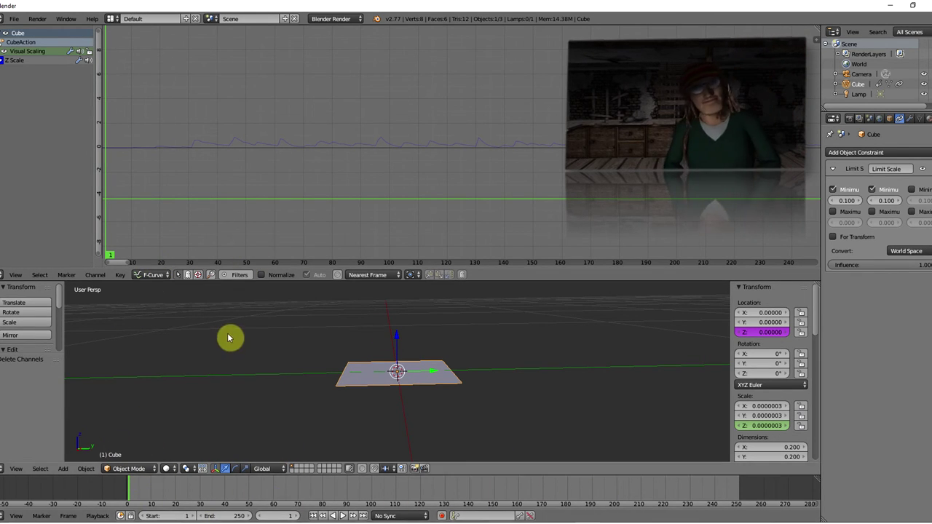
# Step: Switch the Graph Editor to Drivers mode and show the driver properties panel
pyautogui.click(154, 276)
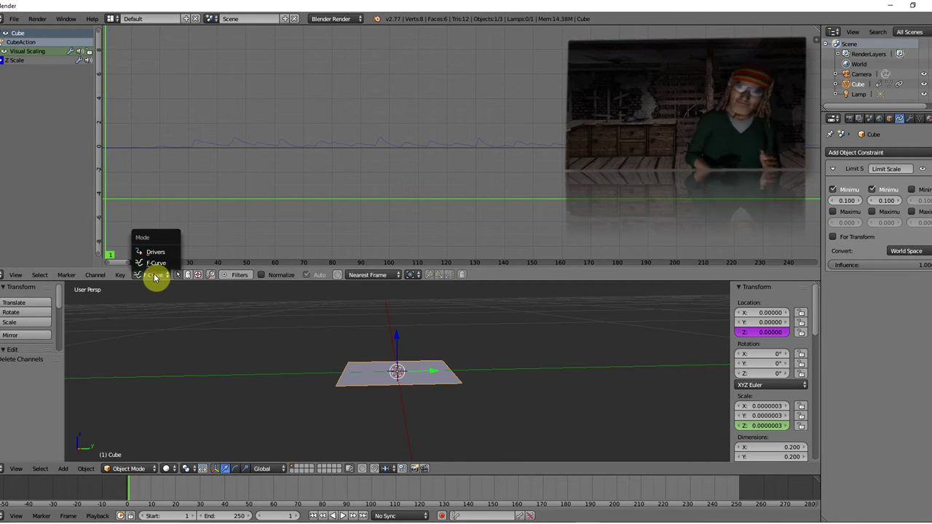
pyautogui.click(159, 253)
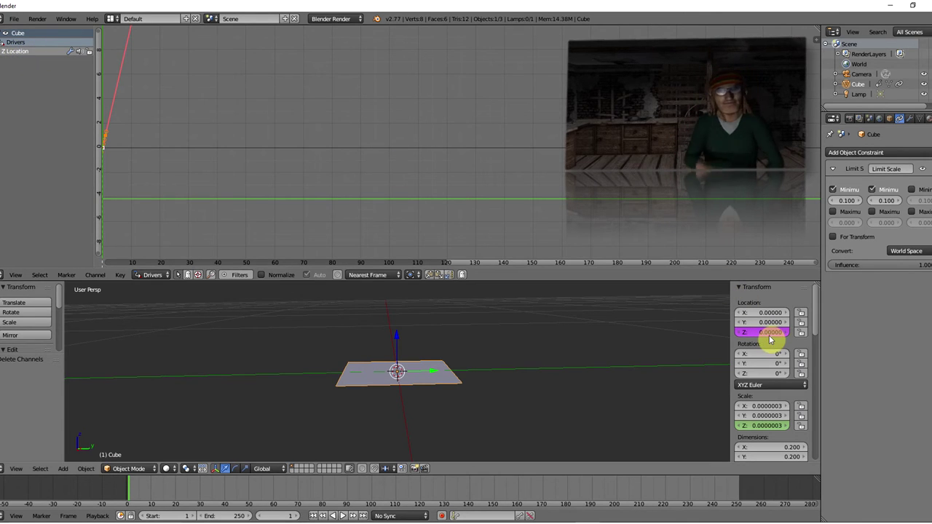
pyautogui.click(32, 53)
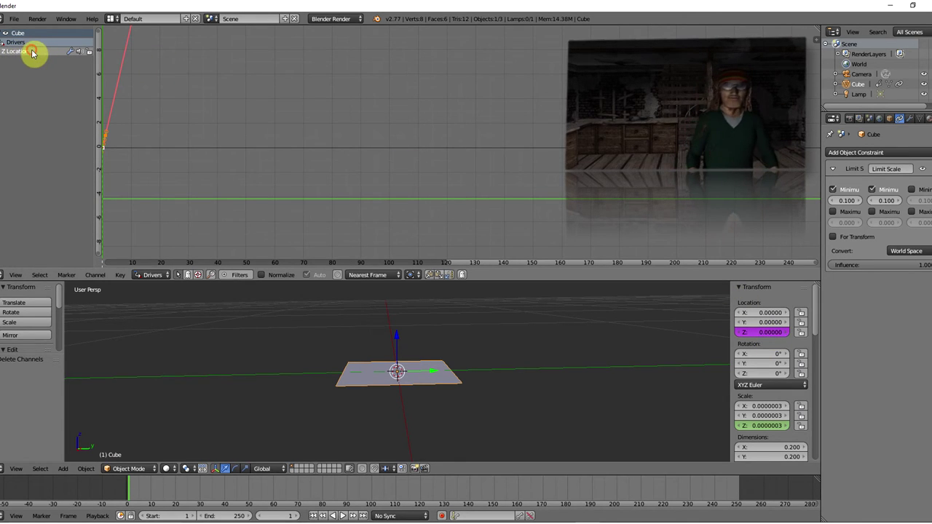
pyautogui.click(816, 36)
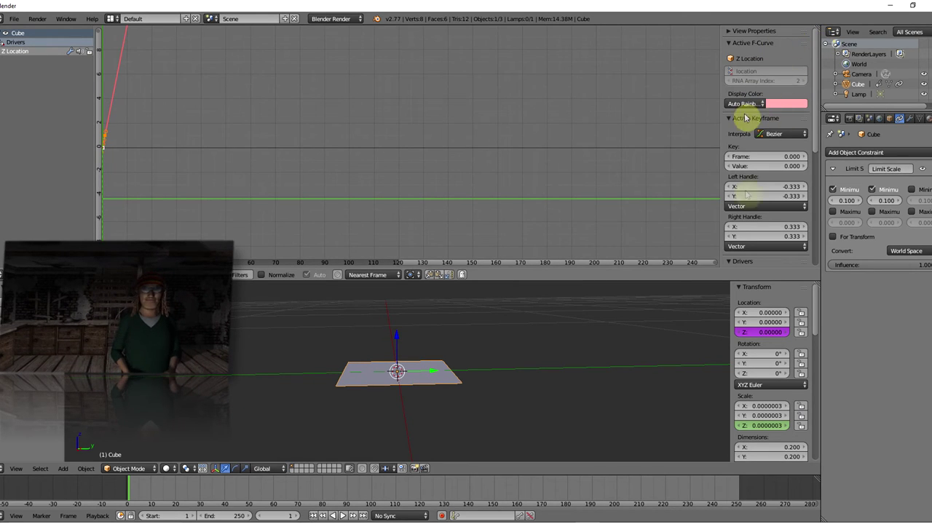
pyautogui.scroll(-3, 820, 80)
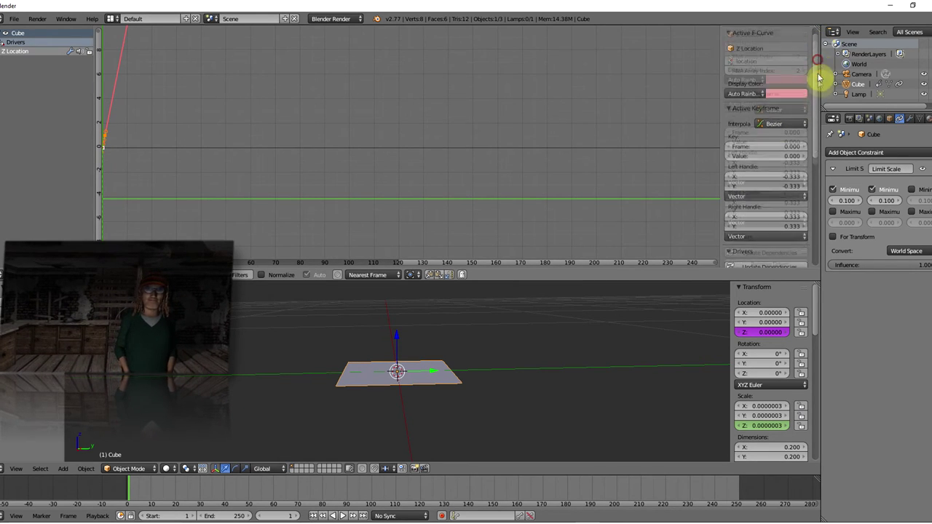
pyautogui.scroll(-4, 816, 120)
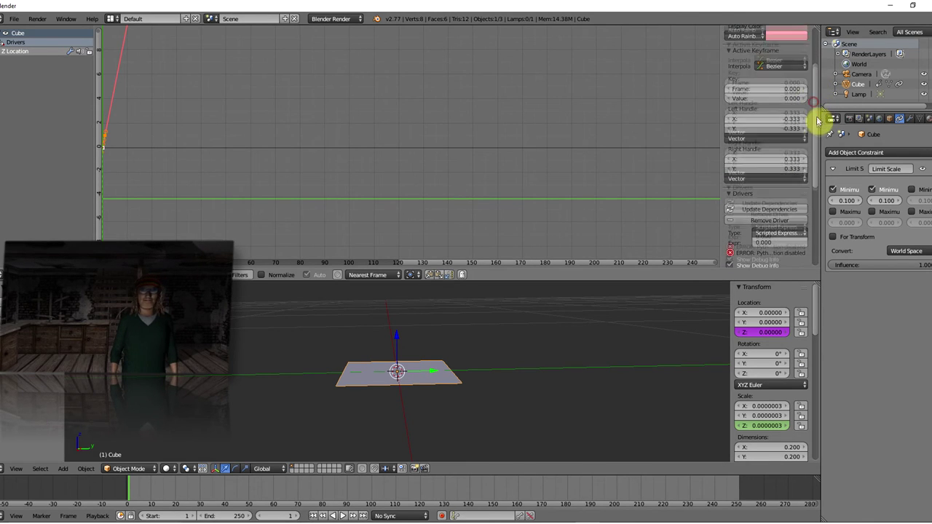
pyautogui.scroll(-3, 812, 145)
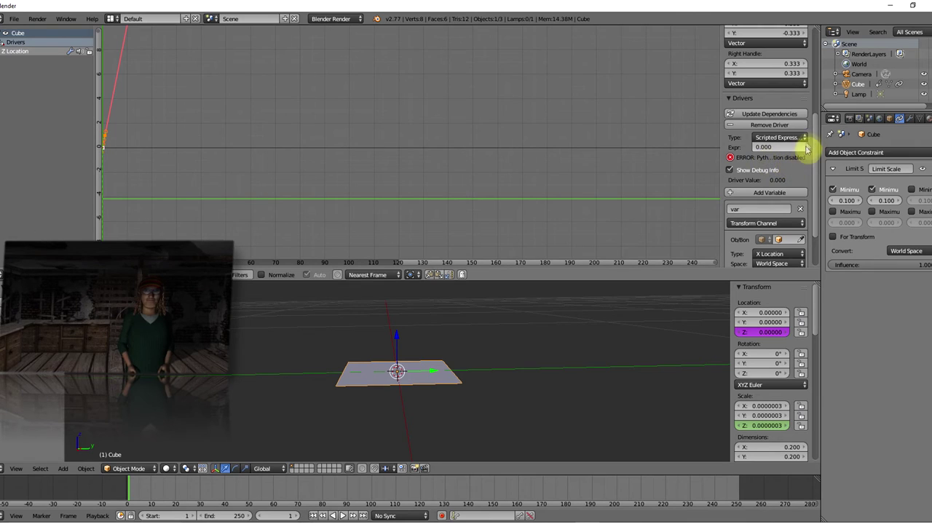
pyautogui.moveTo(814, 129); pyautogui.dragTo(814, 161)
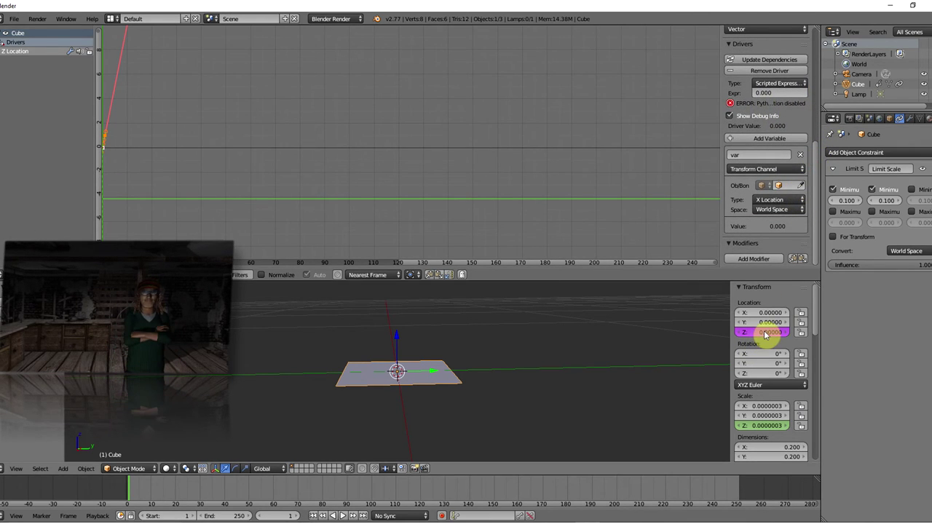
# Step: Set the driver variable to read the Cube's Z Scale in World Space
pyautogui.click(795, 185)
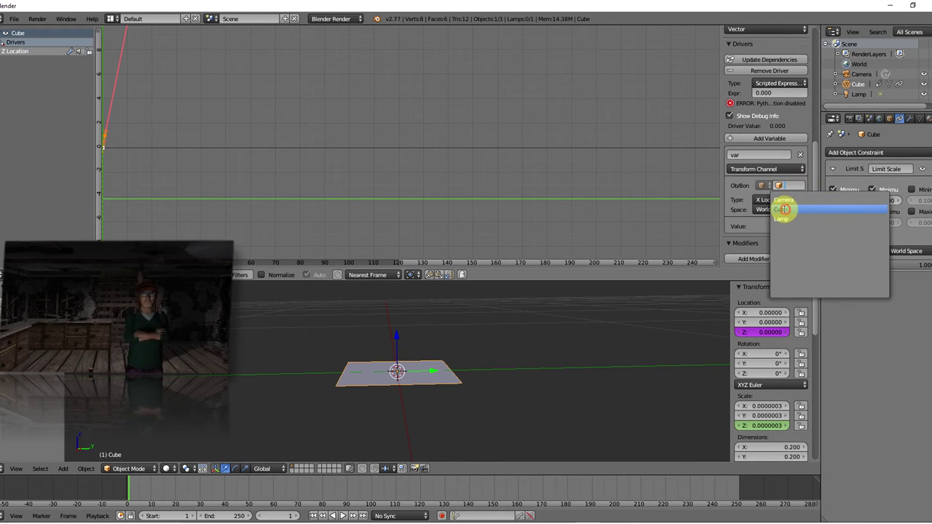
pyautogui.click(784, 203)
pyautogui.click(778, 201)
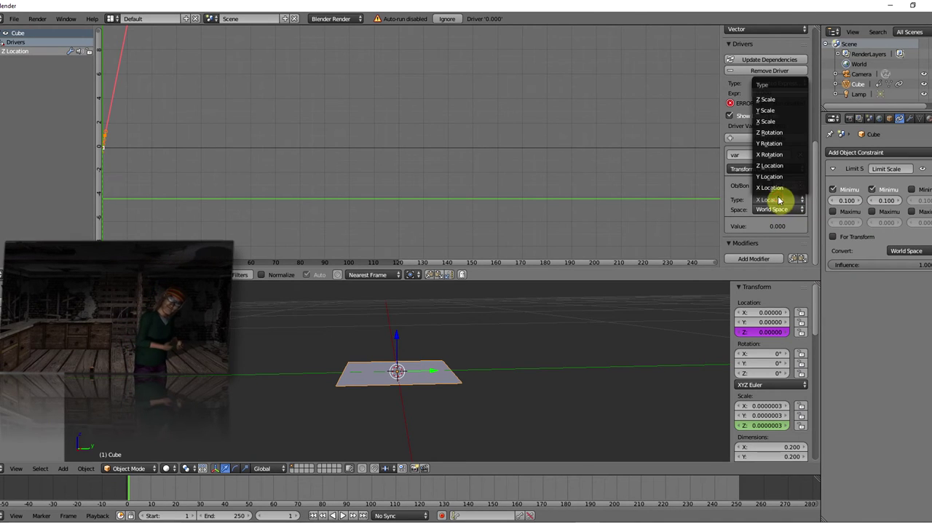
pyautogui.click(771, 99)
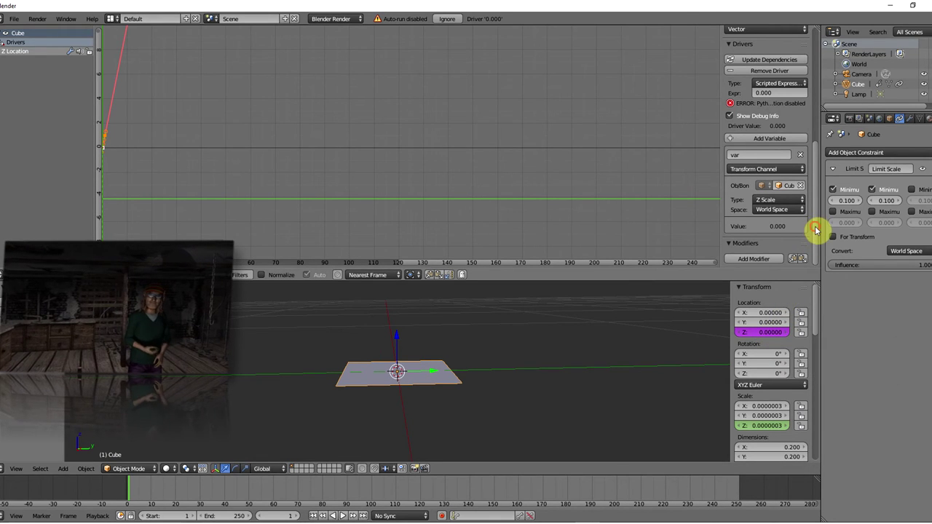
pyautogui.scroll(2, 814, 225)
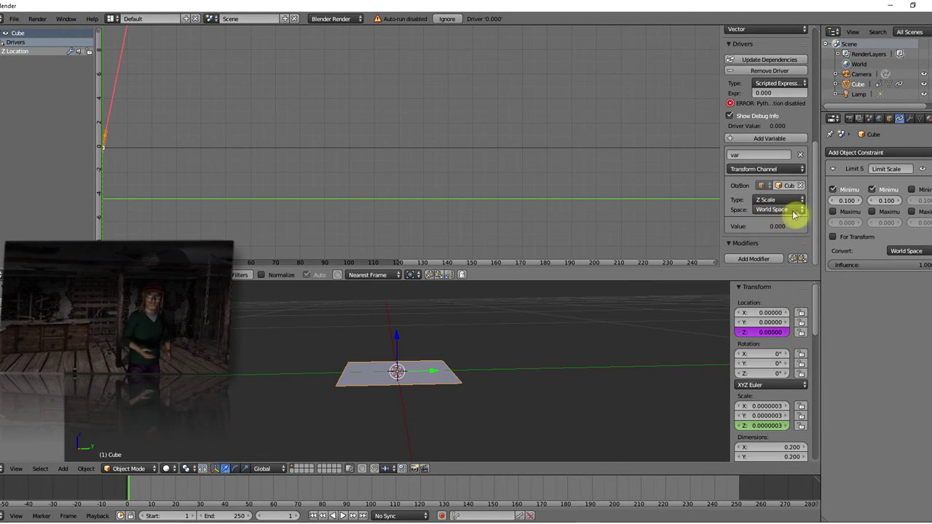
pyautogui.scroll(-1, 815, 209)
pyautogui.moveTo(815, 210); pyautogui.dragTo(817, 177)
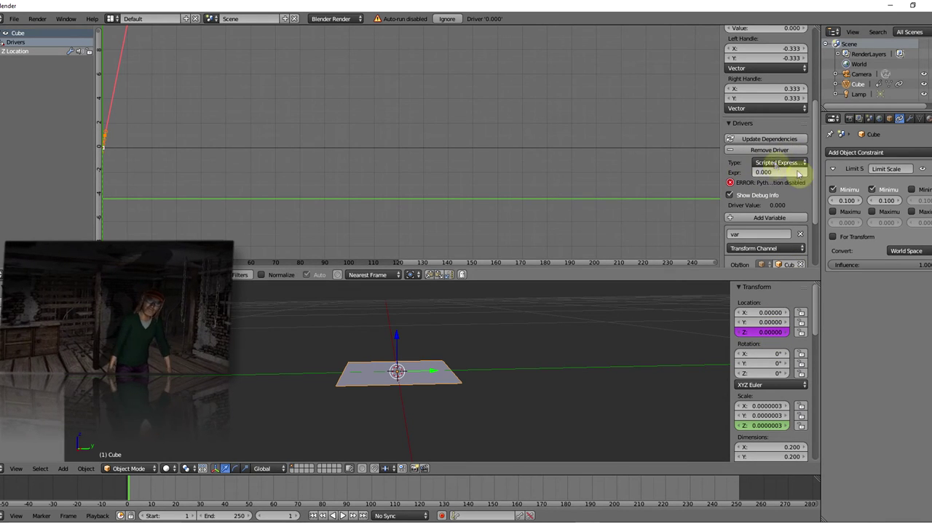
# Step: Change the Z Location driver type from Scripted Expression to Averaged Value
pyautogui.click(776, 163)
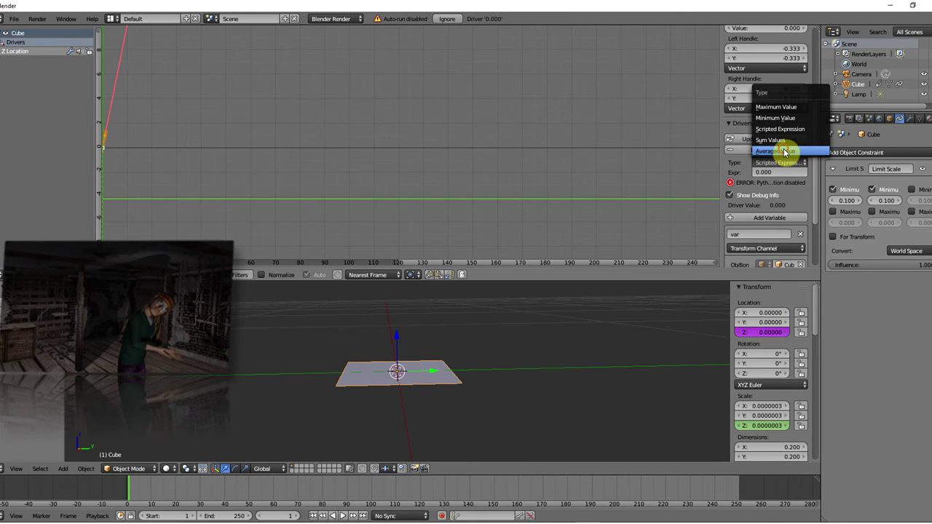
pyautogui.click(784, 151)
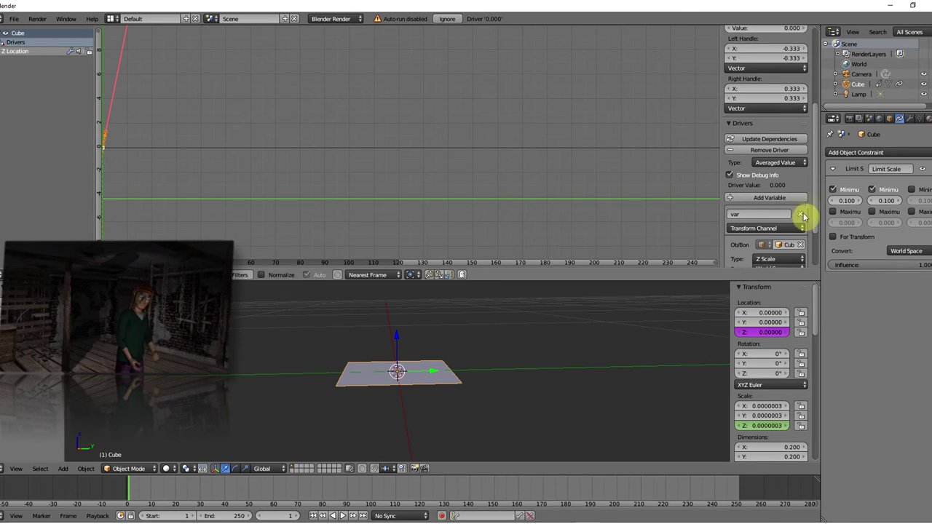
pyautogui.scroll(-3, 799, 226)
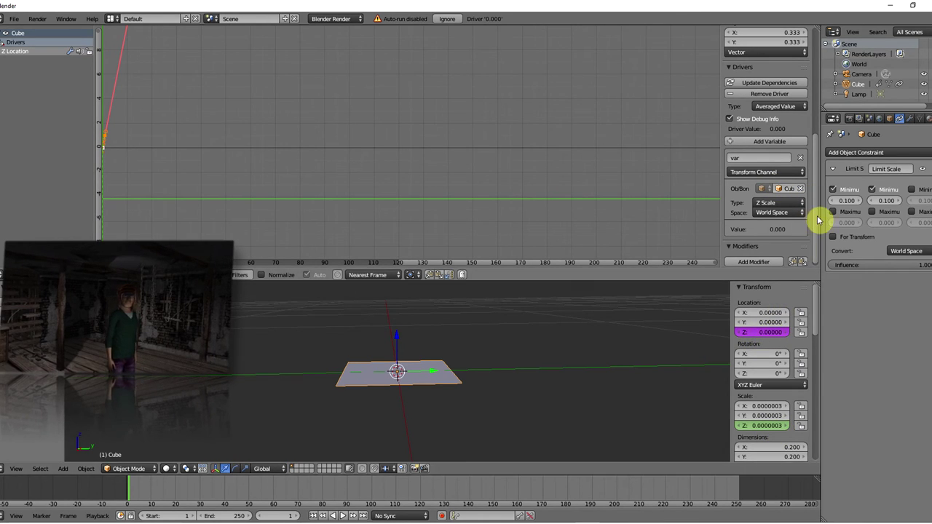
pyautogui.scroll(3, 817, 196)
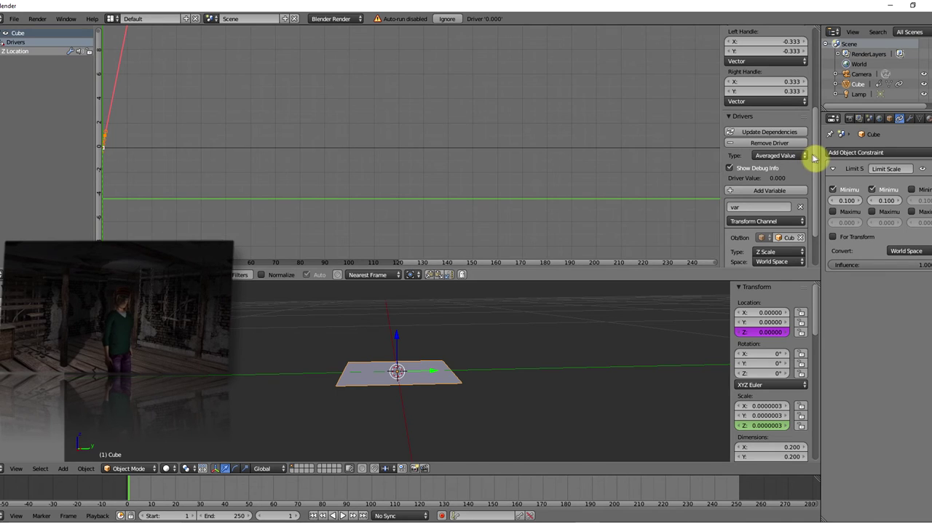
pyautogui.click(808, 157)
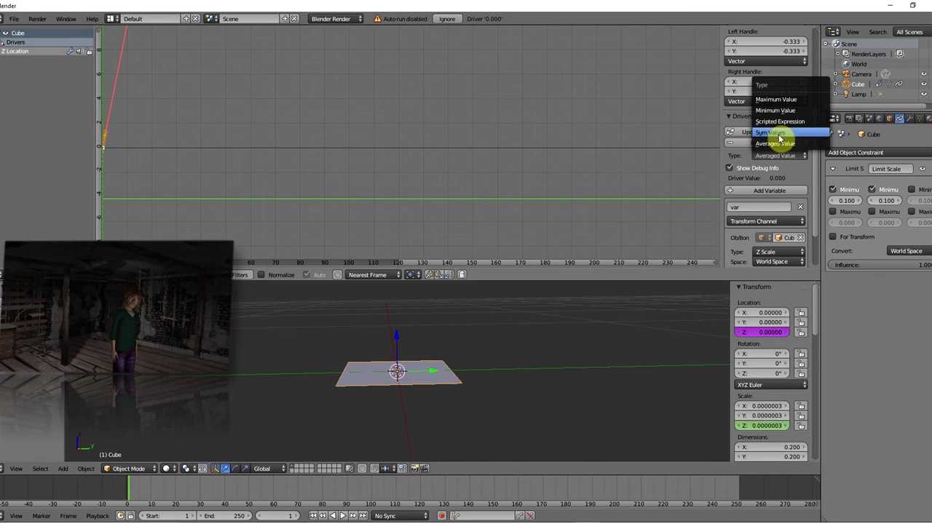
pyautogui.click(791, 155)
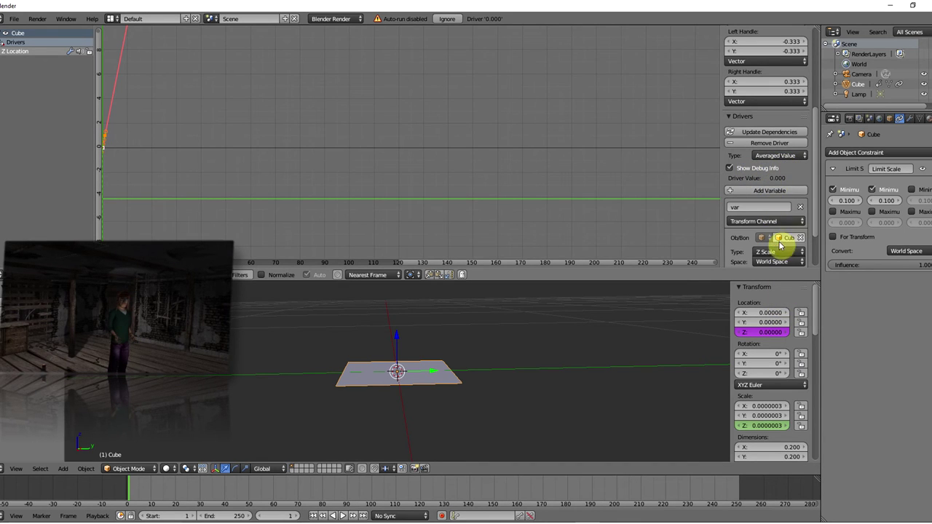
pyautogui.scroll(-1, 815, 150)
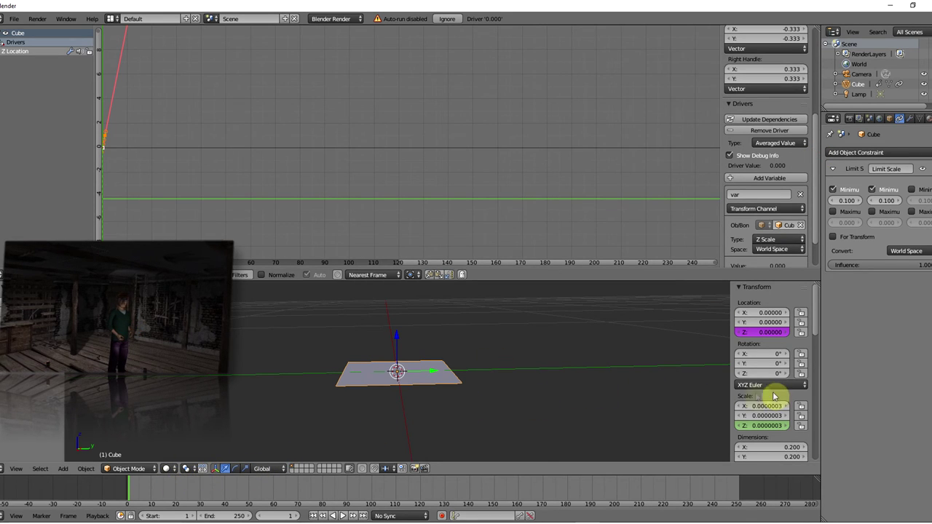
# Step: Play the animation to test the driver, then return to the first frame
pyautogui.click(342, 516)
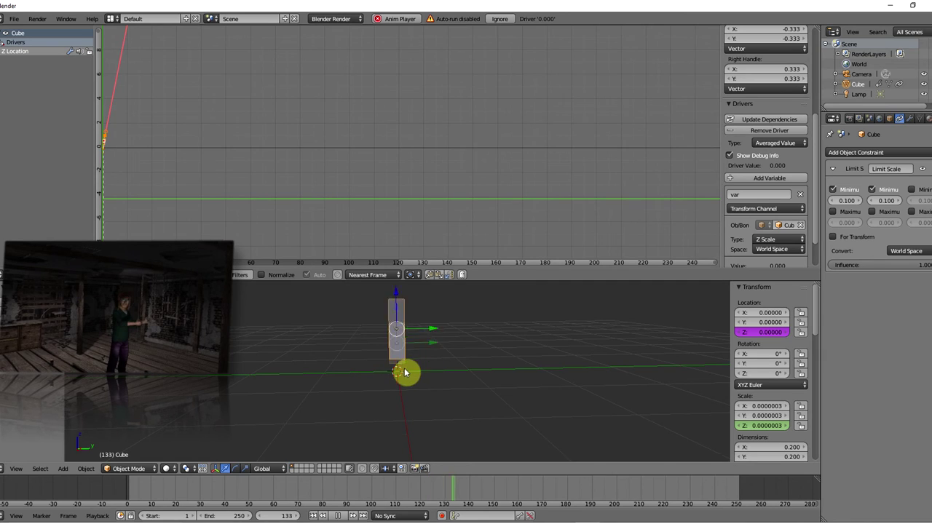
pyautogui.click(335, 516)
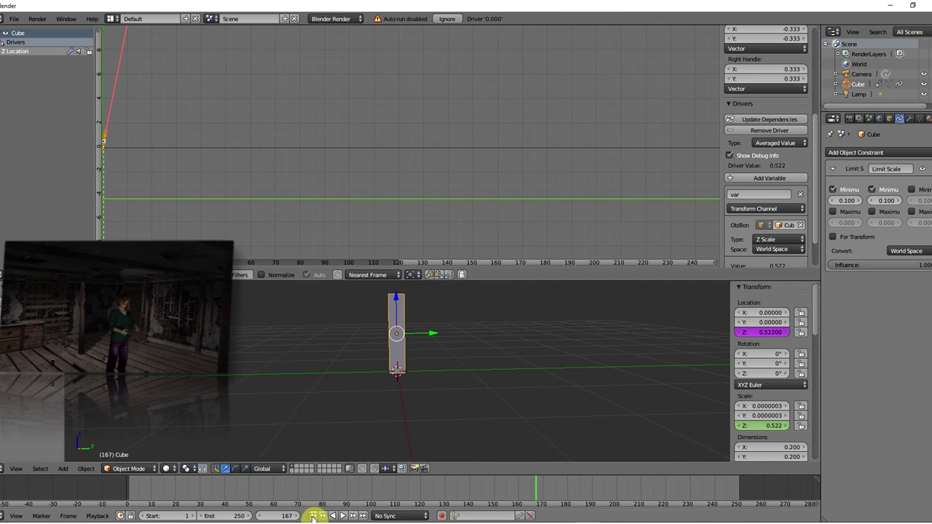
pyautogui.click(313, 515)
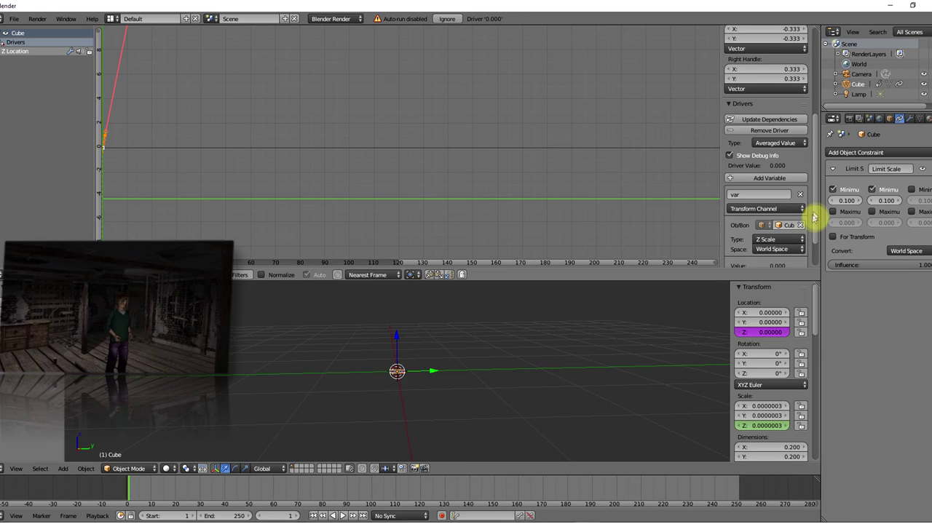
# Step: Set the driver variable's Space to Transform Space and play back to confirm upward growth
pyautogui.click(774, 250)
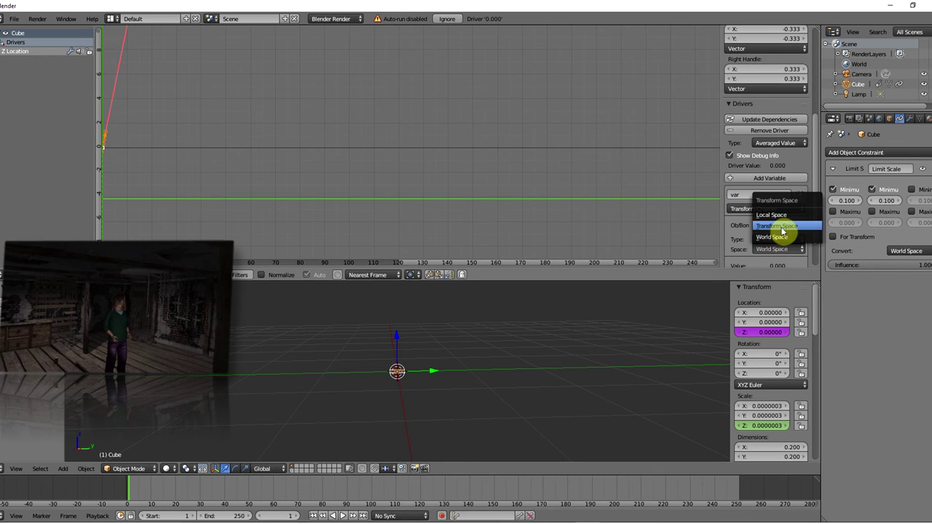
pyautogui.click(783, 231)
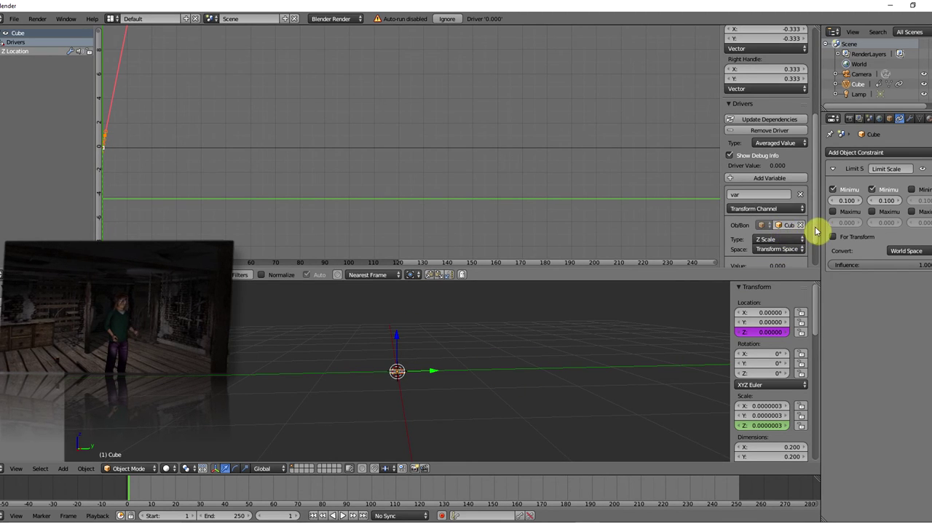
pyautogui.scroll(-2, 812, 244)
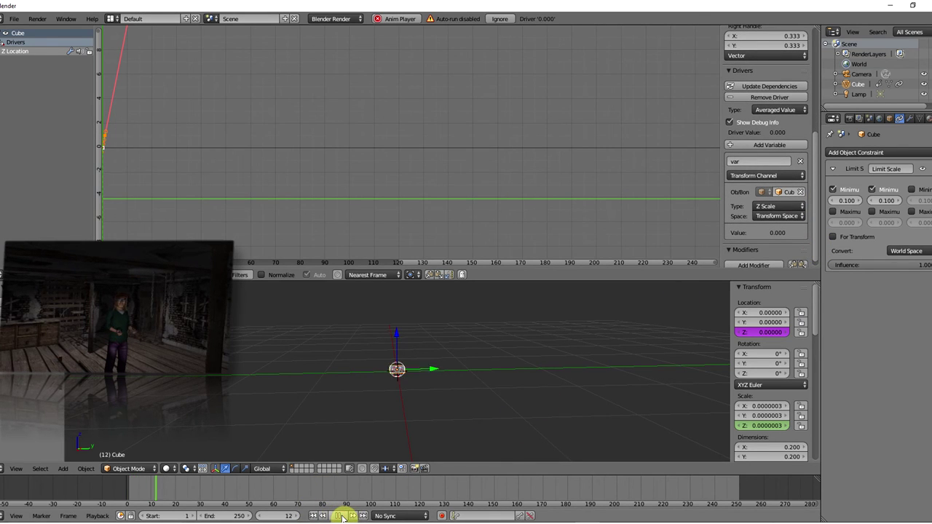
pyautogui.click(341, 515)
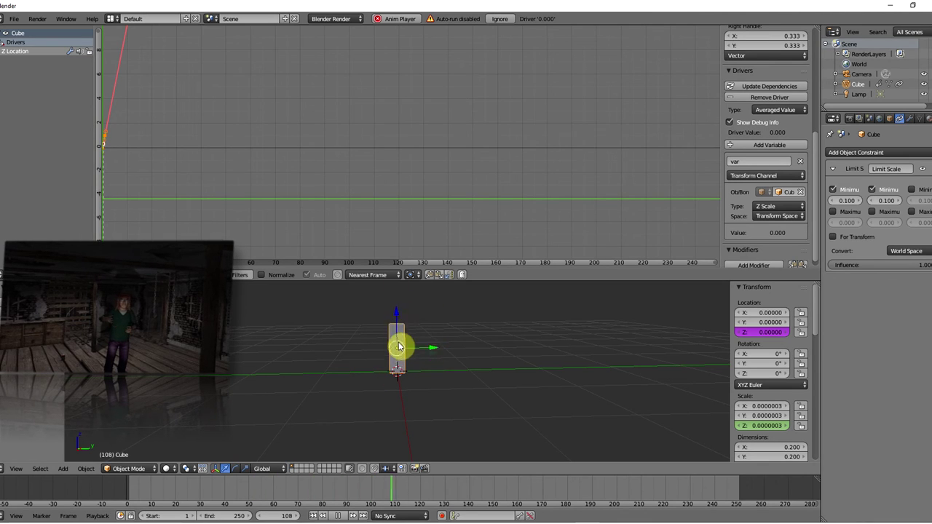
pyautogui.click(338, 516)
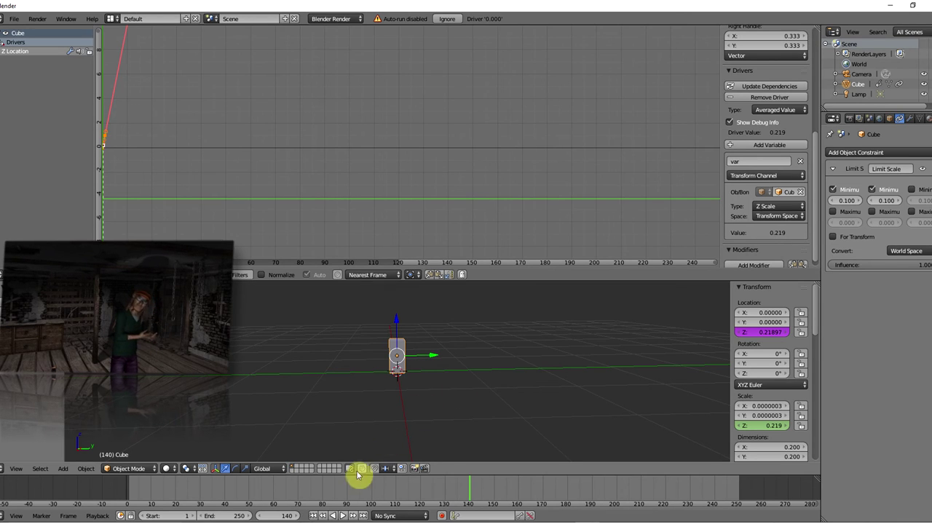
pyautogui.click(343, 517)
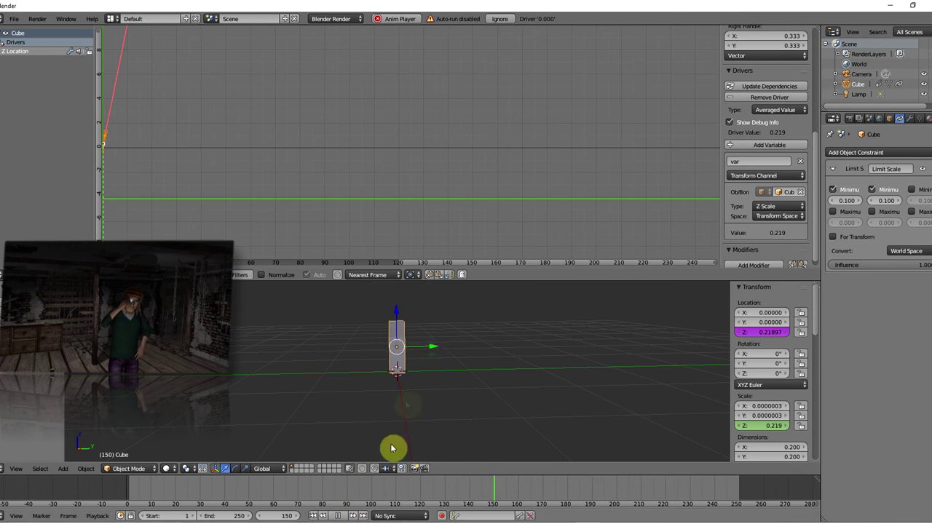
pyautogui.click(343, 516)
# Step: Export the driven cube as FBX named 3DVuMeter.fbx in the SoundControlledAnimation folder
pyautogui.click(12, 18)
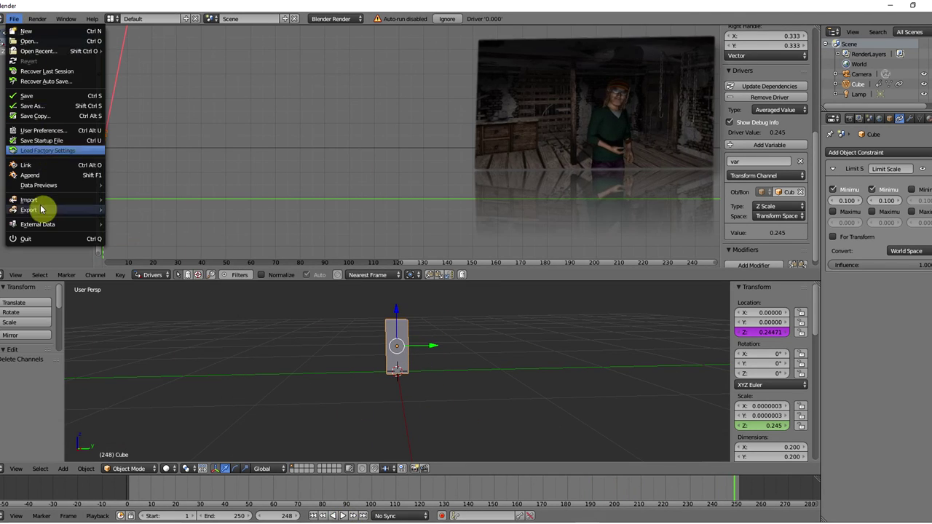
pyautogui.moveTo(44, 210)
pyautogui.click(137, 231)
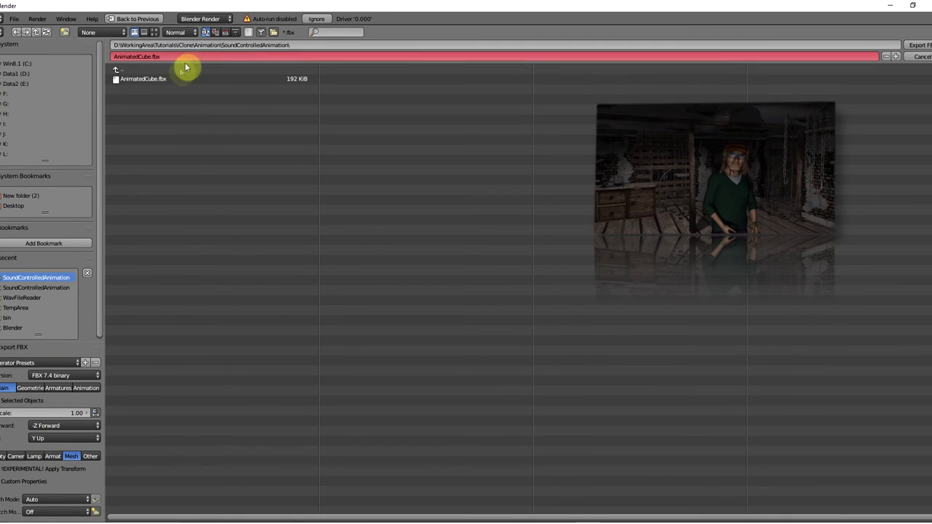
pyautogui.click(141, 56)
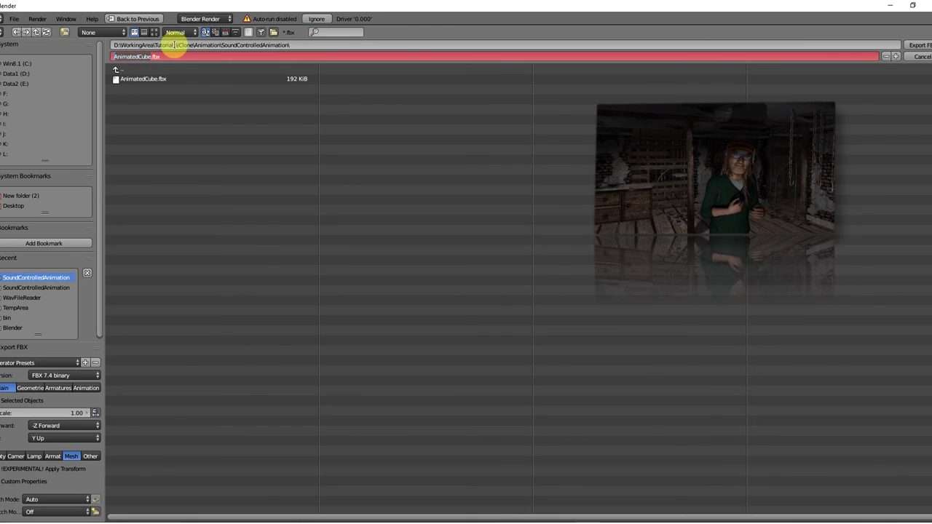
pyautogui.write('3DV.fbx')
pyautogui.write('uMeter')
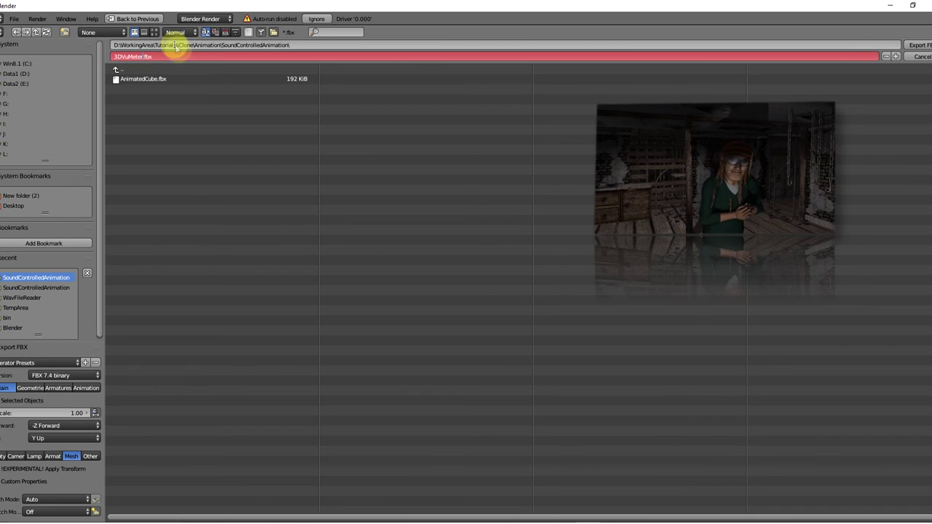
pyautogui.press('Return')
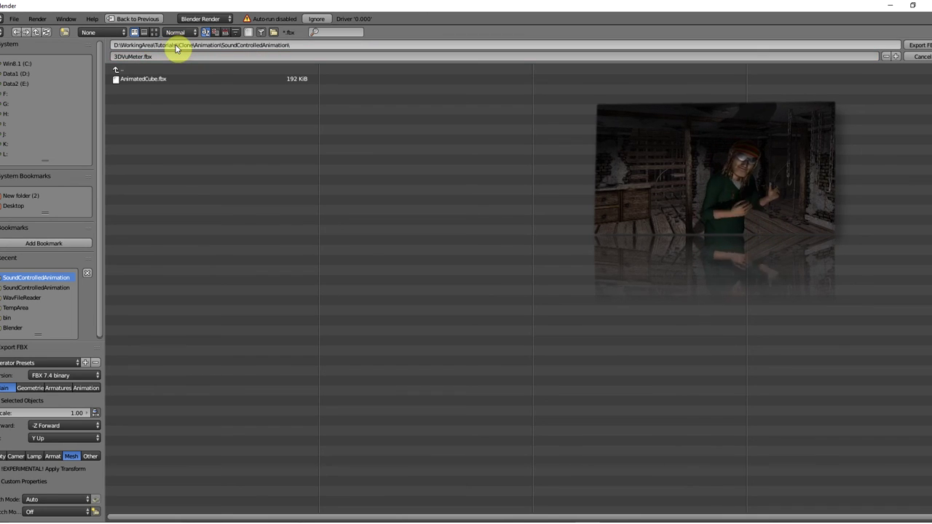
pyautogui.click(918, 45)
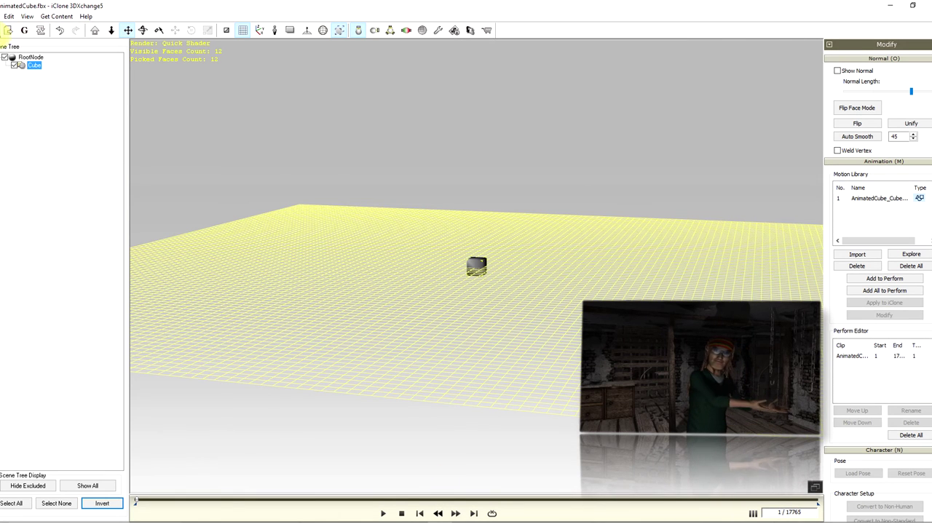
# Step: Open 3DVuMeter.fbx in 3DXchange5 and import it with its animation
pyautogui.click(7, 30)
pyautogui.click(409, 218)
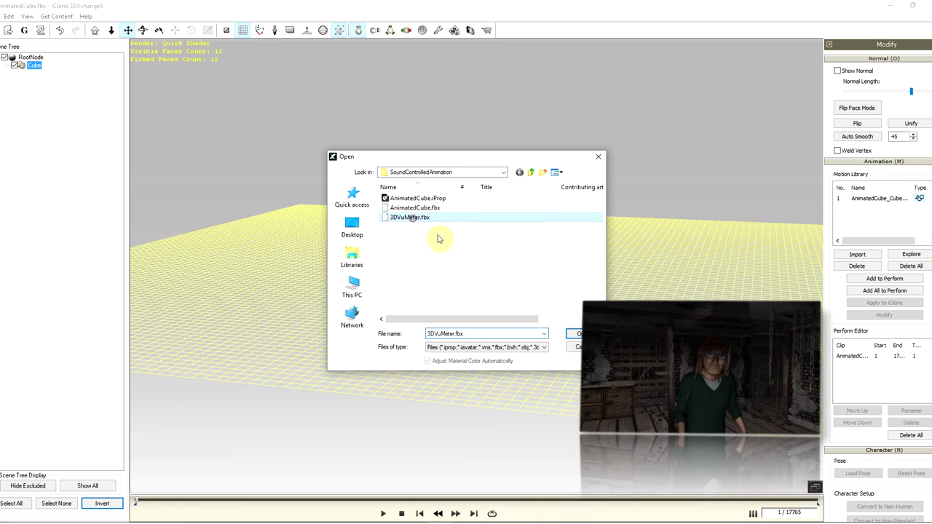
pyautogui.click(575, 334)
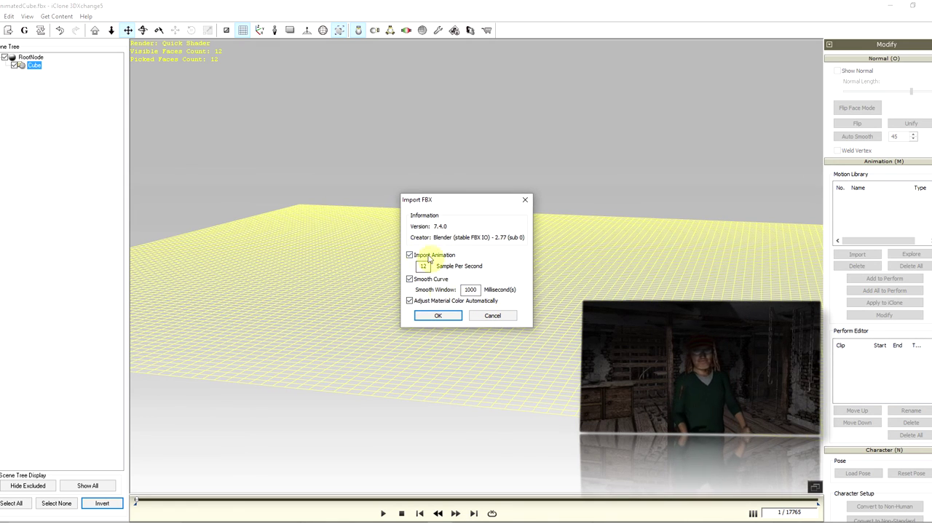
pyautogui.click(438, 316)
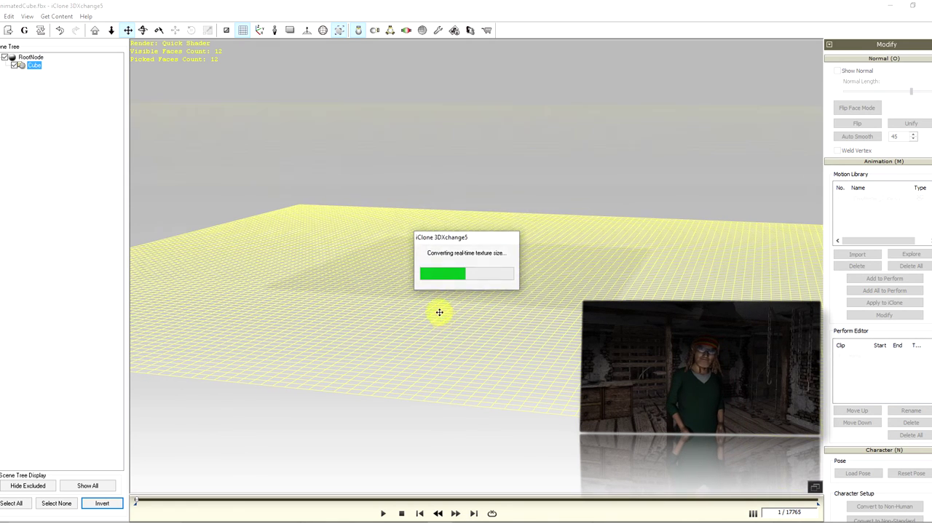
pyautogui.scroll(-5, 541, 271)
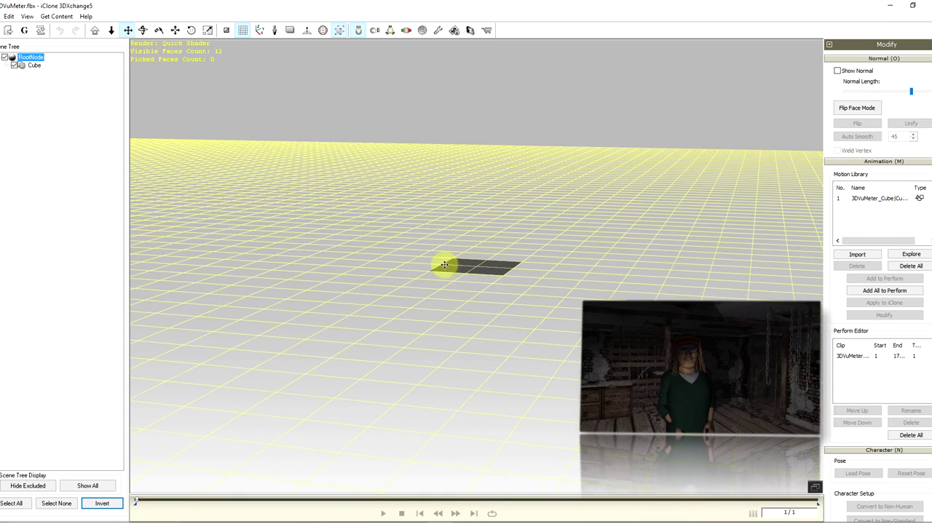
pyautogui.scroll(2, 448, 270)
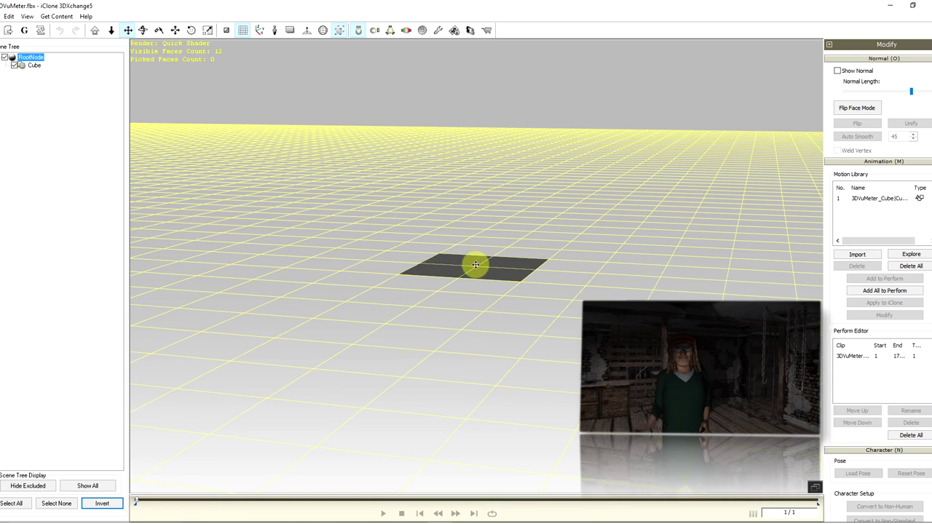
# Step: Select the Cube and play its imported motion to check the bar grows
pyautogui.click(35, 65)
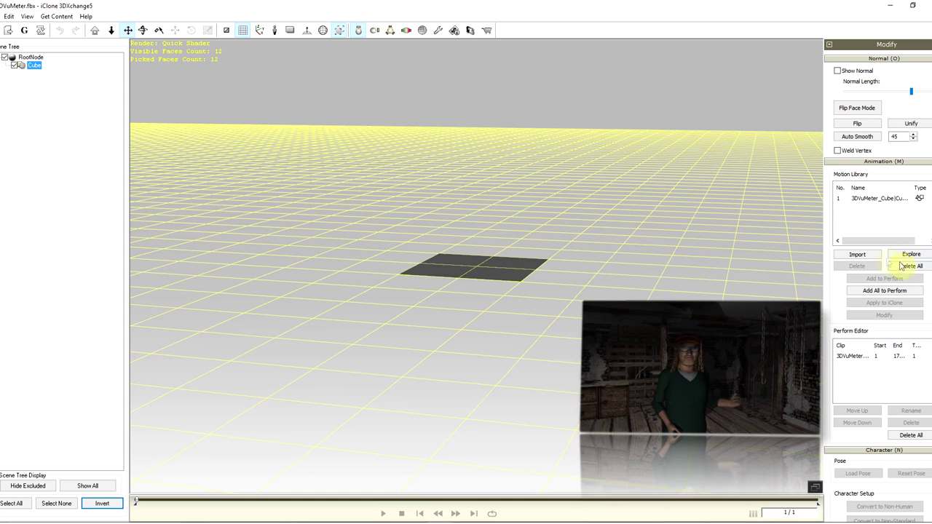
pyautogui.click(883, 199)
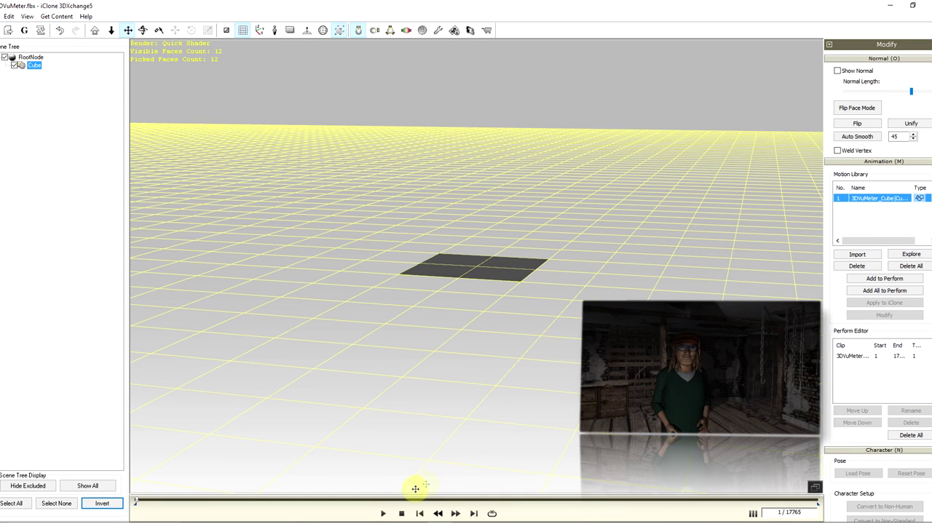
pyautogui.click(384, 513)
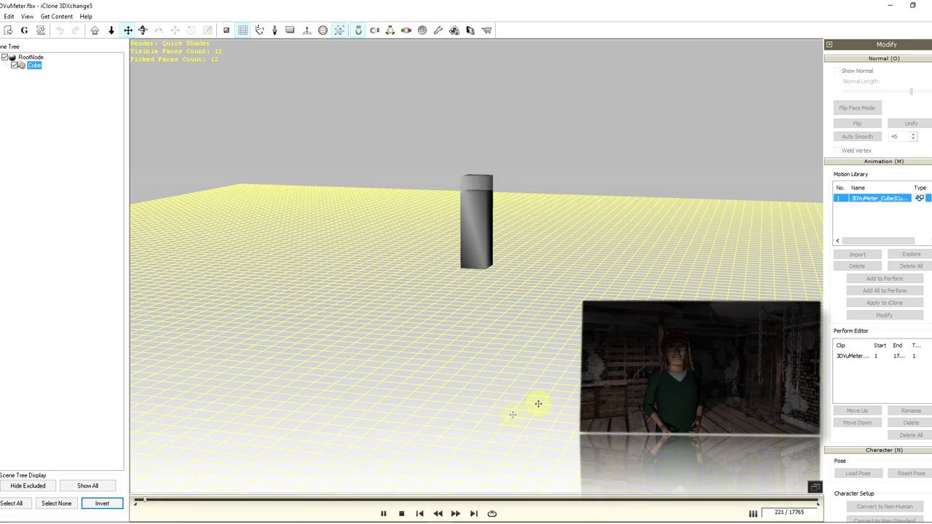
pyautogui.click(383, 513)
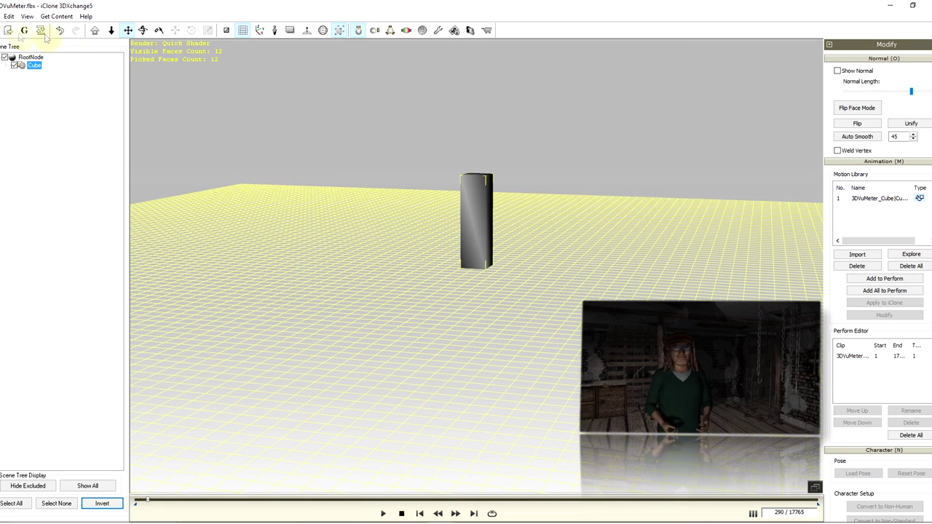
# Step: Export 3DVuMeter as an iClone 6 prop with Export Animation enabled
pyautogui.click(2, 16)
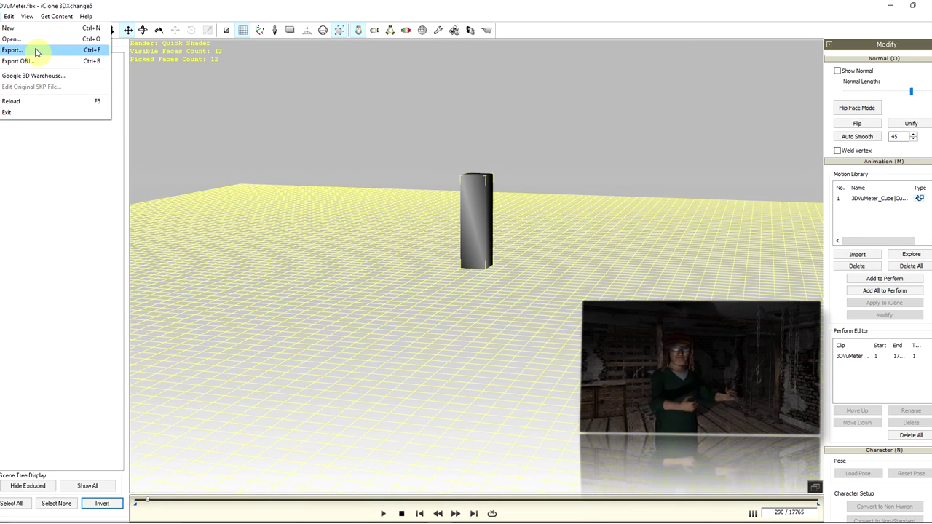
pyautogui.click(35, 49)
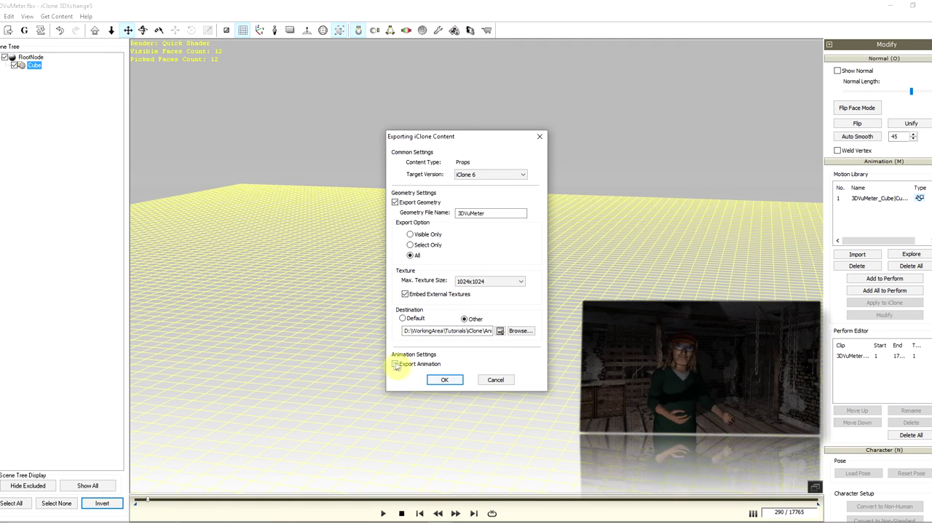
pyautogui.click(445, 381)
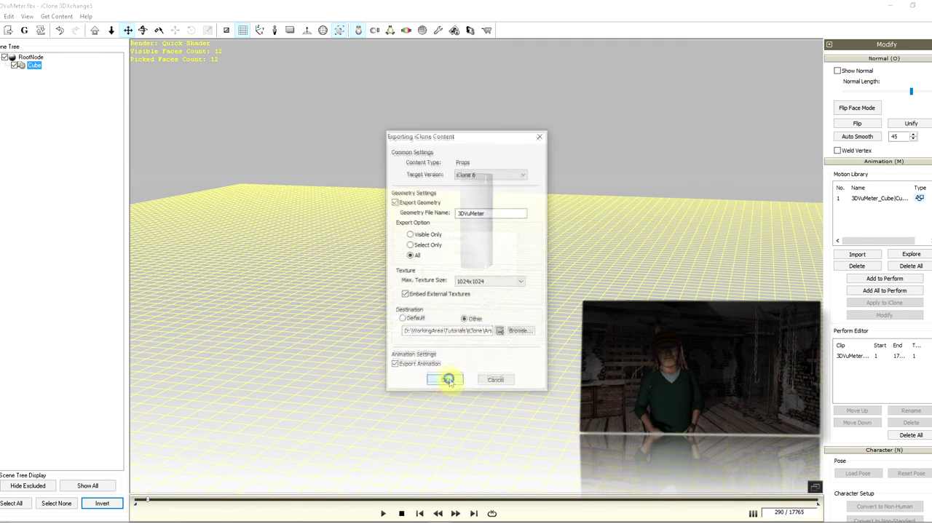
pyautogui.click(496, 289)
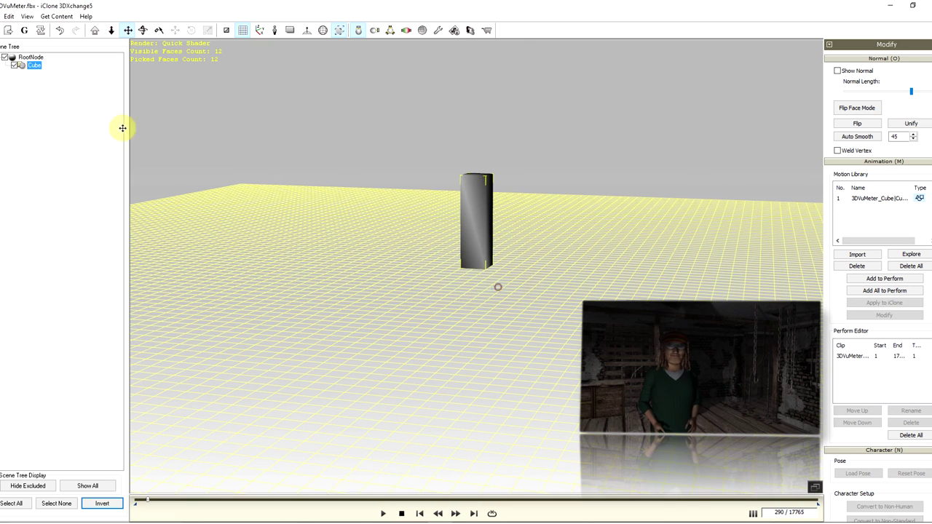
pyautogui.click(4, 17)
pyautogui.click(266, 165)
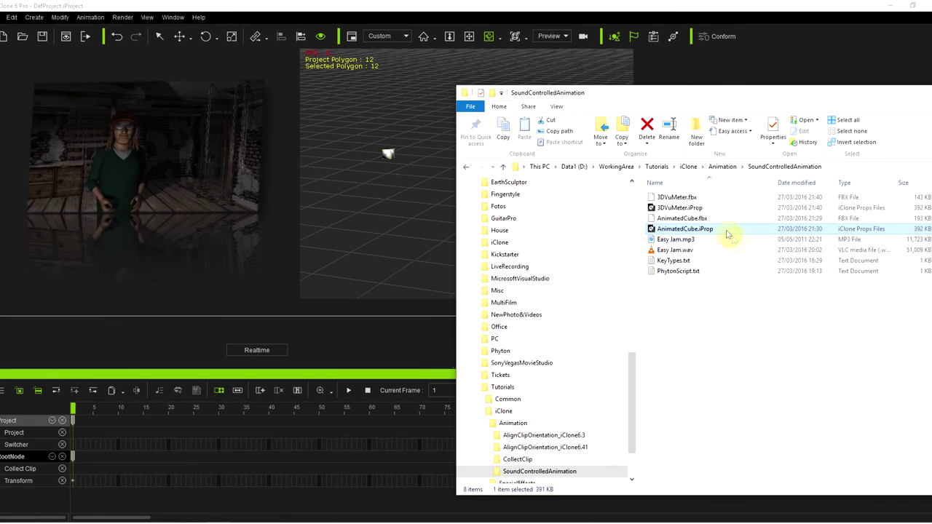
# Step: Drop 3DVuMeter.iProp into the iClone viewport and play the scene to watch the bar grow
pyautogui.click(670, 209)
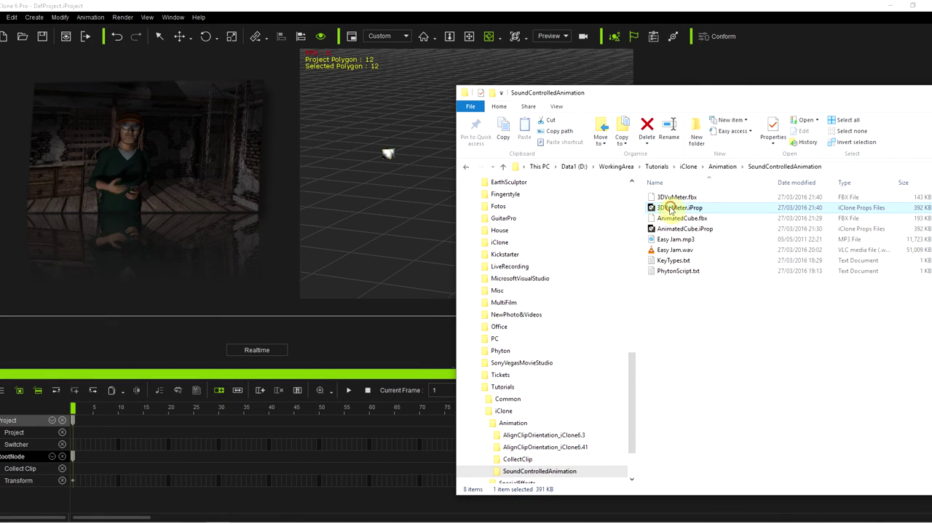
pyautogui.moveTo(693, 211); pyautogui.dragTo(423, 221)
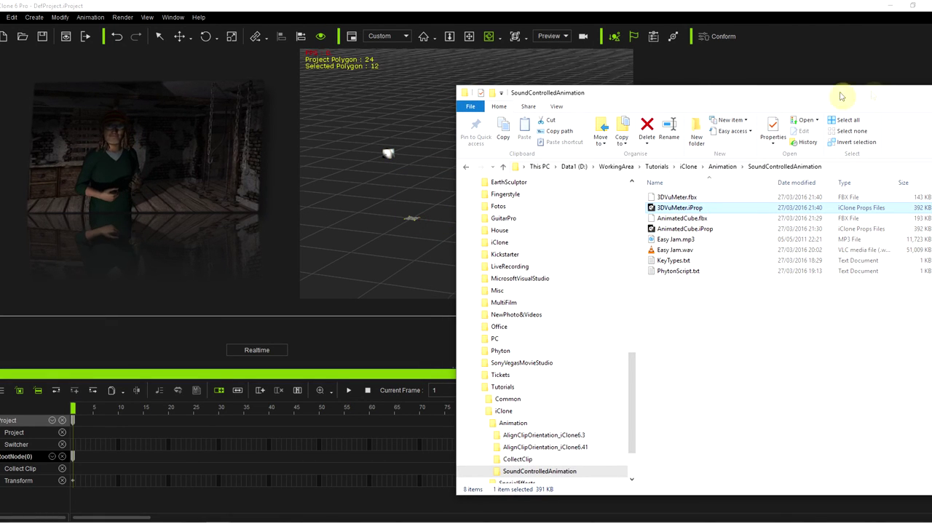
pyautogui.click(900, 101)
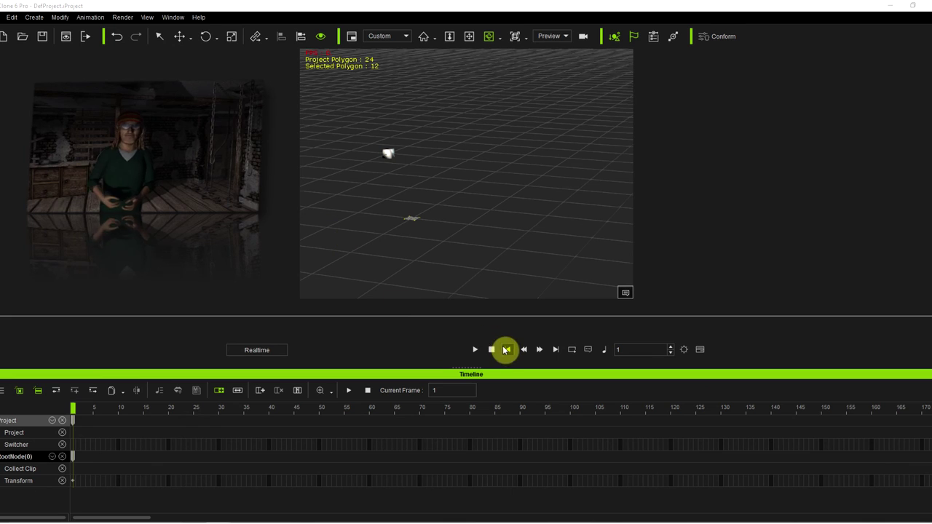
pyautogui.click(475, 350)
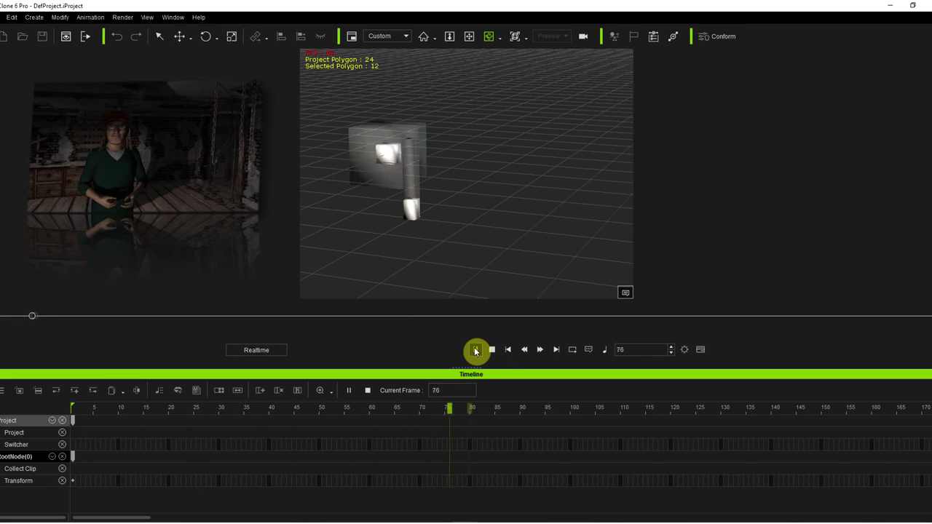